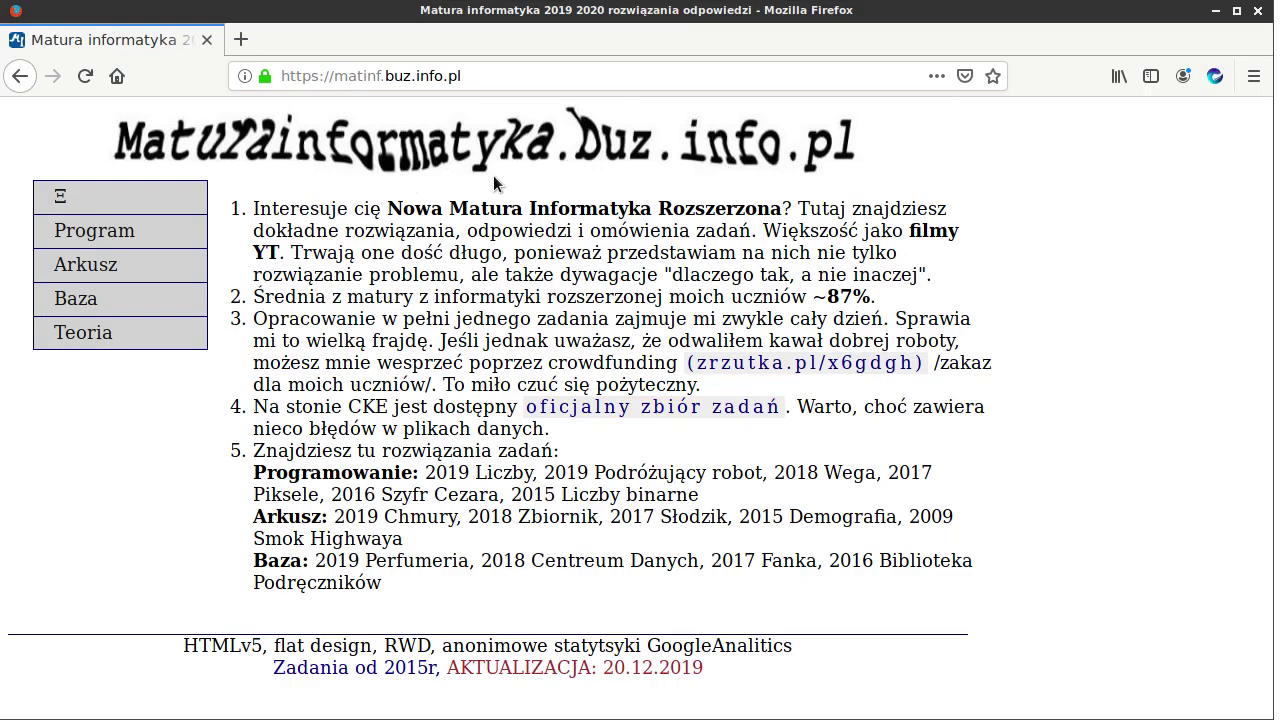
# Open the 2016 'Liczba PI' task statement from the Arkusz section and highlight the file name punkty.txt.
pyautogui.click(168, 265)
pyautogui.scroll(-3, 655, 485)
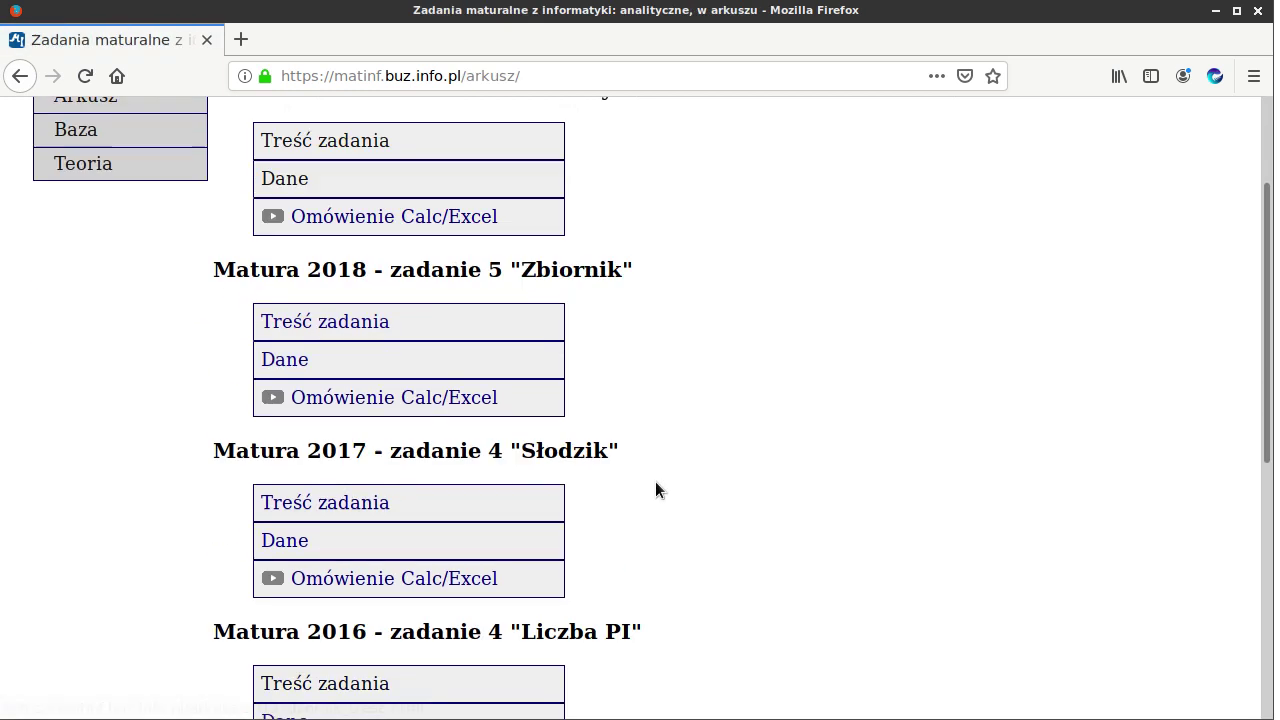
pyautogui.scroll(-3, 655, 485)
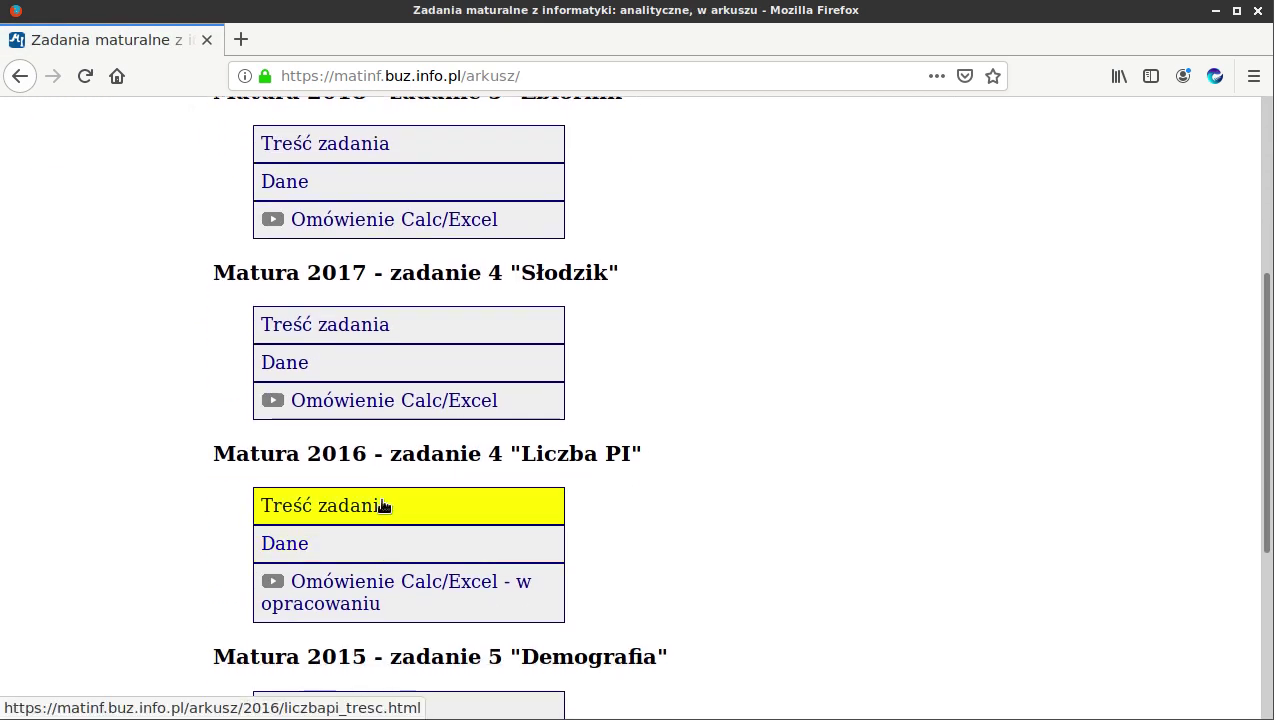
pyautogui.click(383, 506)
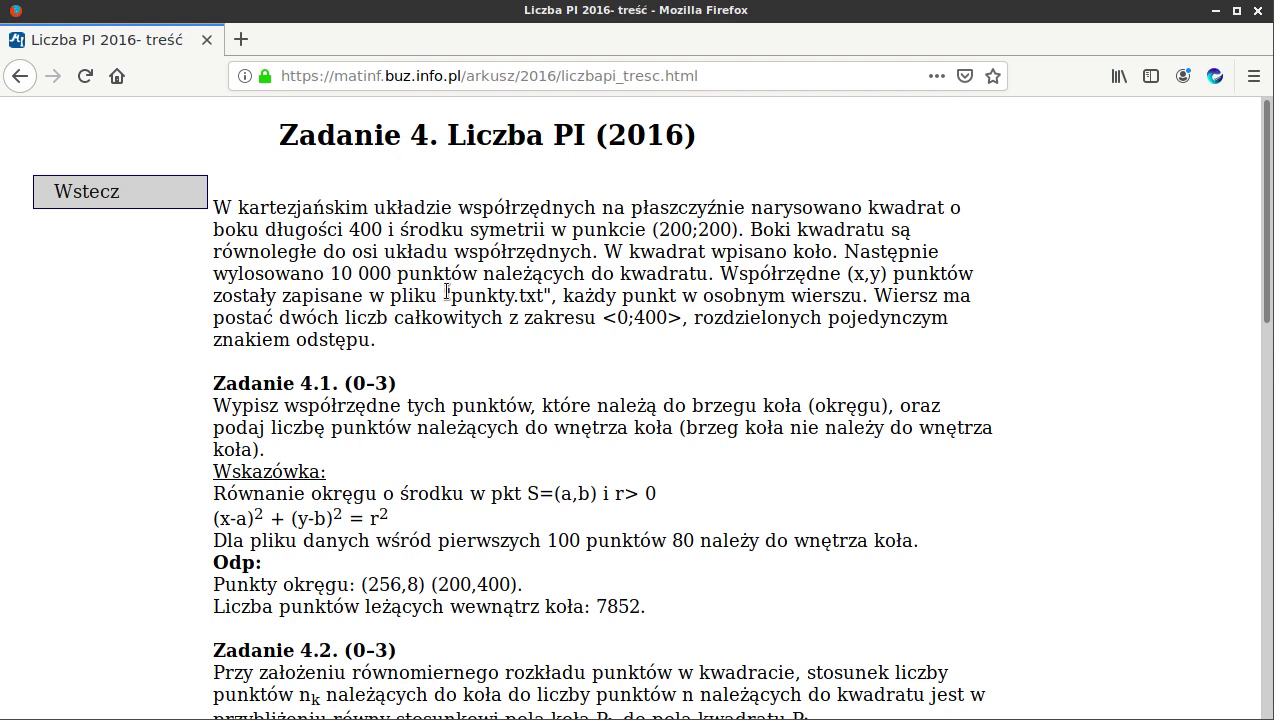
pyautogui.moveTo(451, 296); pyautogui.dragTo(546, 295)
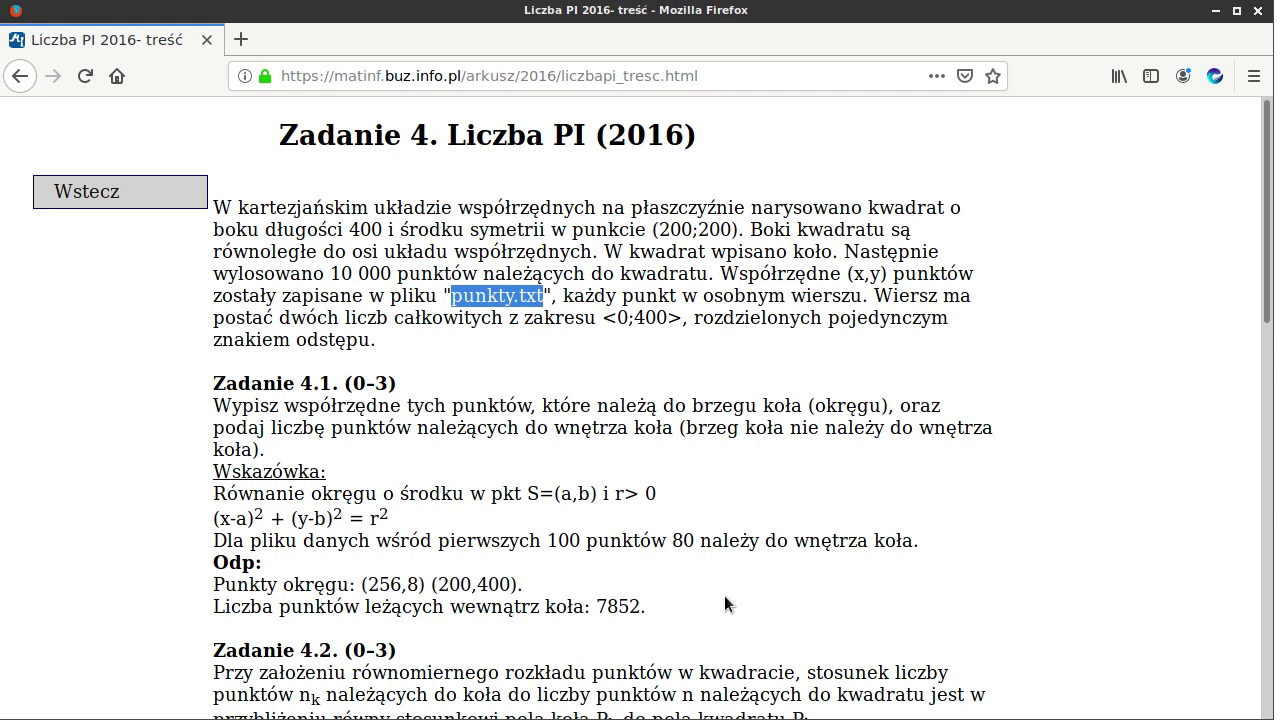
# Bring up the points' scatter plot in Image Viewer, move it up-left to inspect it, then minimize it.
pyautogui.hotkey('alt', 'Tab')
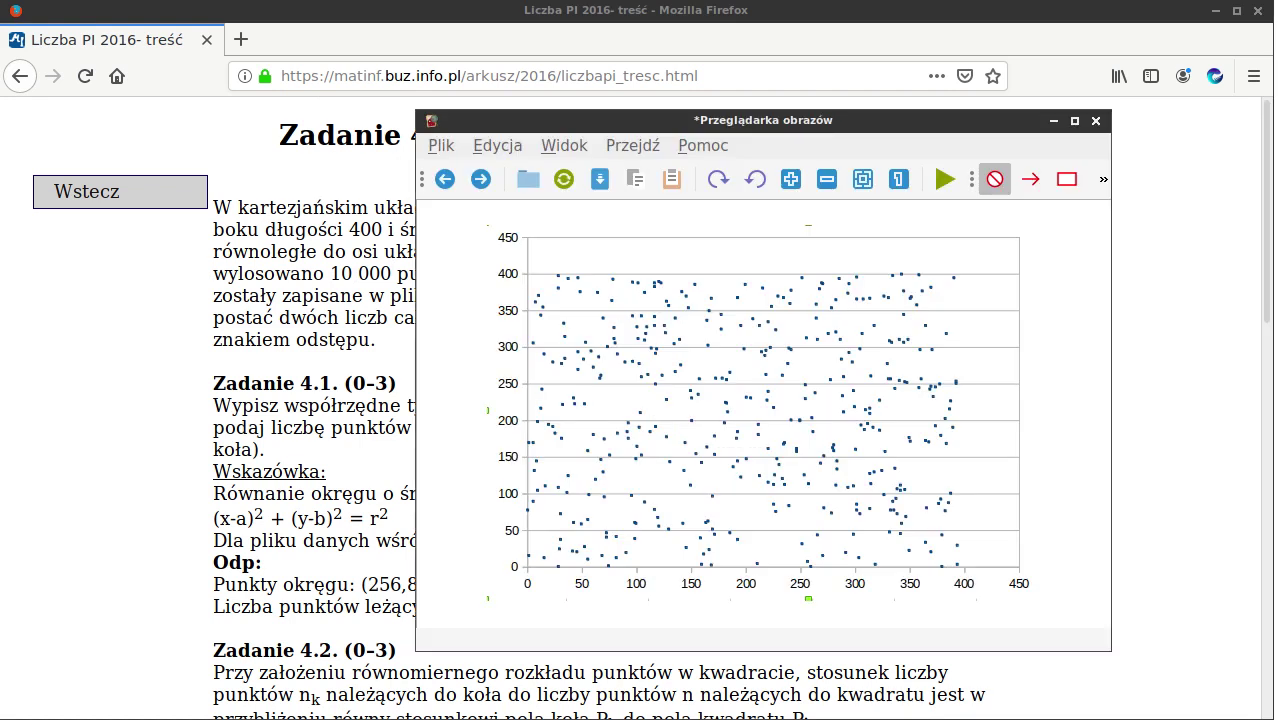
pyautogui.moveTo(779, 127); pyautogui.dragTo(701, 107)
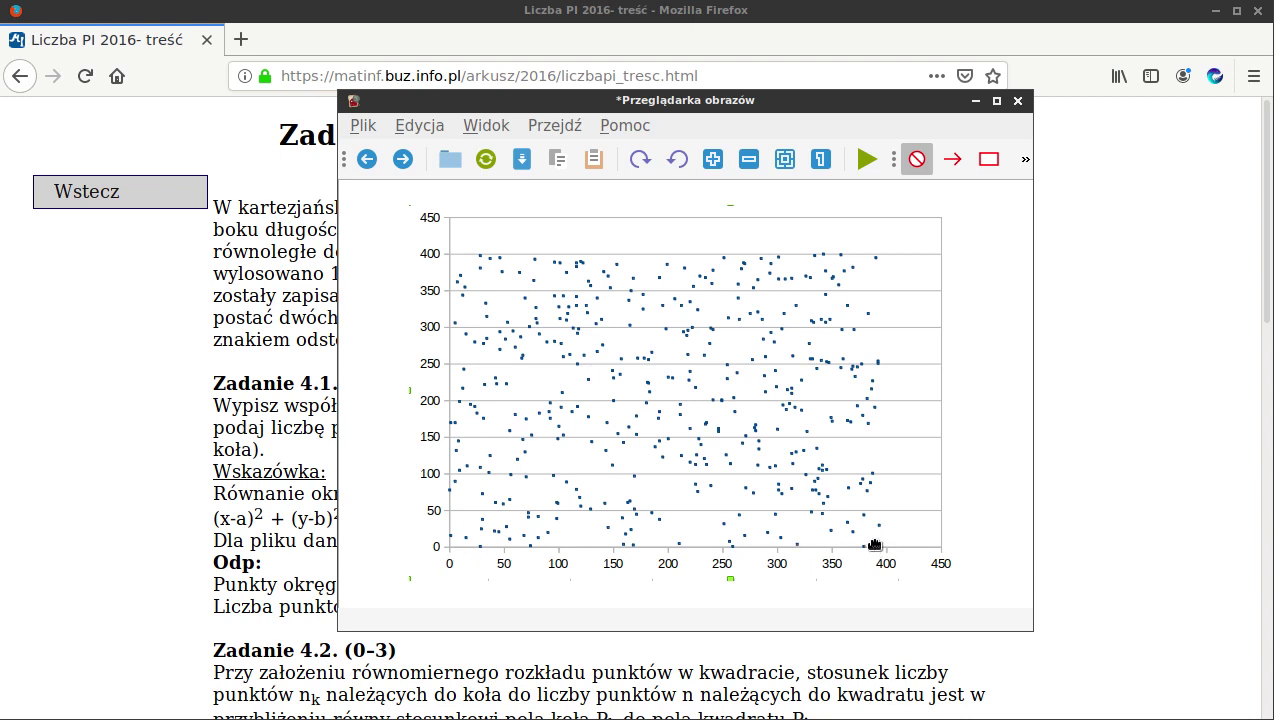
pyautogui.click(975, 102)
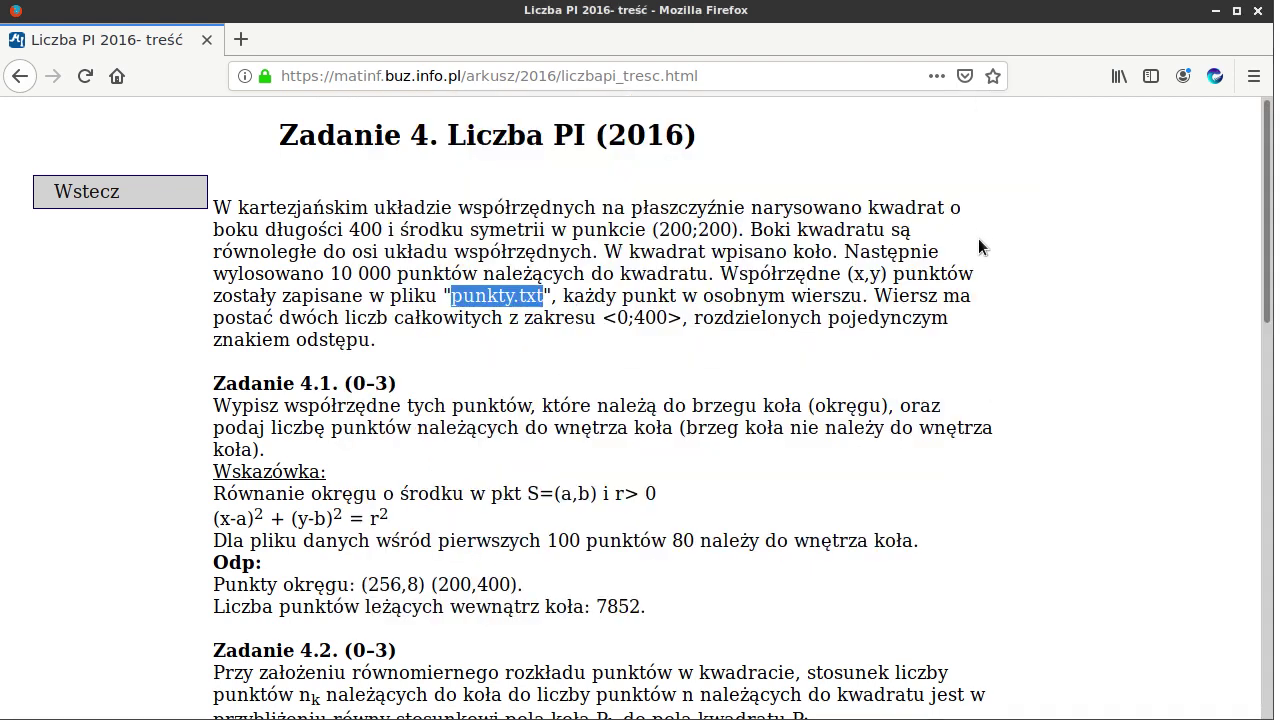
# Select all 10000 coordinate lines of punkty.txt in Geany, ending at the file's last line.
pyautogui.click(676, 441)
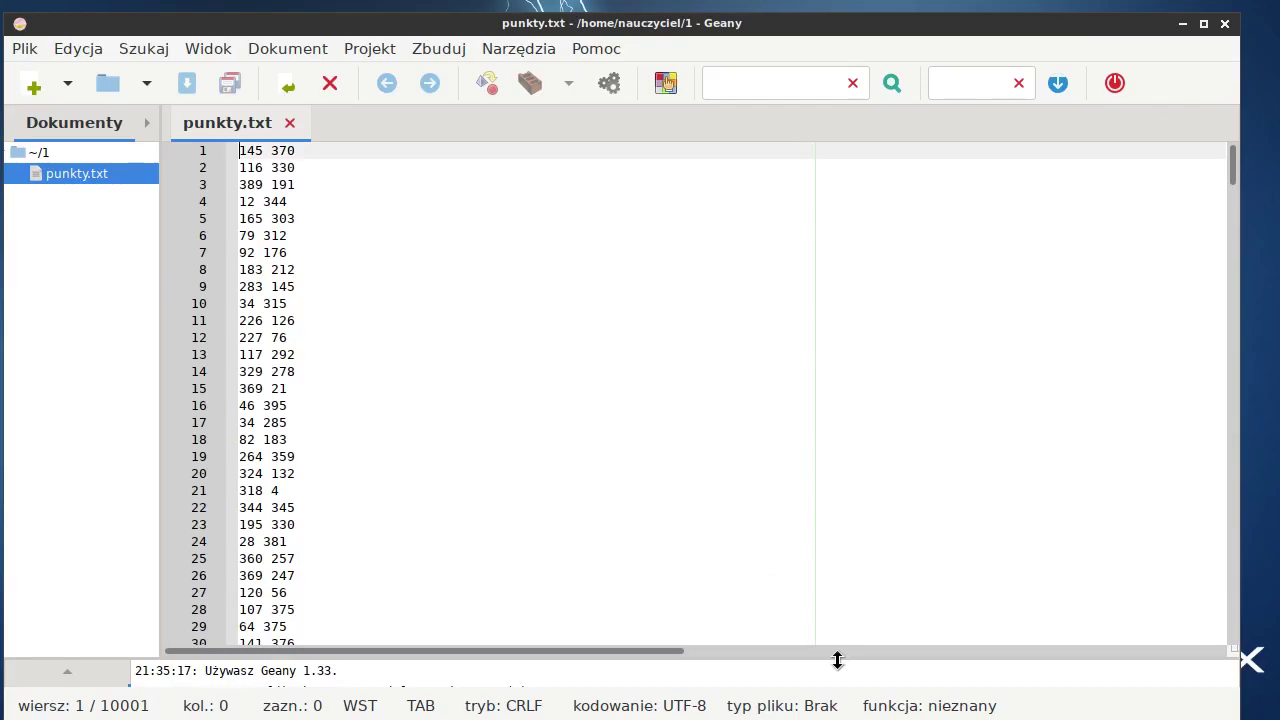
pyautogui.hotkey('ctrl', 'a')
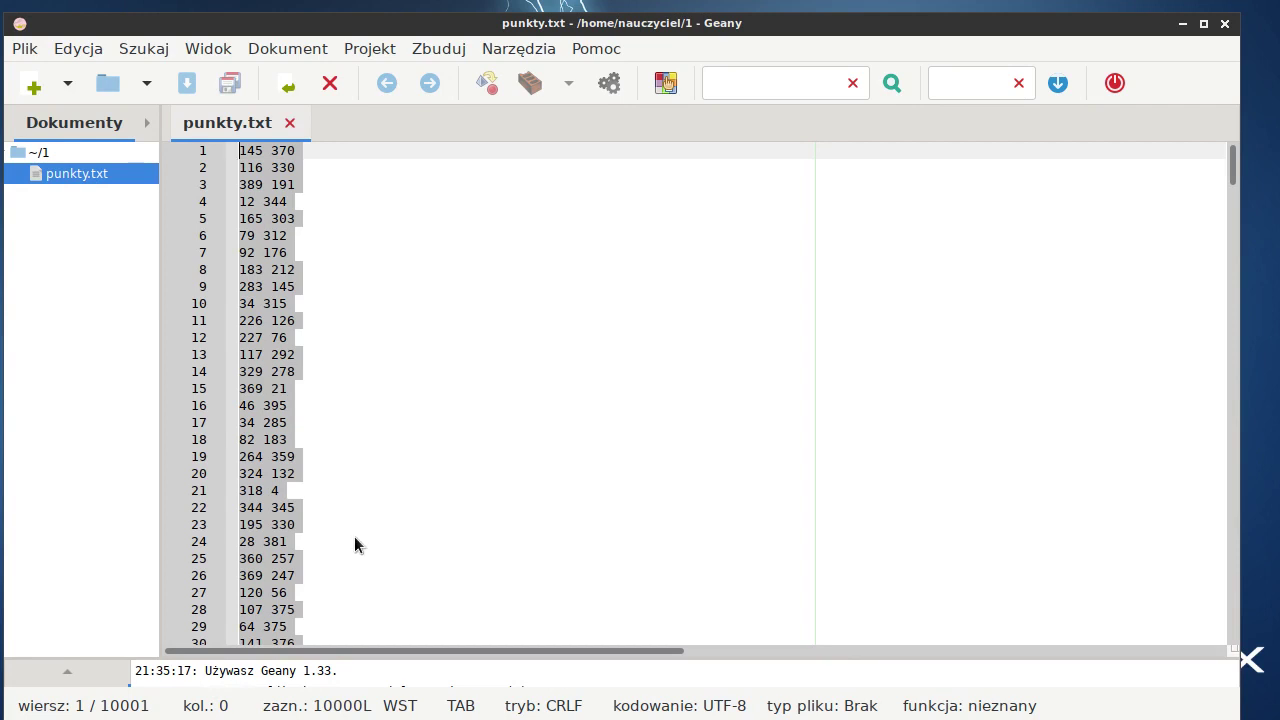
pyautogui.hotkey('ctrl', 'End')
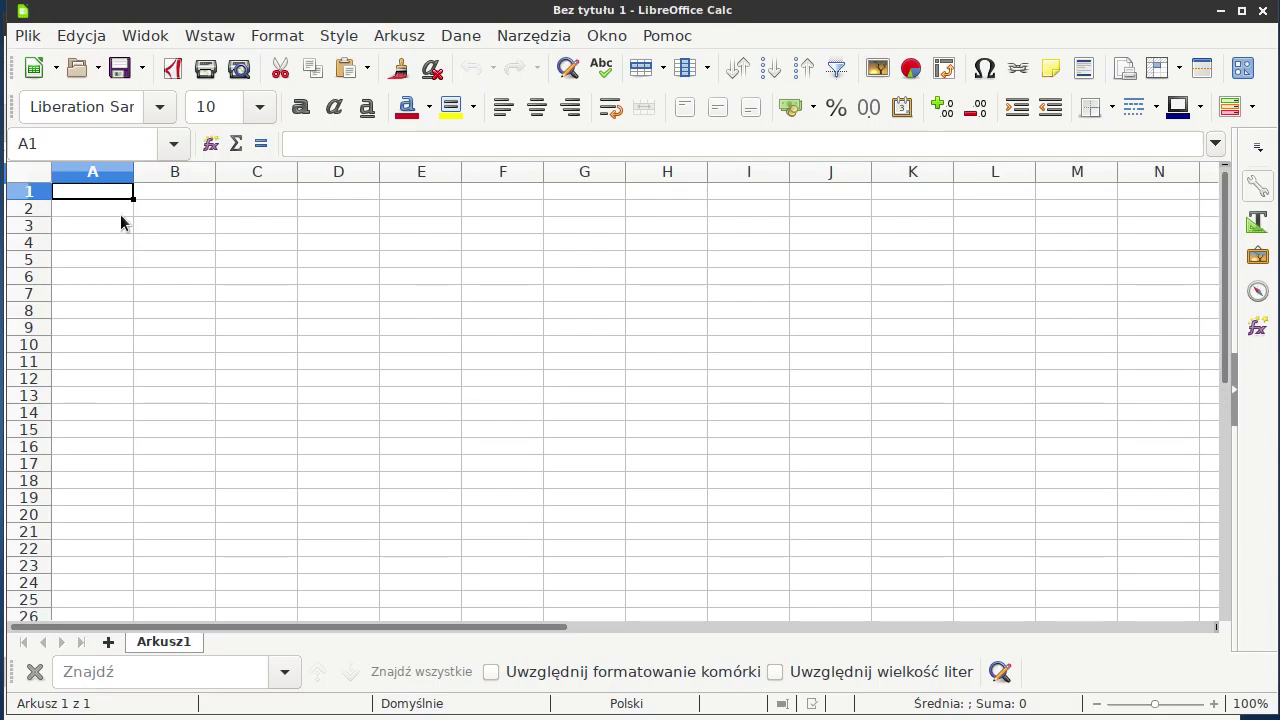
# Paste the coordinates at A2, split at spaces (Spacja) into x in column A and y in column B.
pyautogui.click(120, 212)
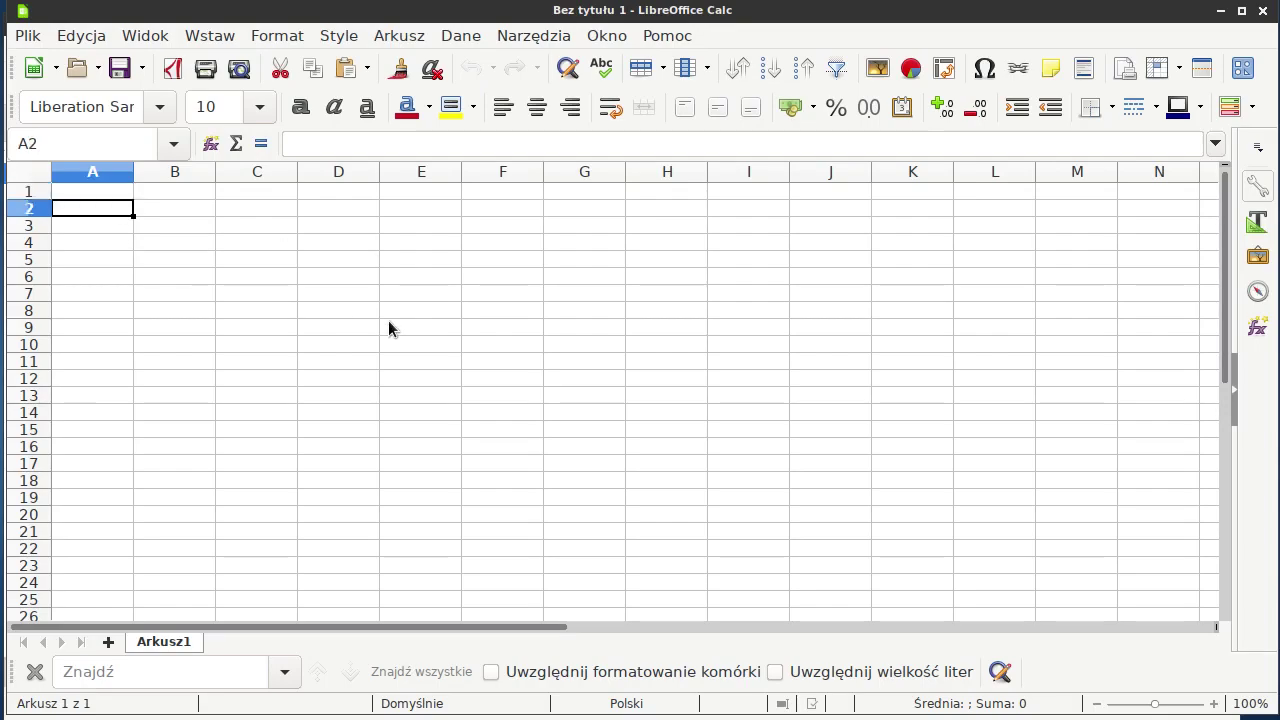
pyautogui.hotkey('ctrl', 'v')
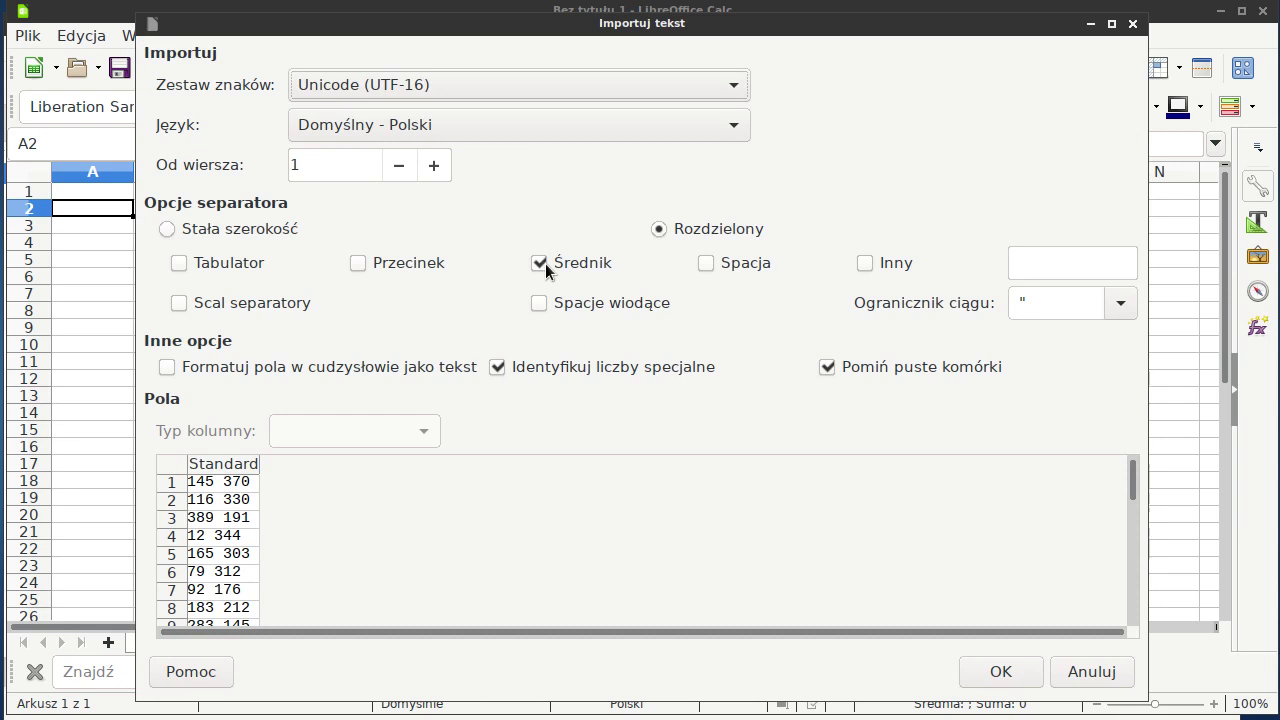
pyautogui.click(706, 262)
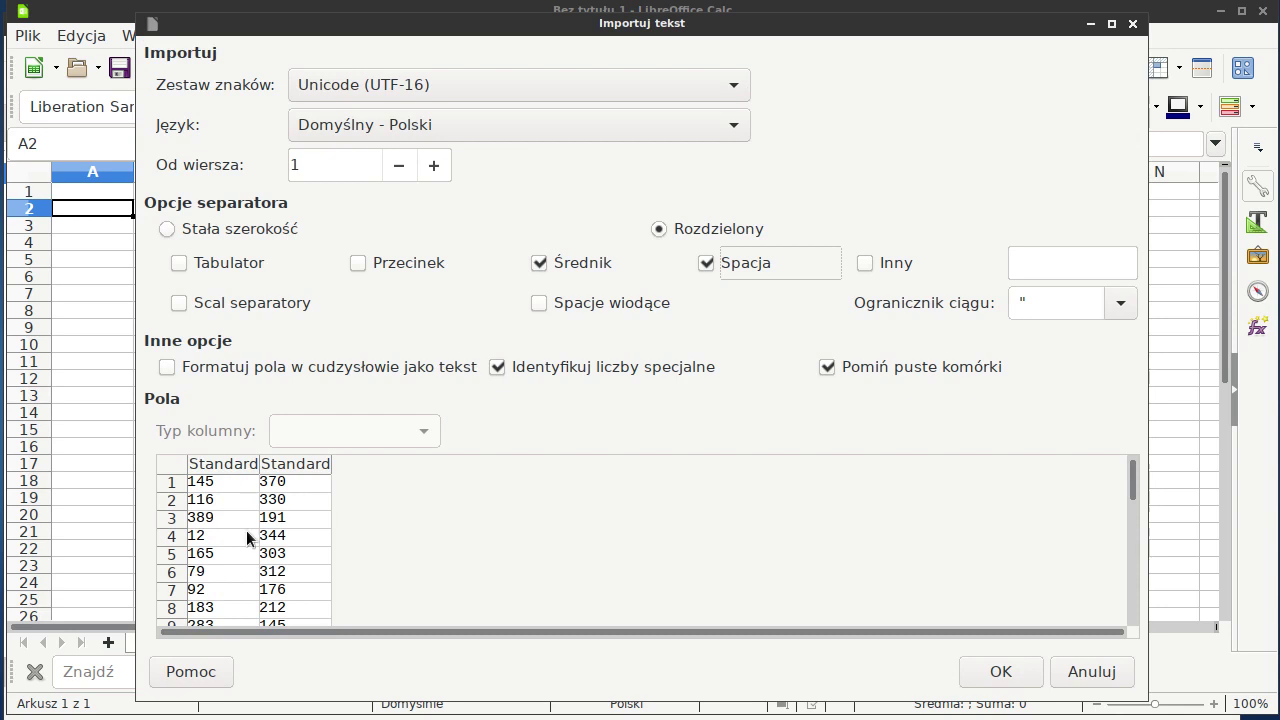
pyautogui.click(1001, 672)
pyautogui.click(121, 194)
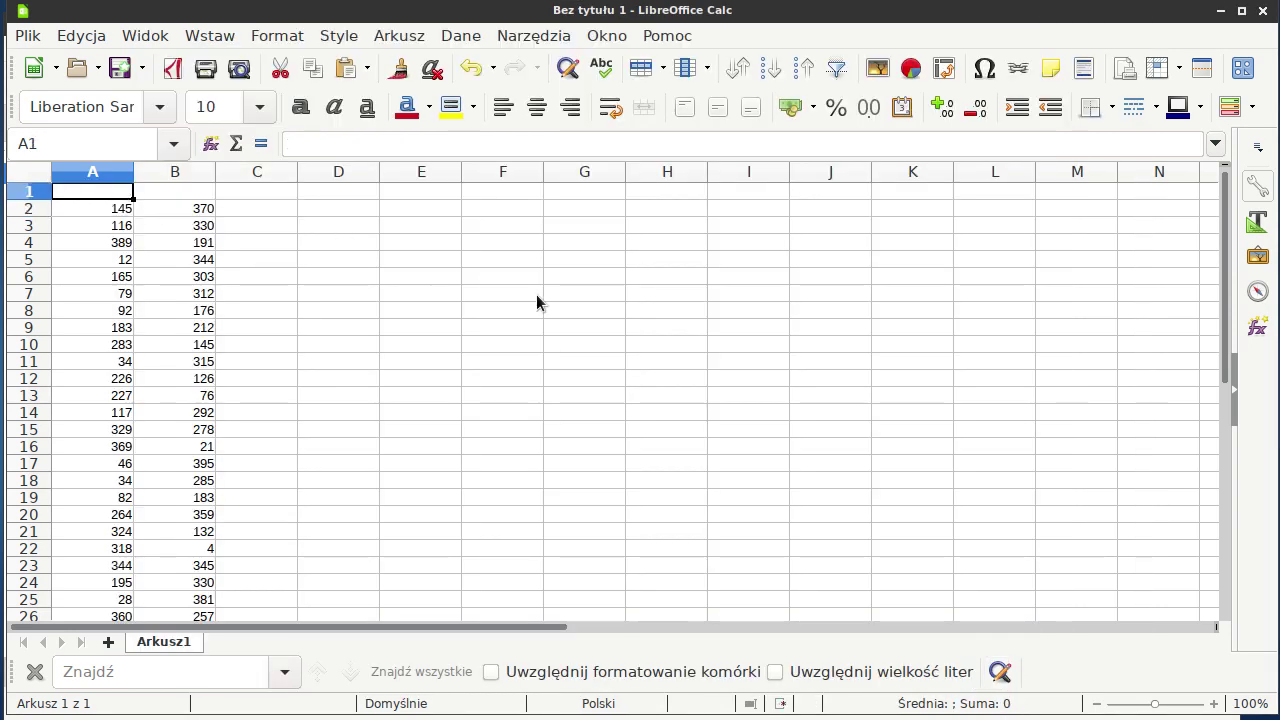
# Enter headings x in A1 and y in B1, then return to the Liczba PI task page.
pyautogui.write('x')
pyautogui.press('Tab')
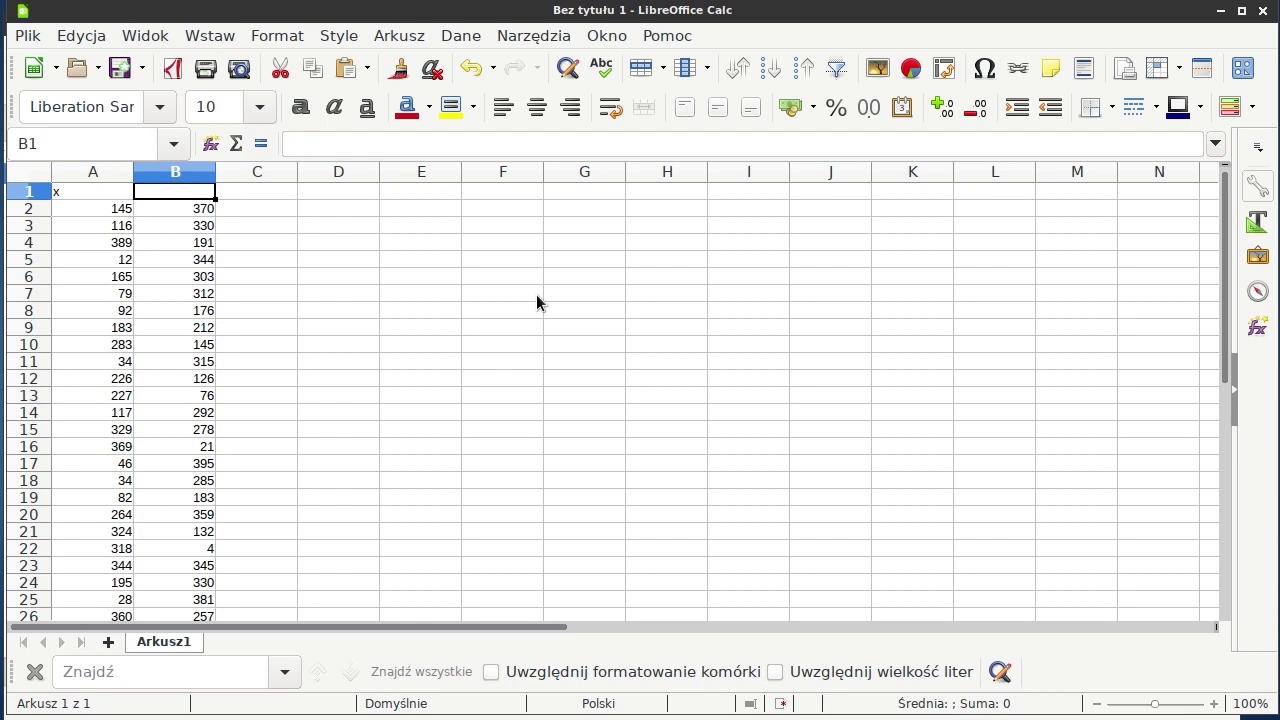
pyautogui.write('y')
pyautogui.press('Return')
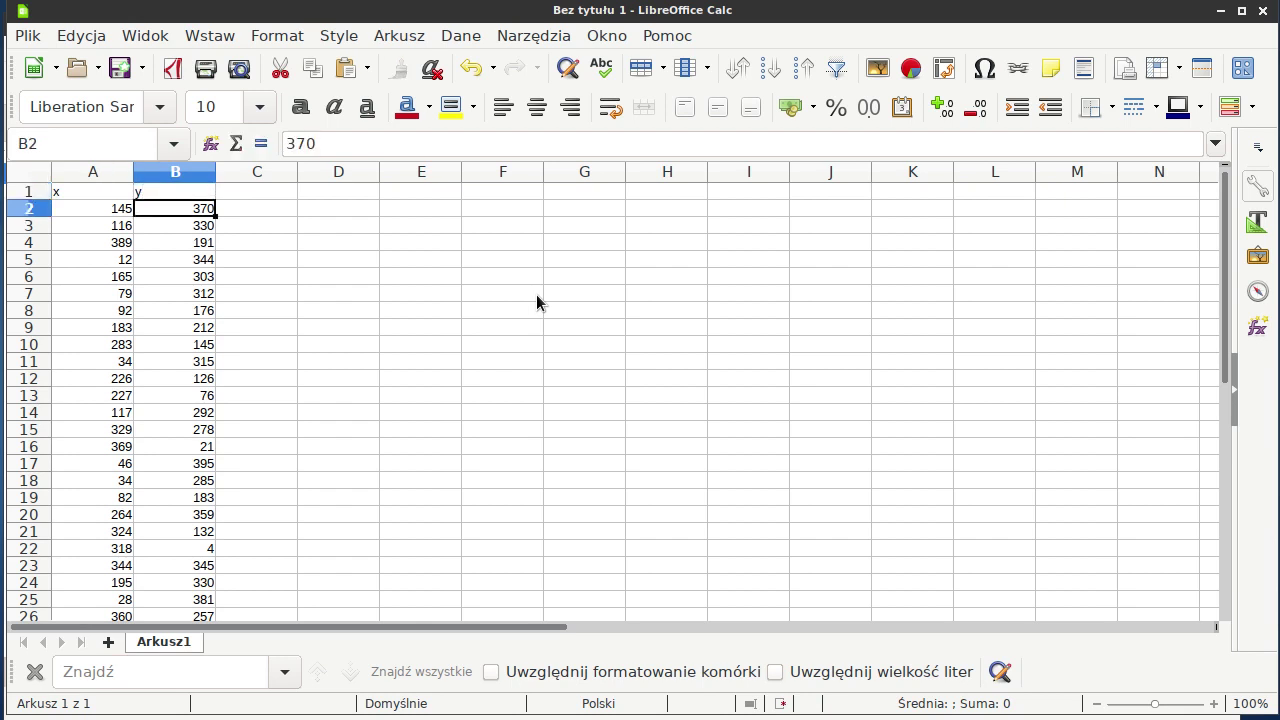
pyautogui.press('Up')
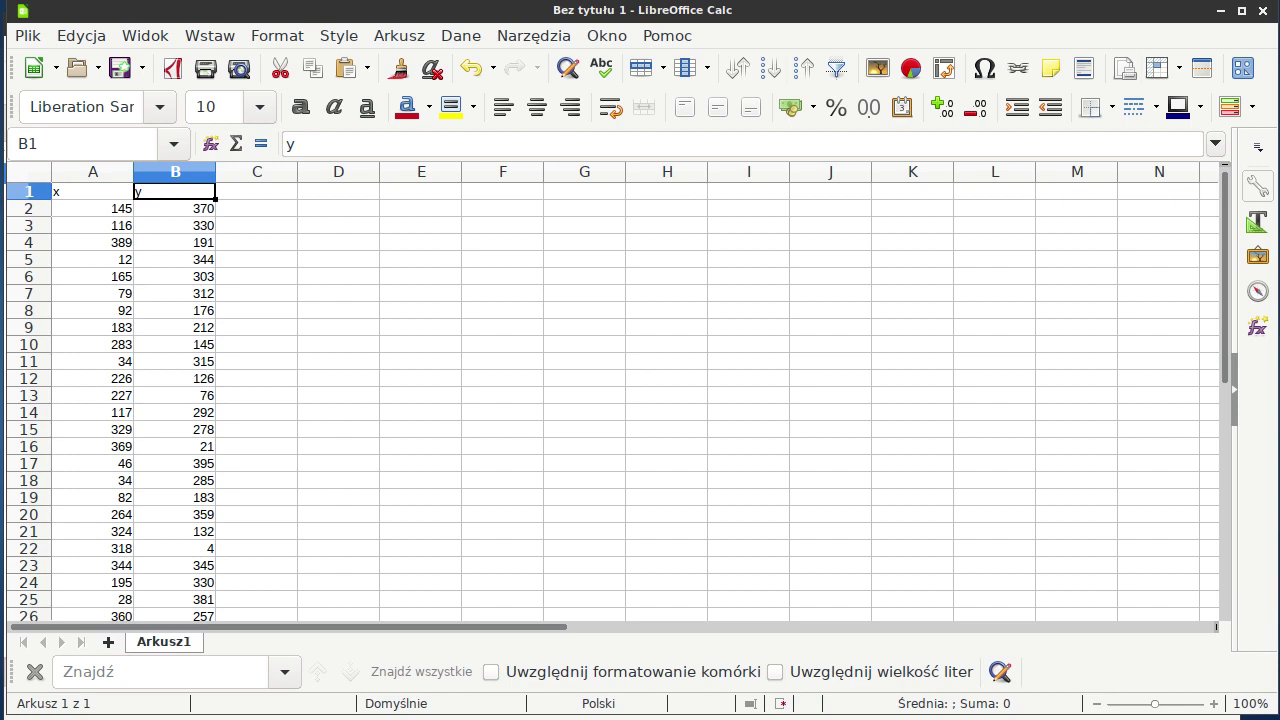
pyautogui.hotkey('alt', 'Tab')
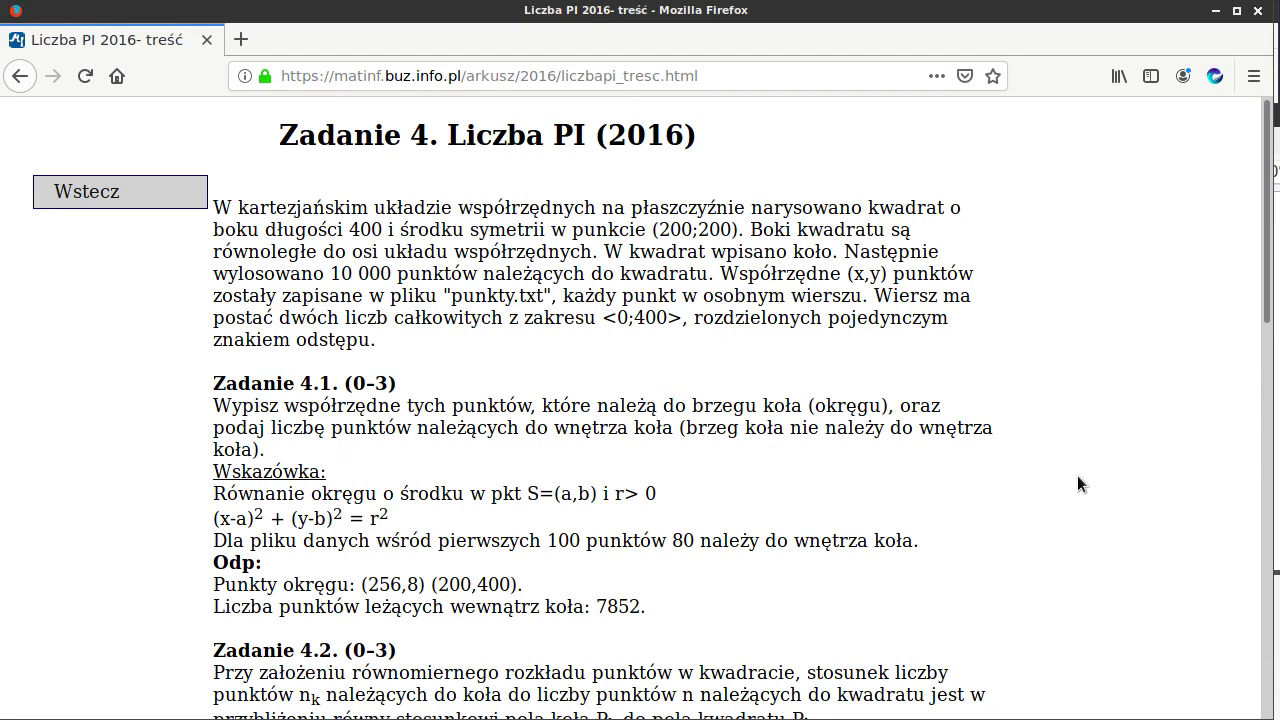
# Bring the KolourPaint drawing of the circle over the scatter plot to the front.
pyautogui.click(1275, 400)
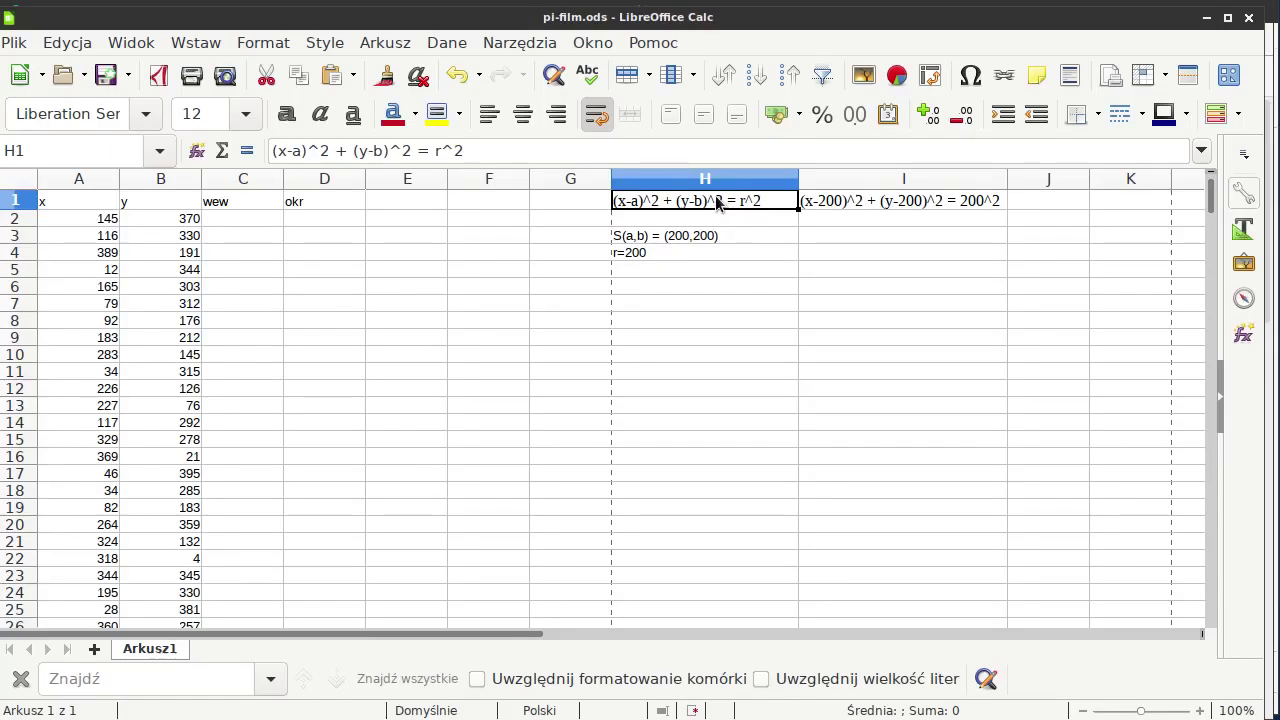
# Using the circle-equation notes, enter =JEŻELI((A2-200)^2+(B2-200)^2<200^2;1;0) in C2.
pyautogui.moveTo(683, 251); pyautogui.dragTo(693, 207)
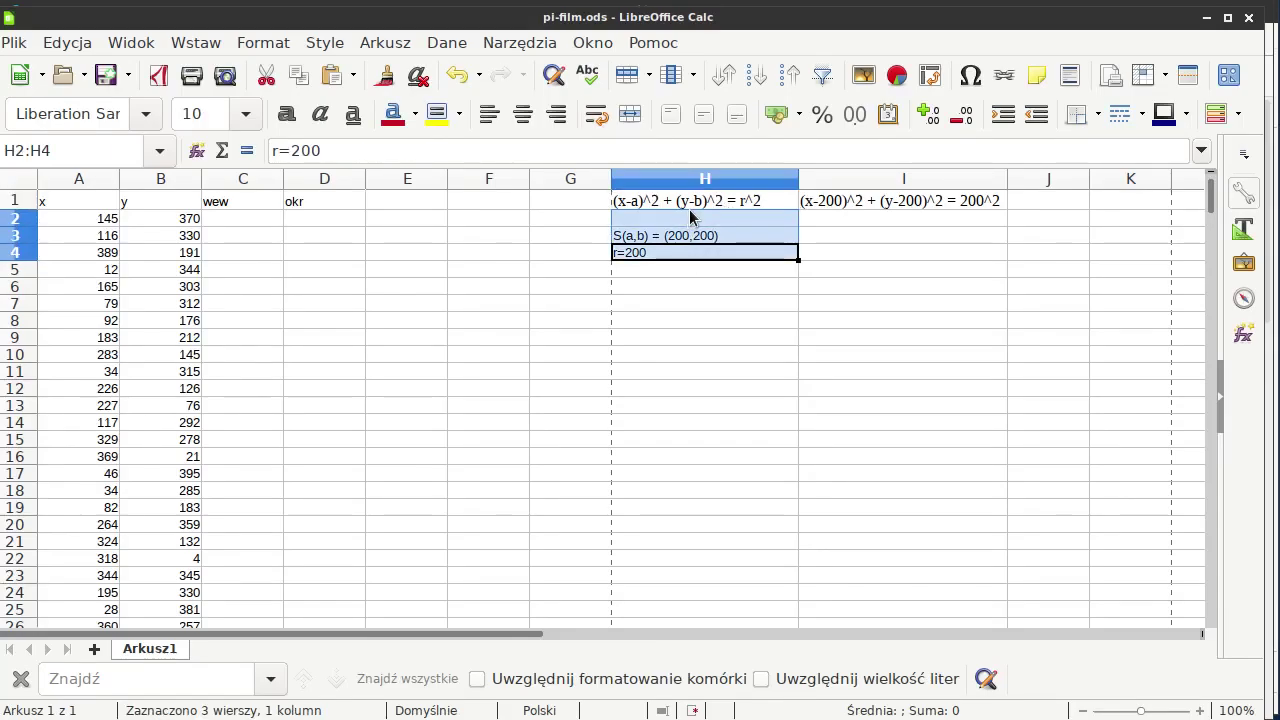
pyautogui.click(847, 211)
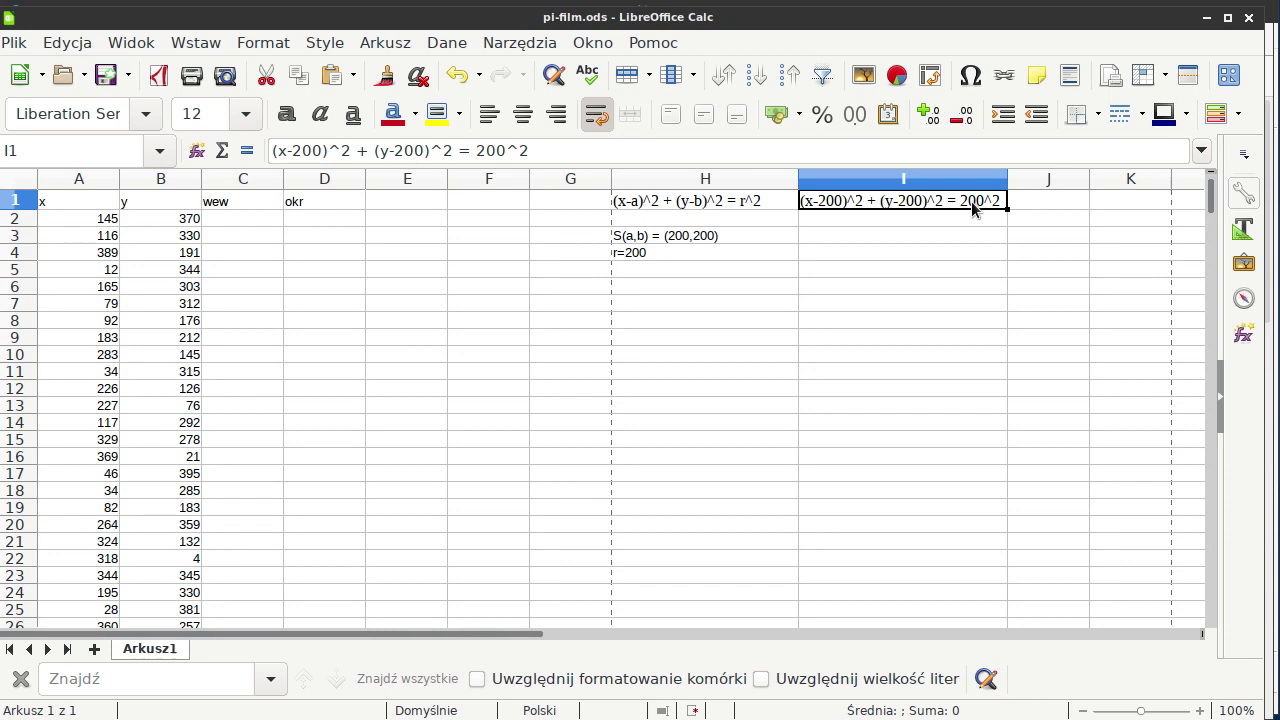
pyautogui.click(263, 217)
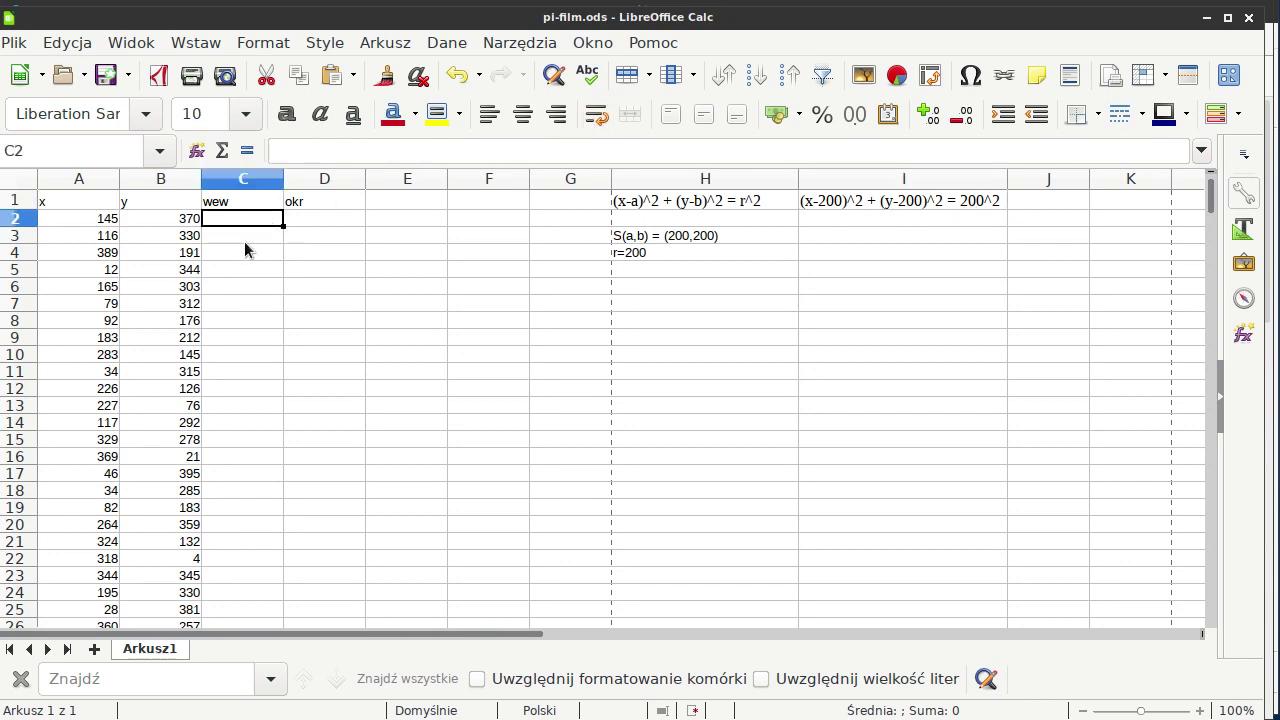
pyautogui.write('=jeżeli')
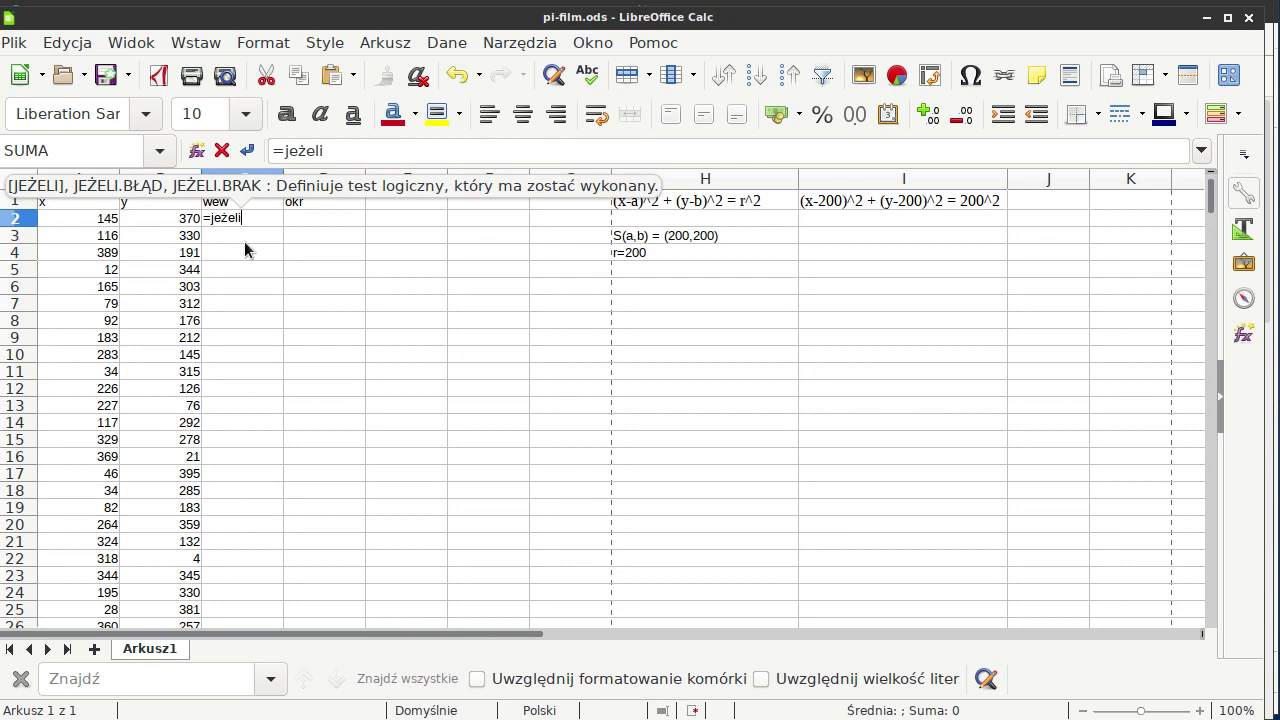
pyautogui.write('(')
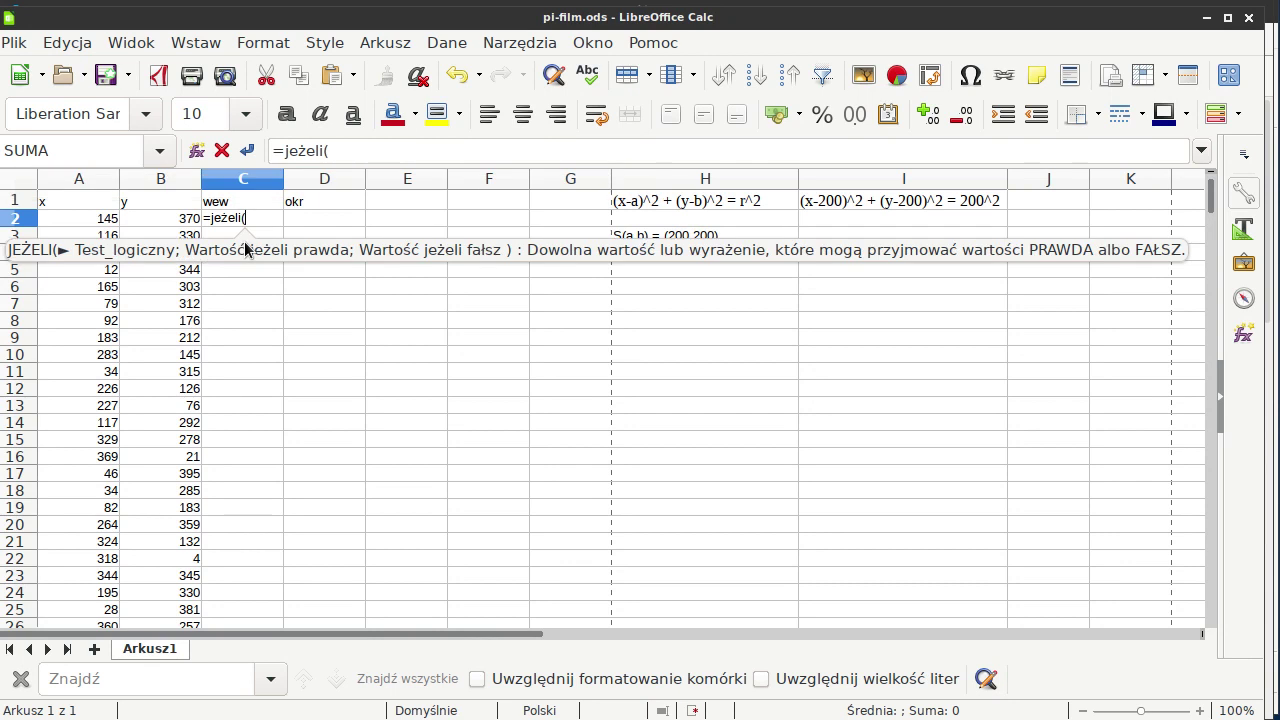
pyautogui.write('(')
pyautogui.click(100, 219)
pyautogui.write('-200')
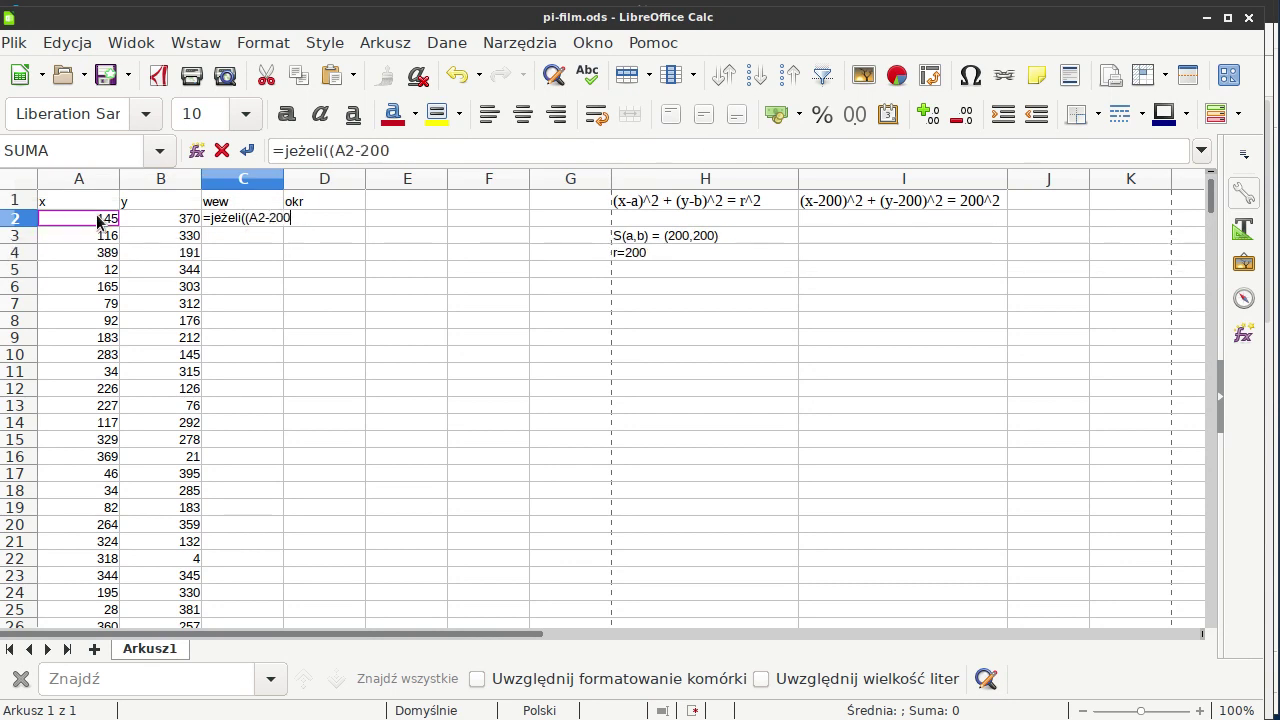
pyautogui.write(')')
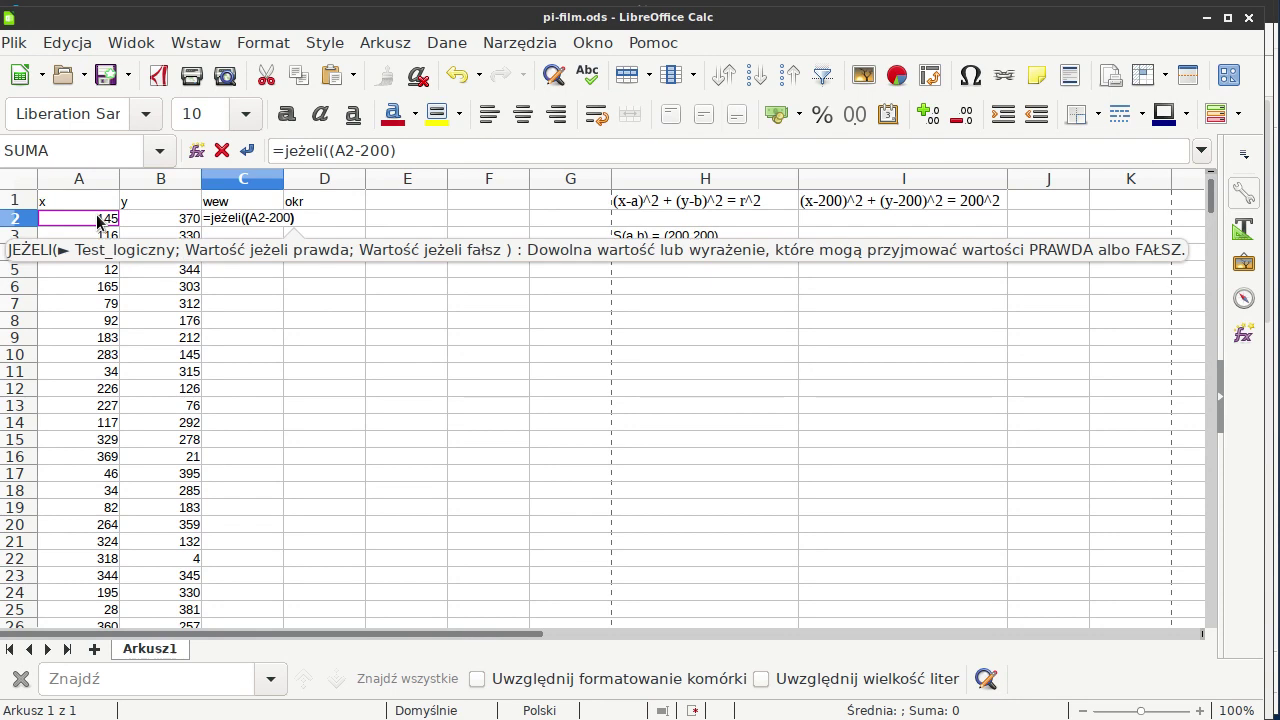
pyautogui.write('^2+')
pyautogui.write('(')
pyautogui.click(169, 225)
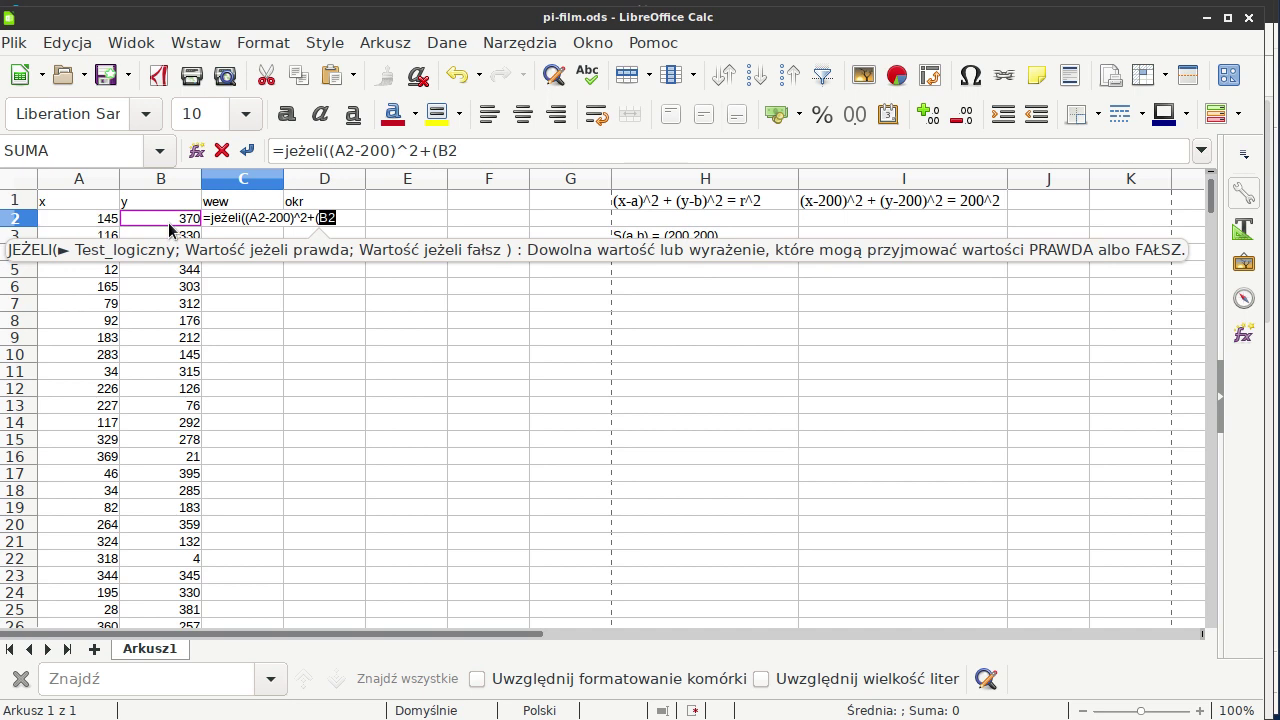
pyautogui.write('-200)')
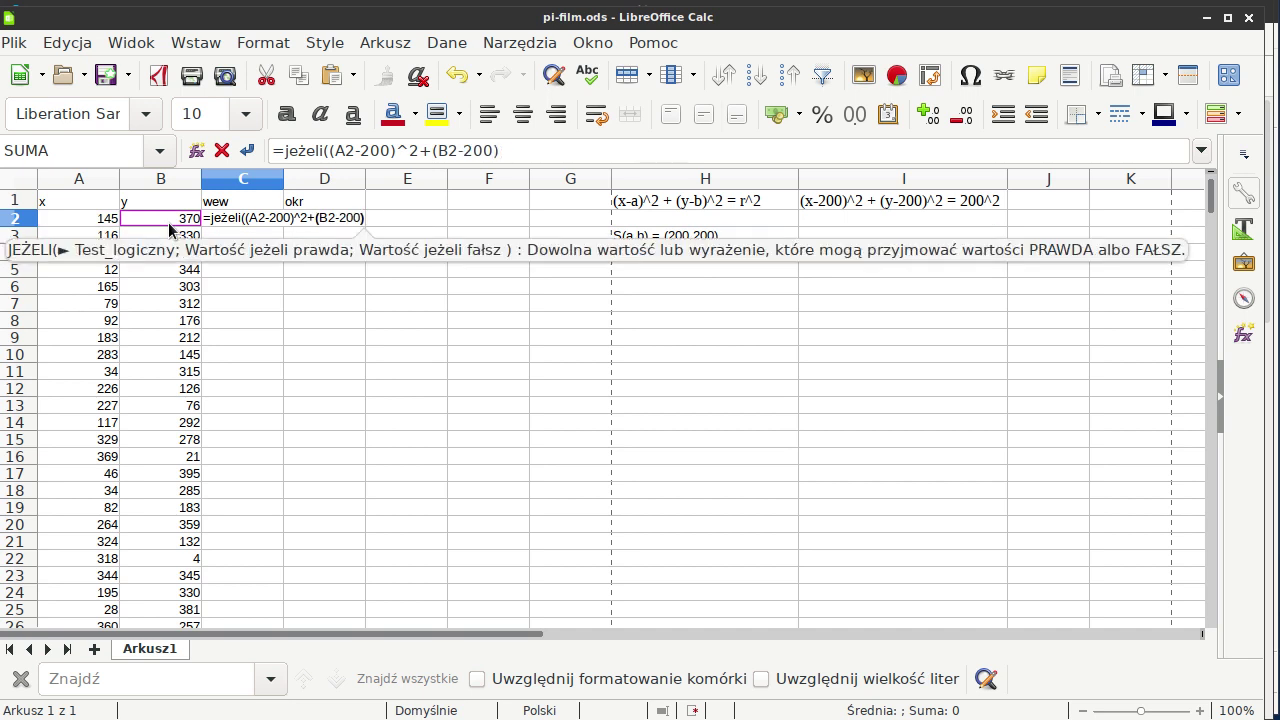
pyautogui.write('^2<')
pyautogui.write('200^2')
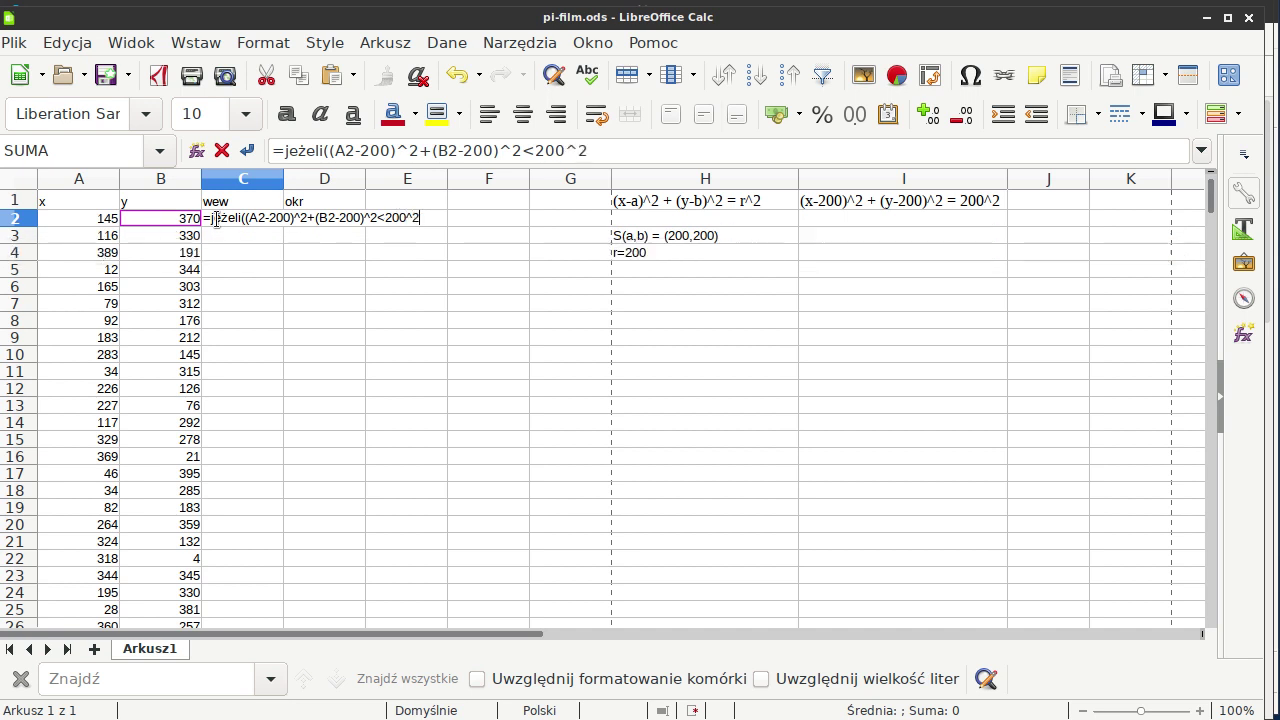
pyautogui.write(';')
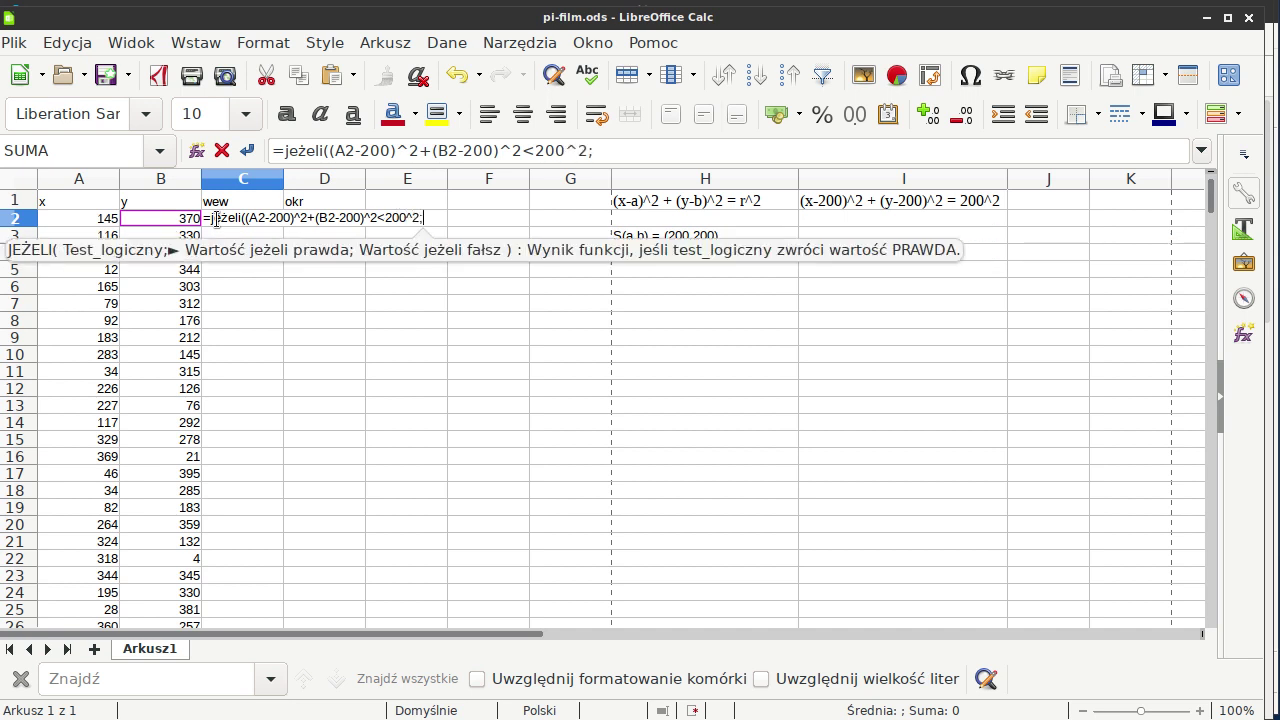
pyautogui.write('1;')
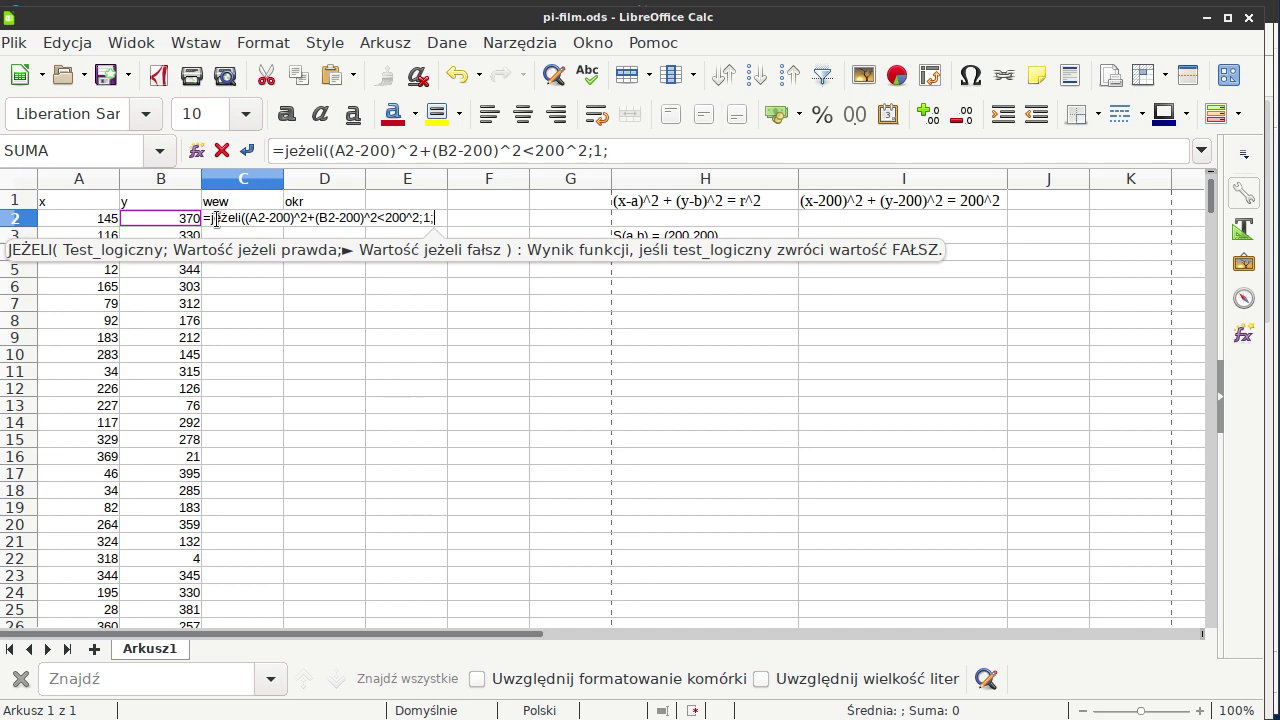
pyautogui.write('0)')
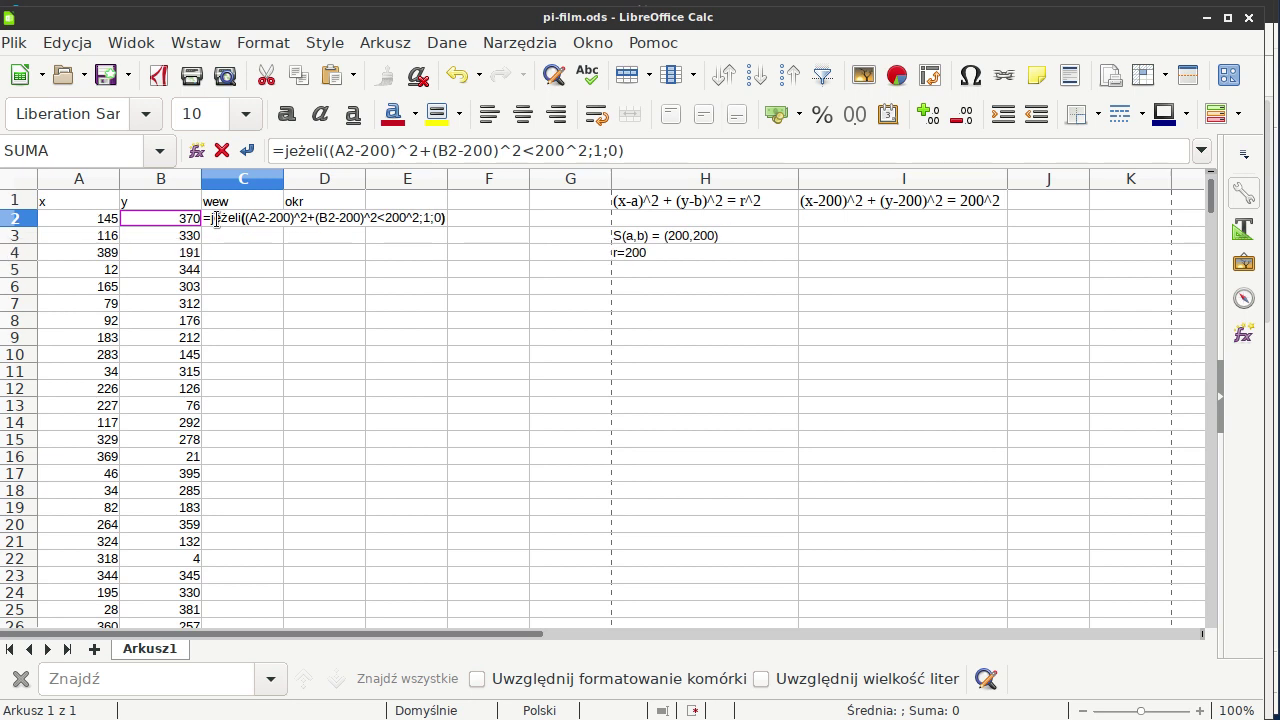
pyautogui.press('Return')
pyautogui.click(255, 222)
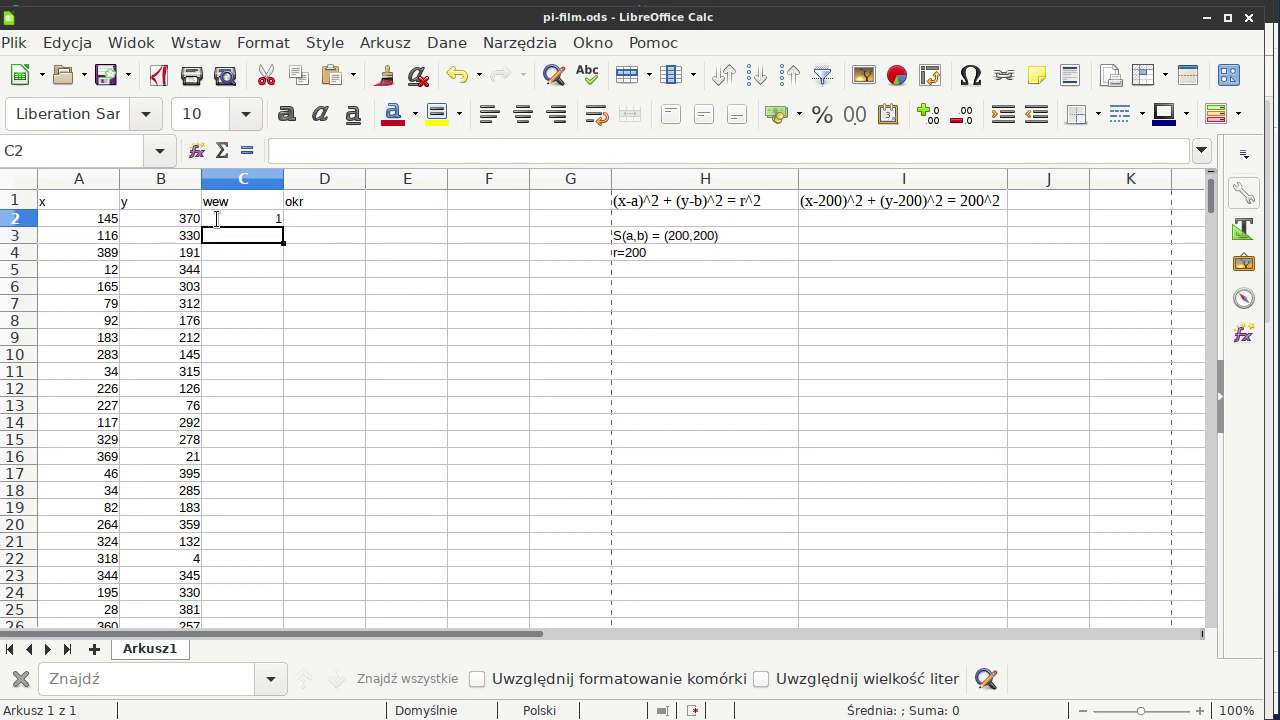
# Fill the wew formula down to row 10001 and total it with =SUMA(C2:C10001) in C10002, giving 7852.
pyautogui.doubleClick(284, 226)
pyautogui.click(272, 269)
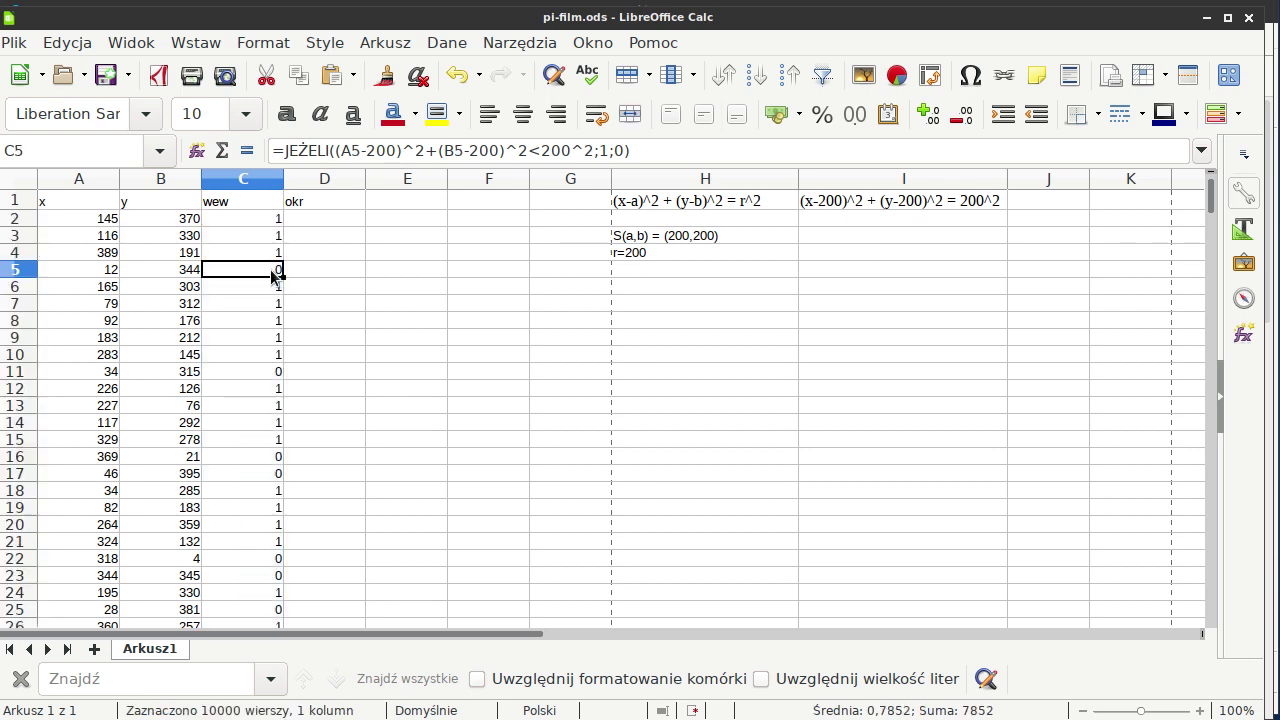
pyautogui.hotkey('ctrl', 'Down')
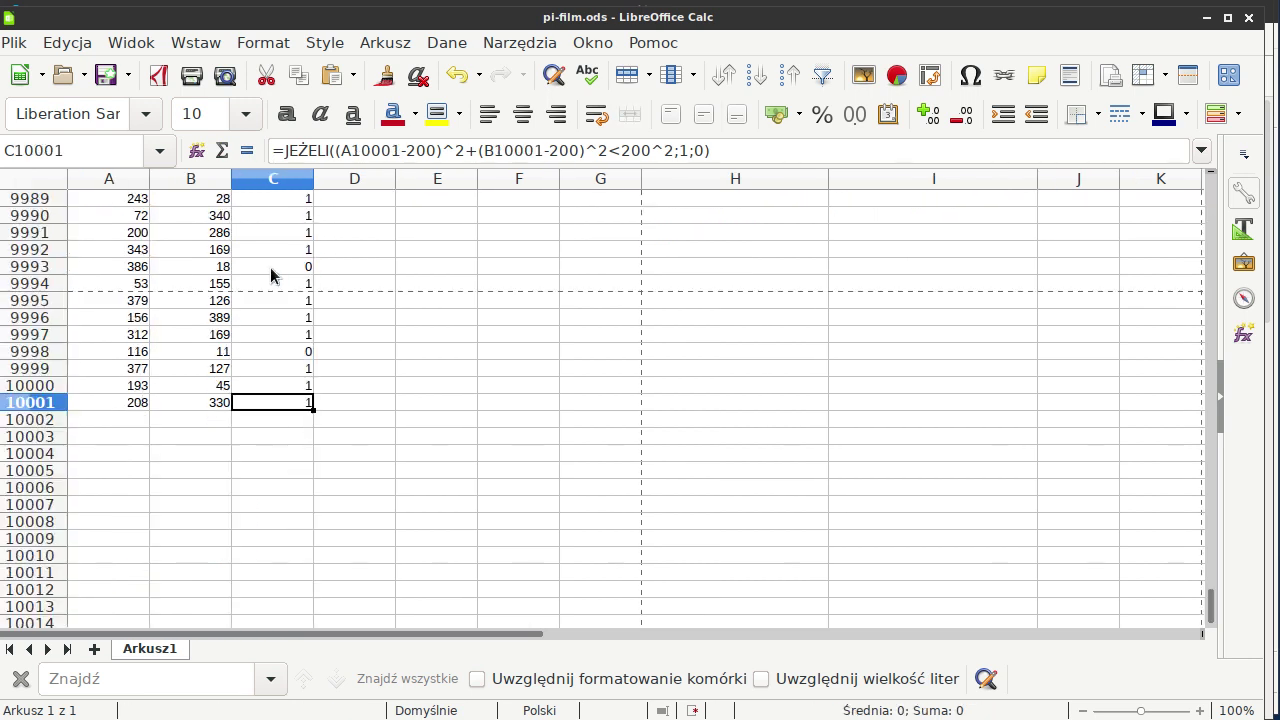
pyautogui.press('Down')
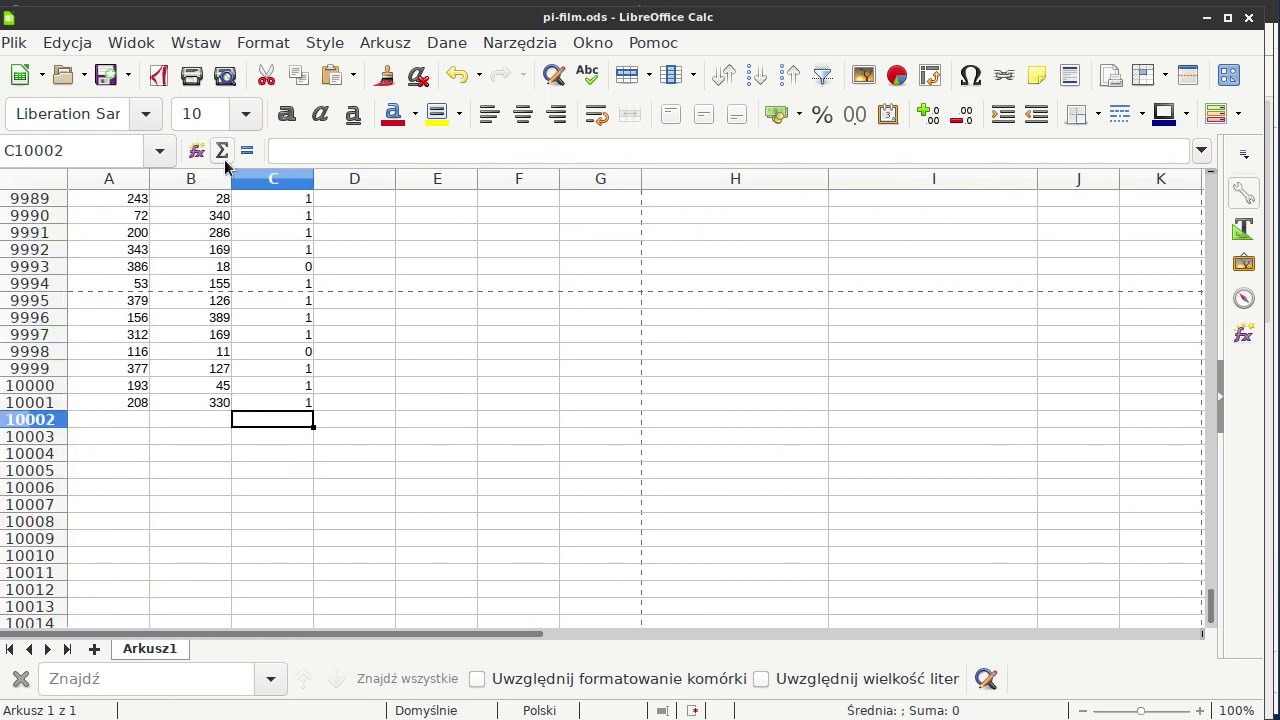
pyautogui.click(222, 150)
pyautogui.press('Return')
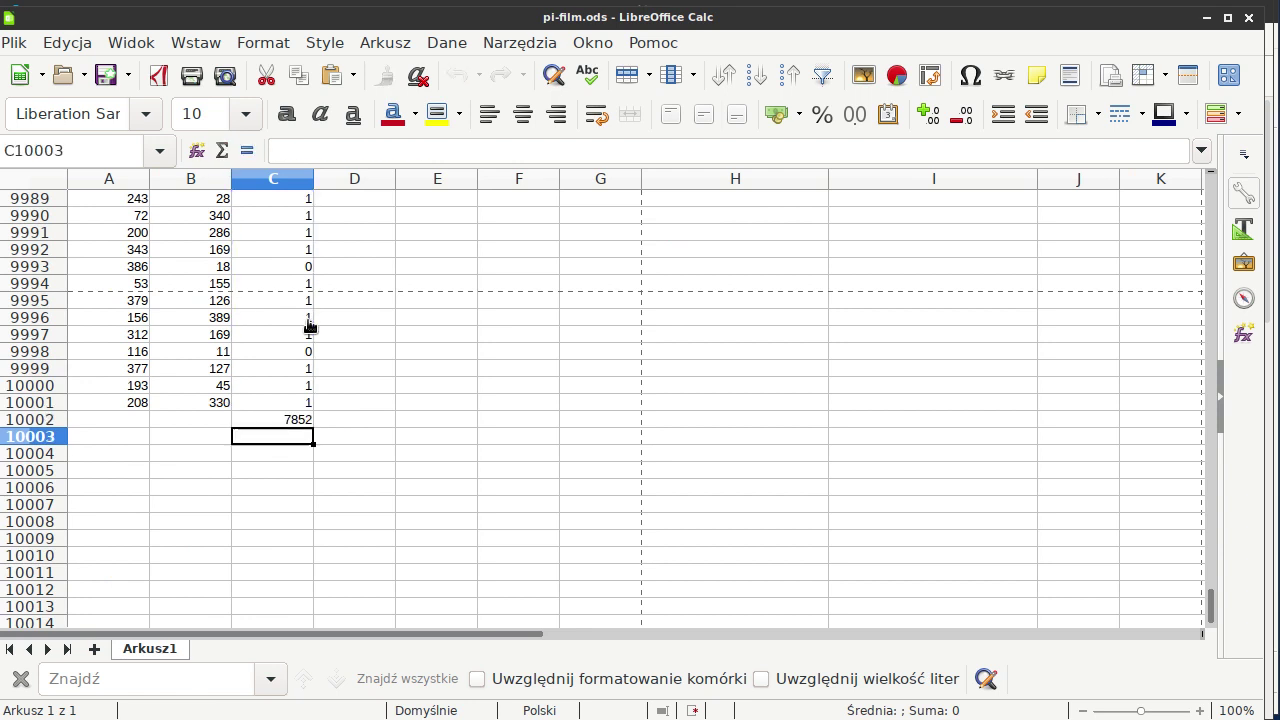
pyautogui.press('Up')
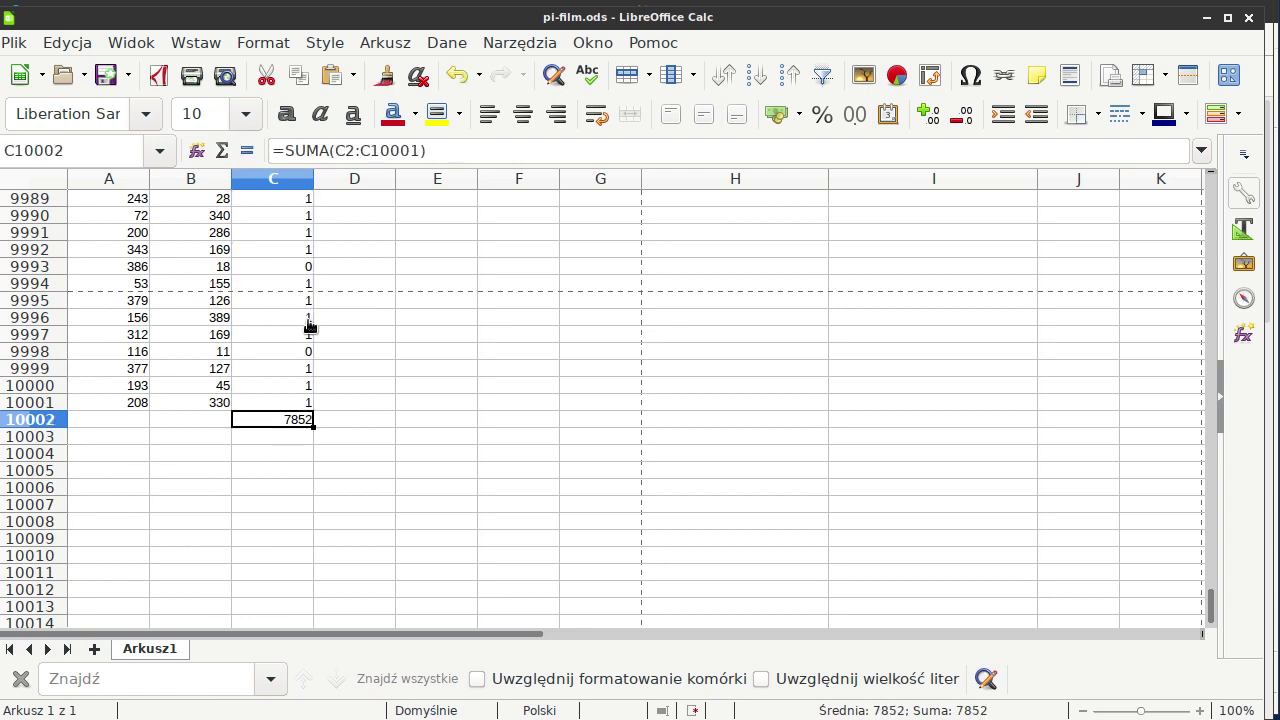
pyautogui.hotkey('ctrl', 'Up')
pyautogui.press('Right')
pyautogui.press('Down')
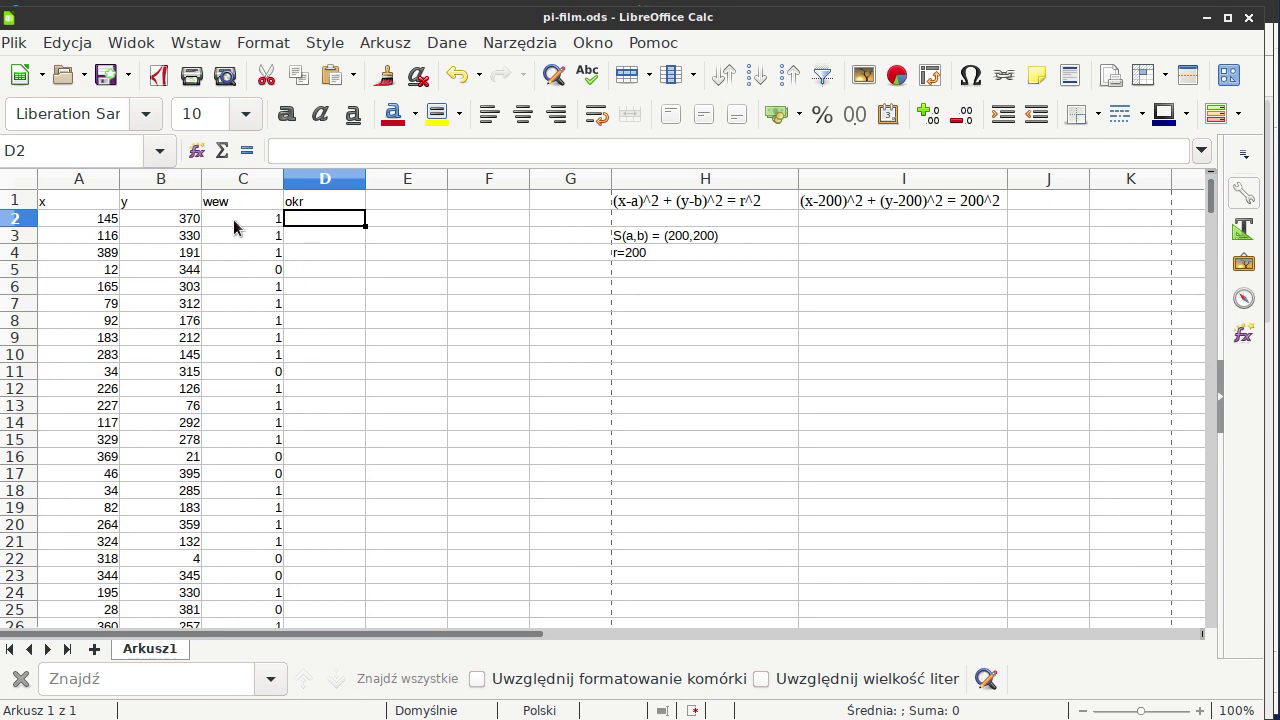
# Copy C2's formula into D2 and change its < comparison to = for points exactly on the circle.
pyautogui.click(257, 228)
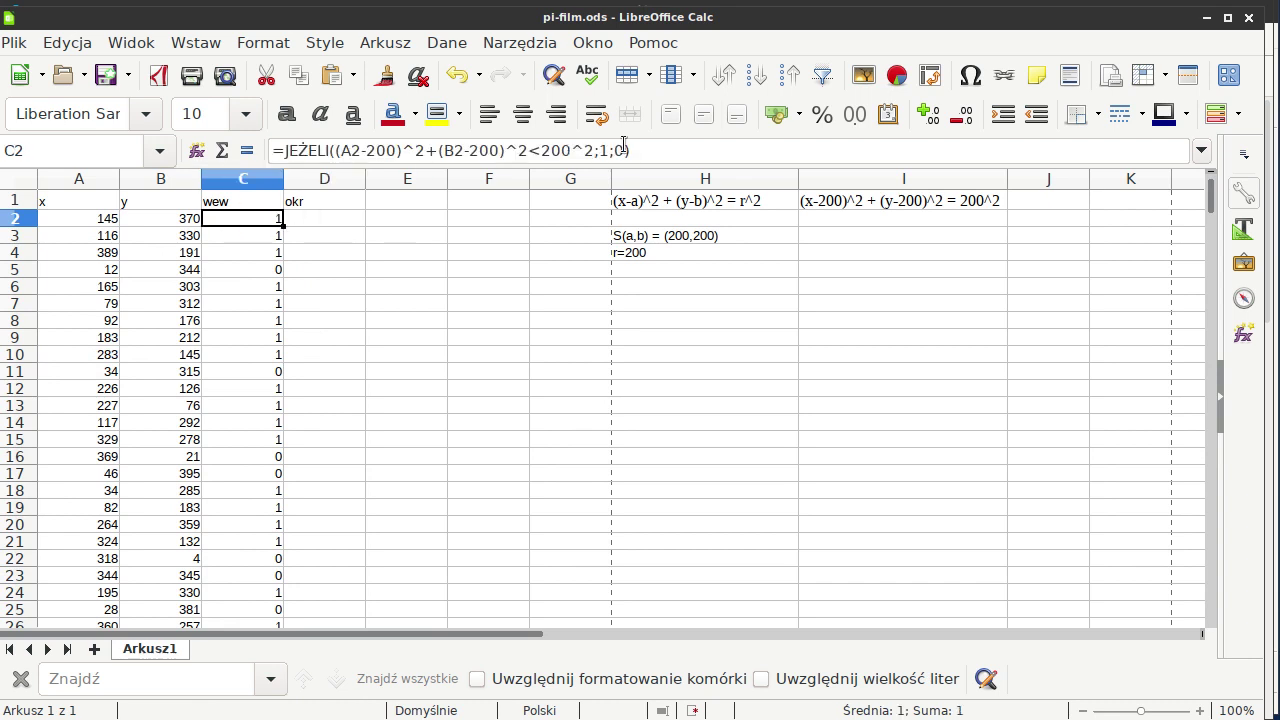
pyautogui.moveTo(632, 150); pyautogui.dragTo(270, 150)
pyautogui.hotkey('ctrl', 'c')
pyautogui.press('Escape')
pyautogui.click(343, 216)
pyautogui.hotkey('ctrl', 'v')
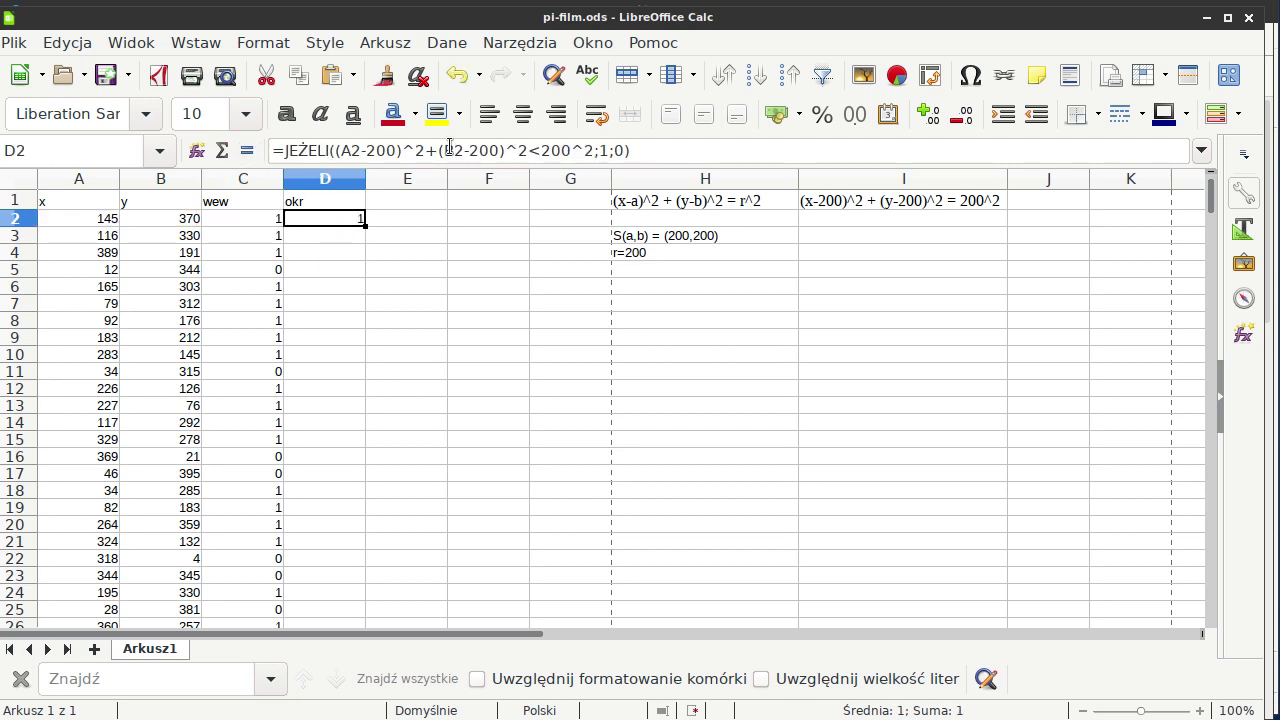
pyautogui.click(531, 152)
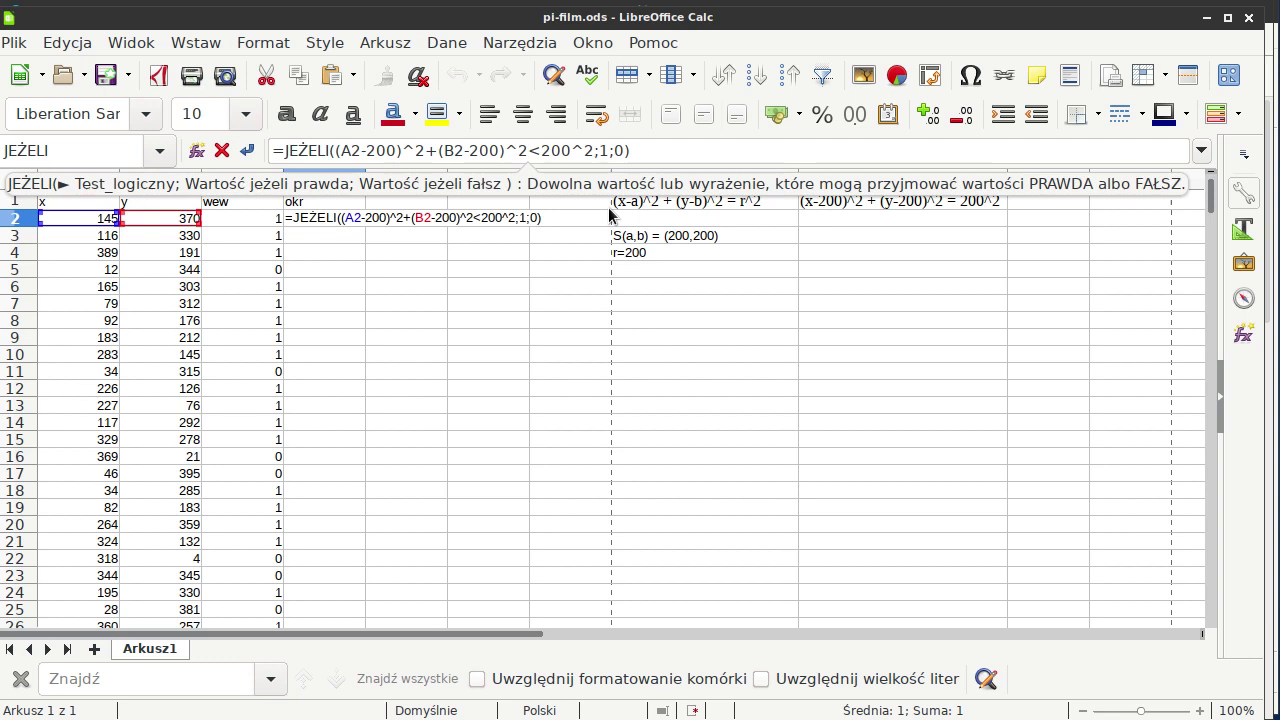
pyautogui.press('Delete')
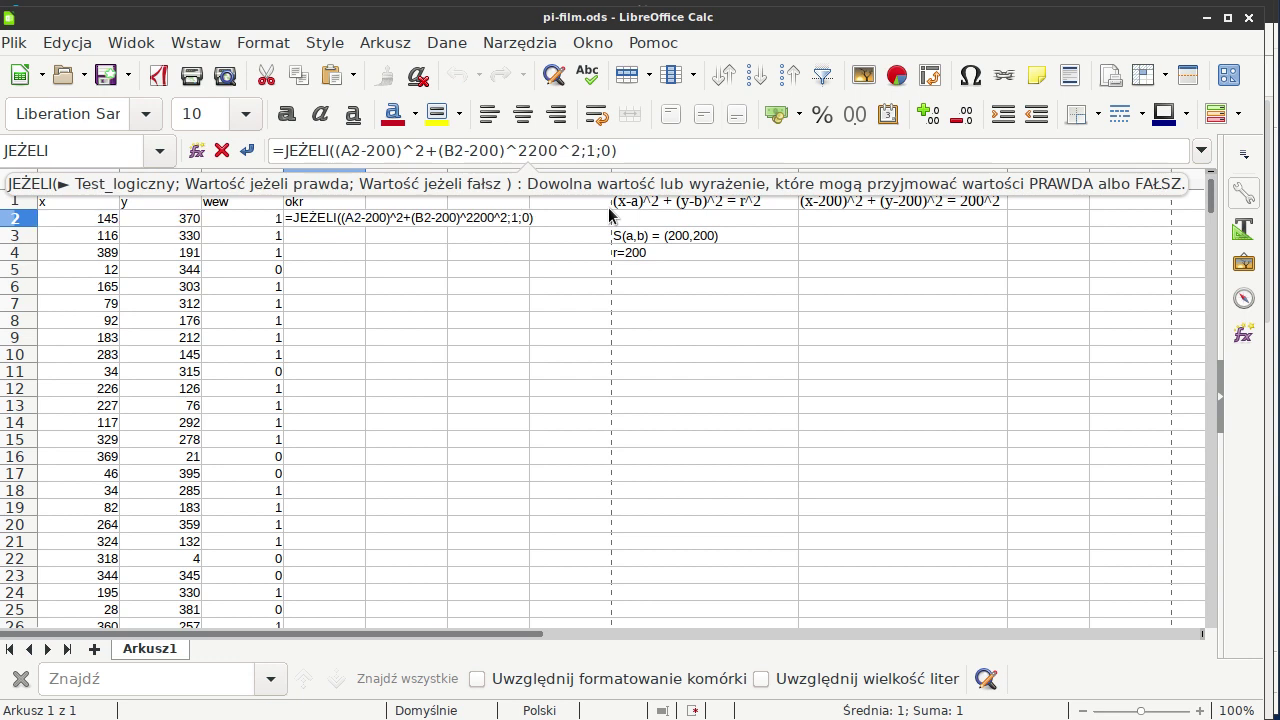
pyautogui.write('=')
pyautogui.press('Return')
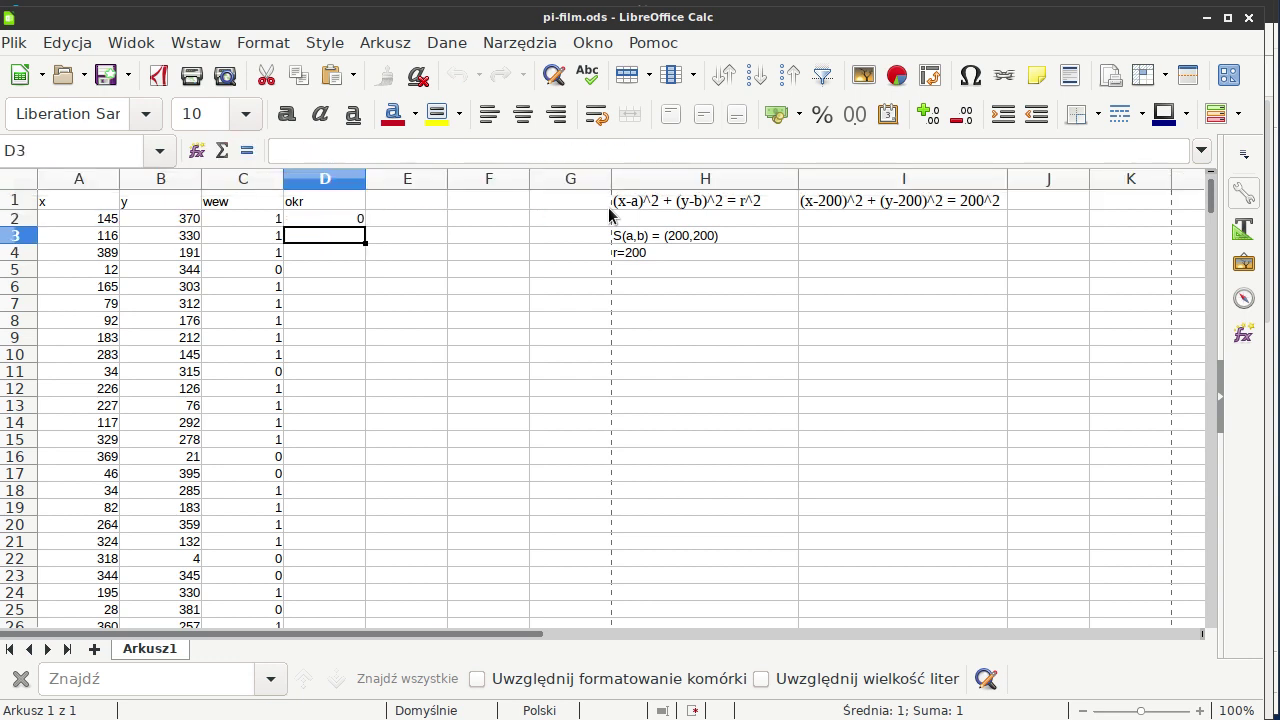
pyautogui.press('Up')
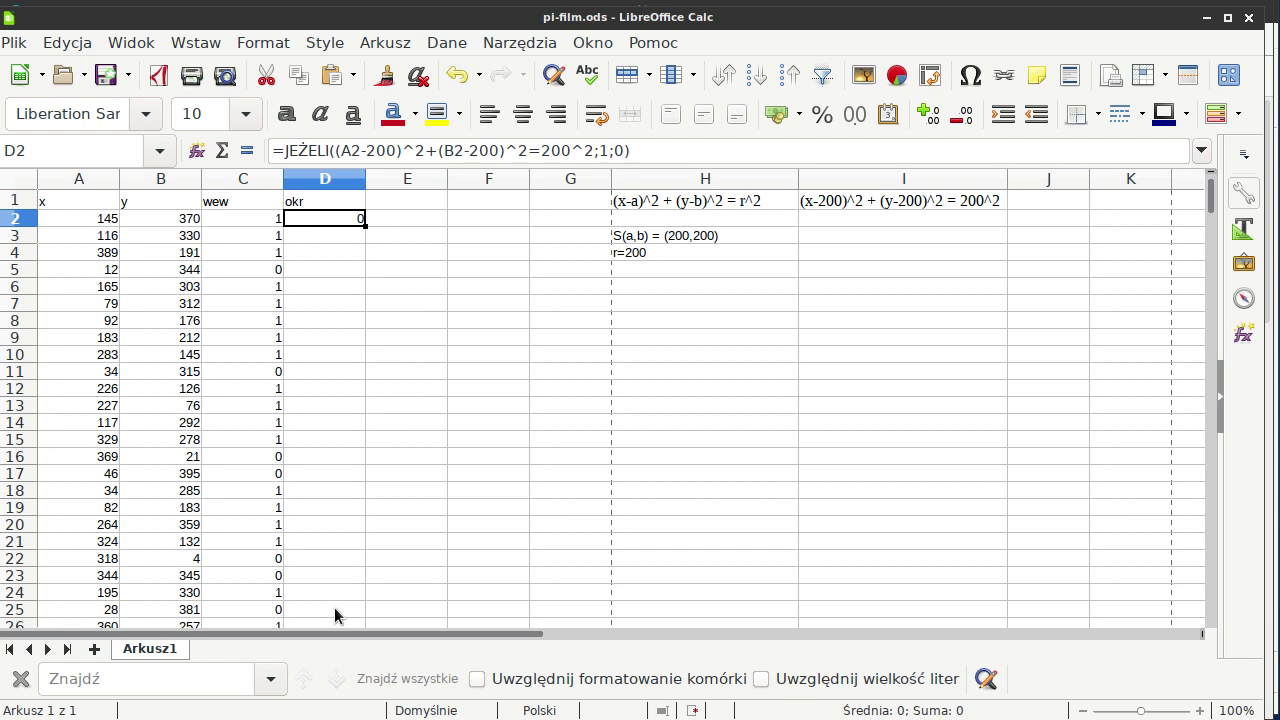
# Replace the true value 1 with WIERSZ() in D2 and fill the formula down column D.
pyautogui.click(607, 150)
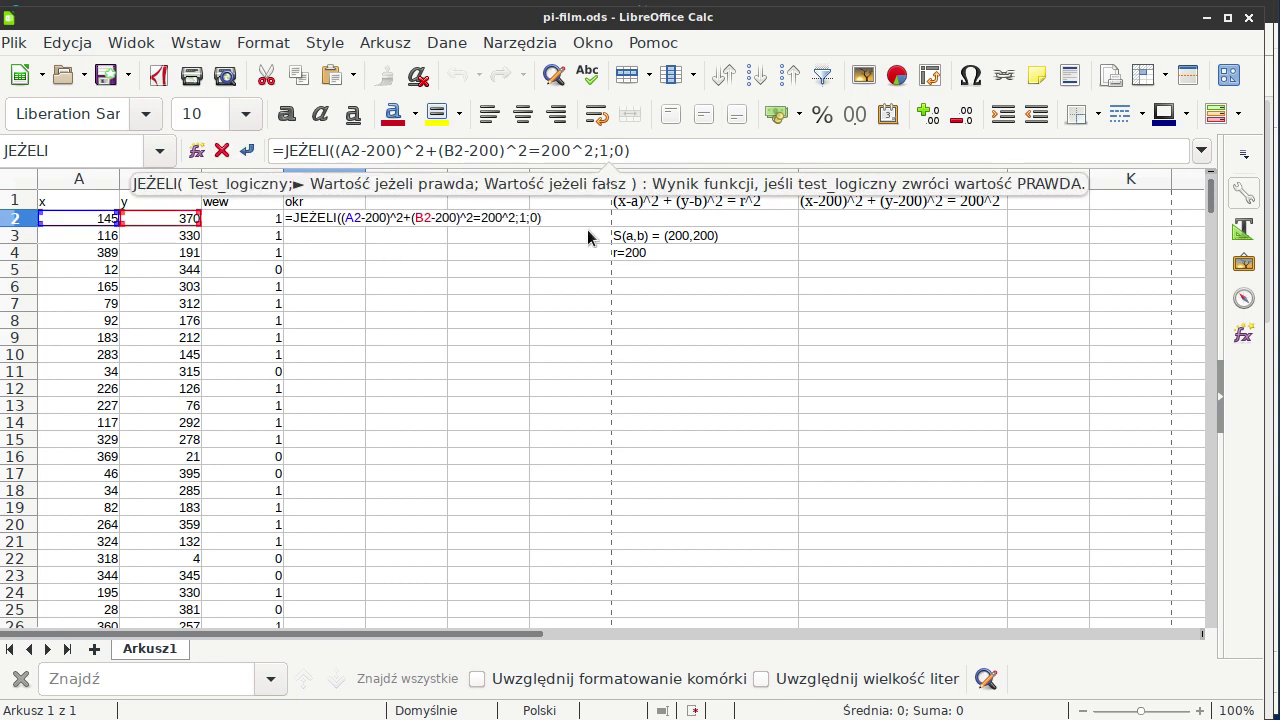
pyautogui.press('BackSpace')
pyautogui.write('wiersz')
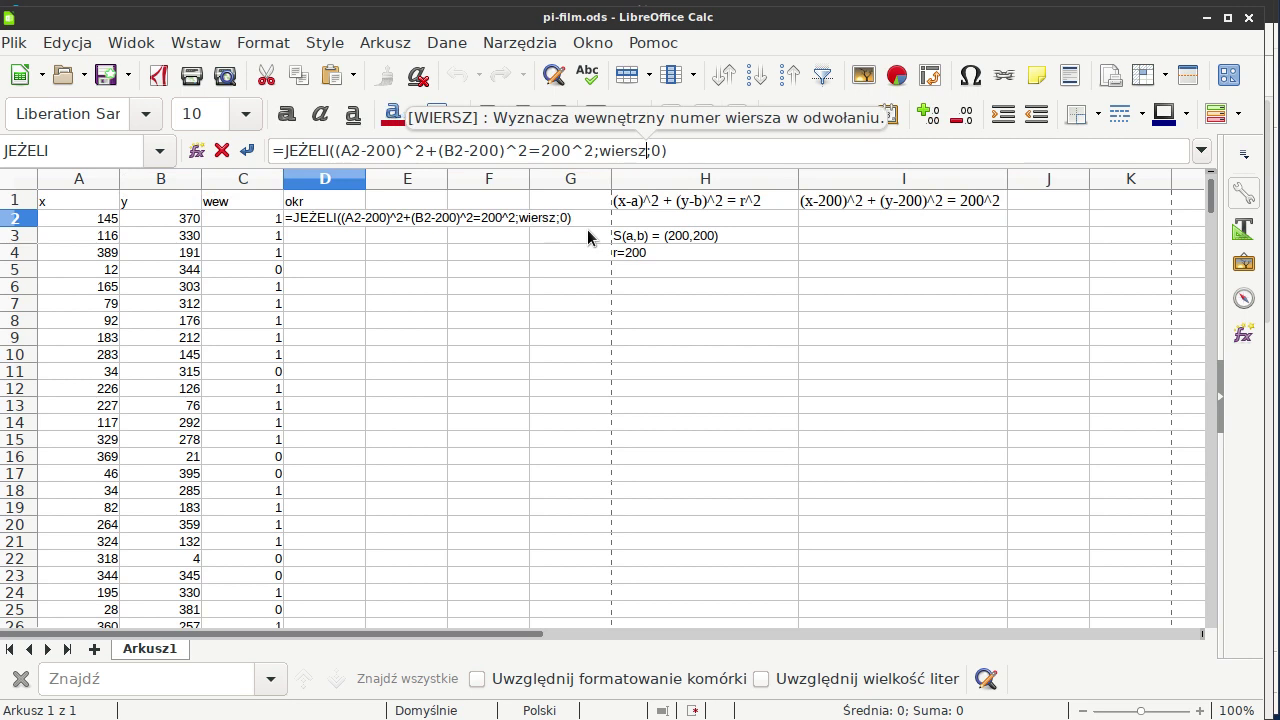
pyautogui.write('()')
pyautogui.press('Return')
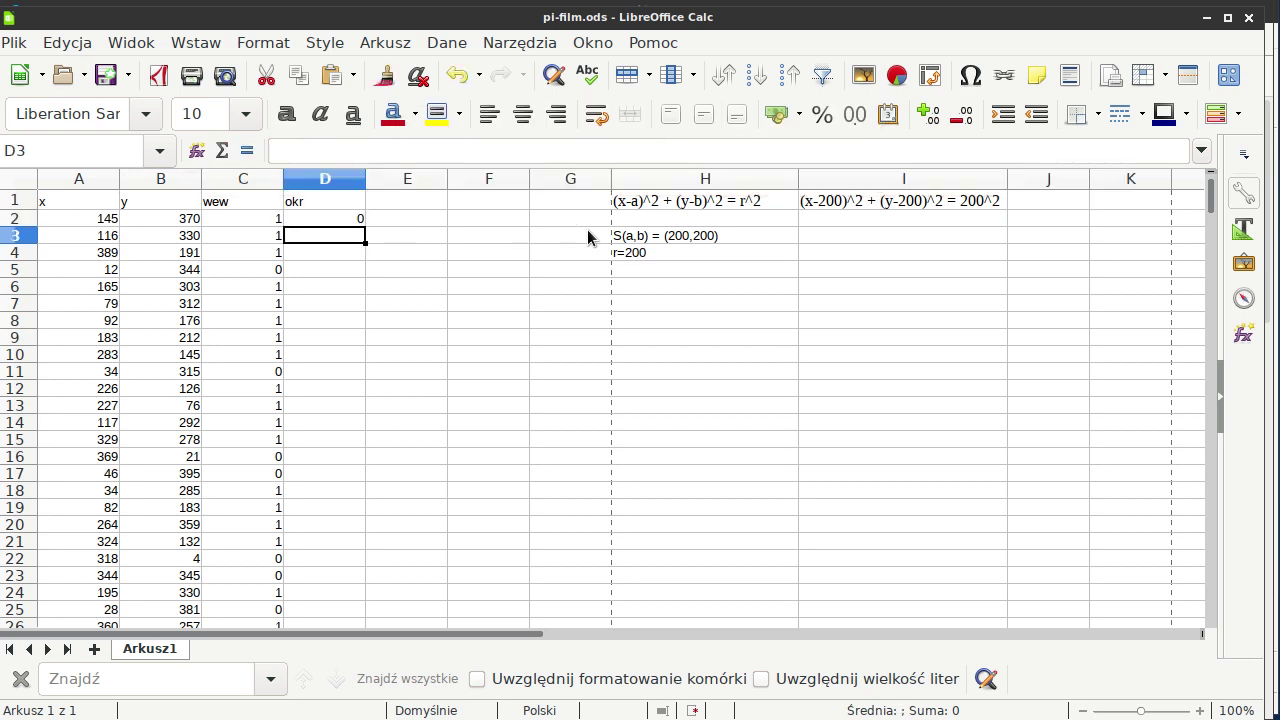
pyautogui.click(348, 220)
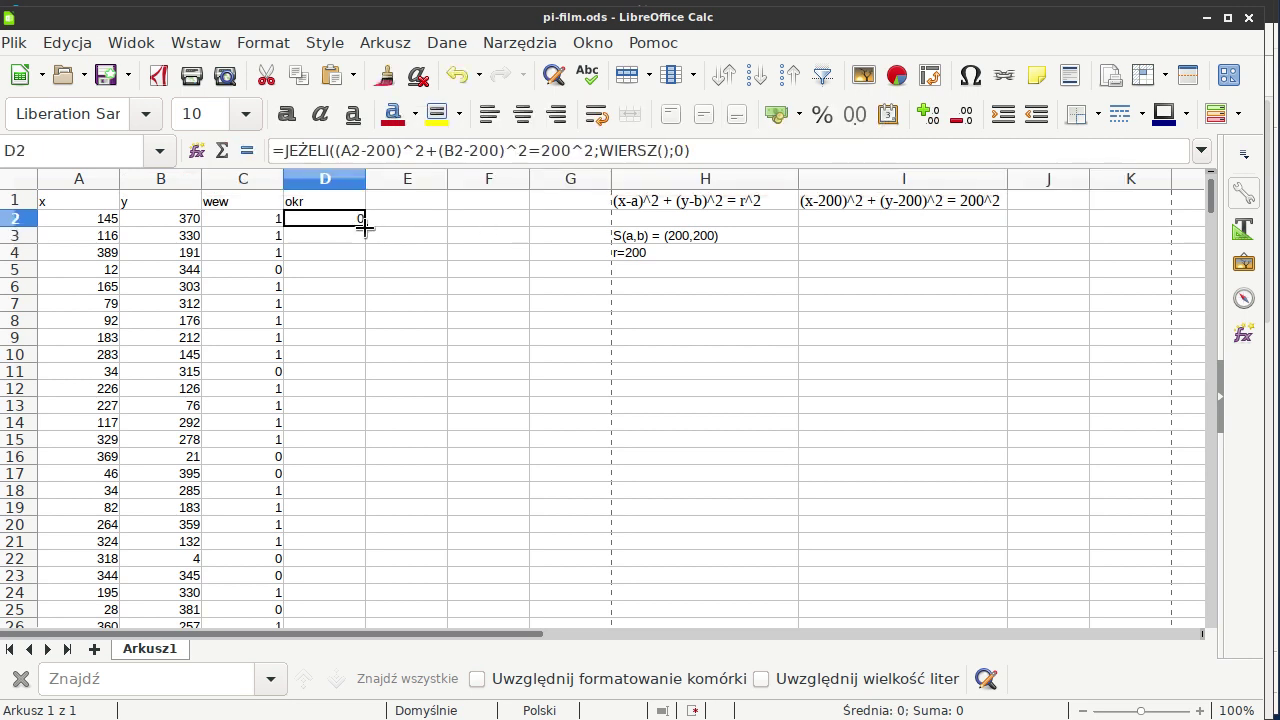
pyautogui.doubleClick(365, 227)
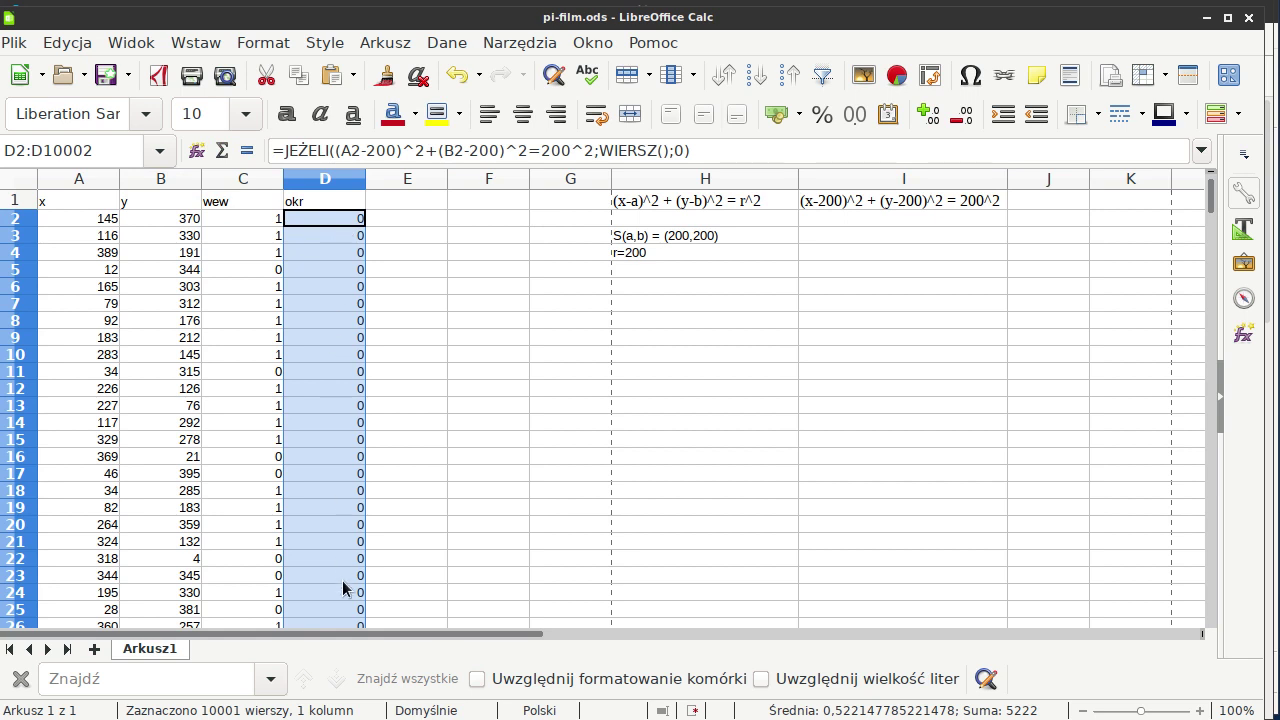
# Delete the stray okr formula in D10002 below the data, then switch toward the e2.jpg image viewer.
pyautogui.click(338, 358)
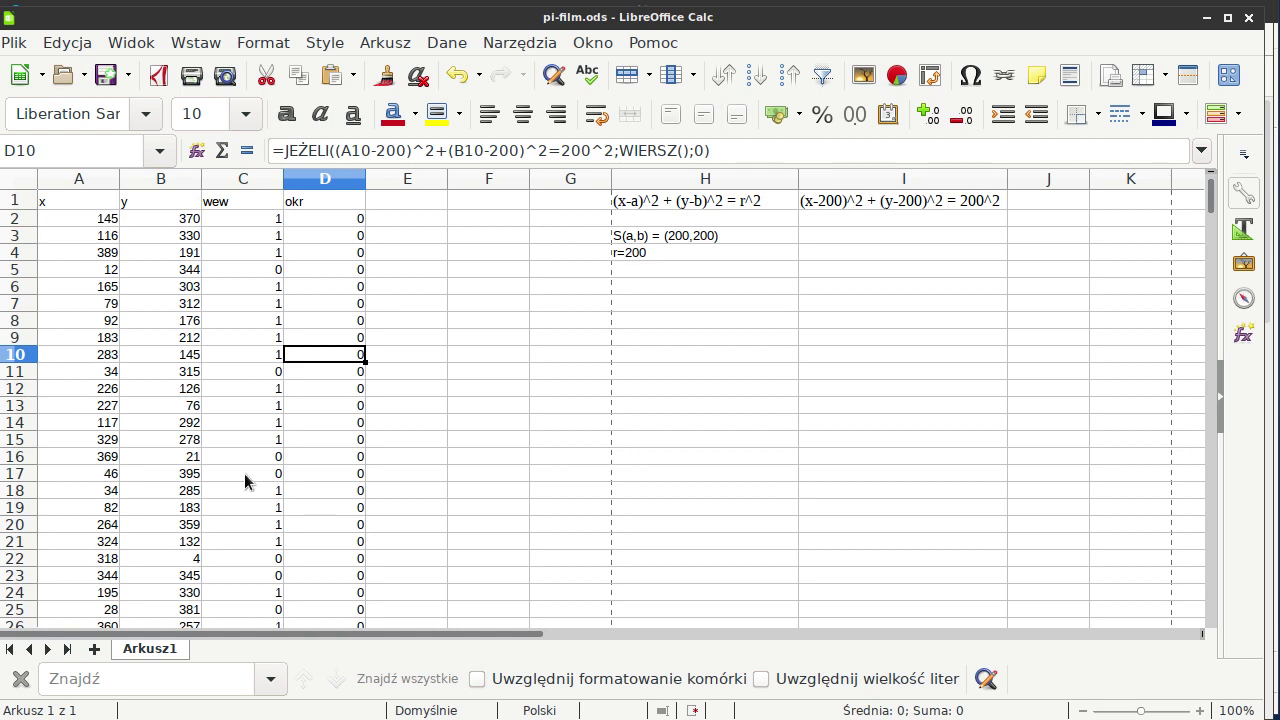
pyautogui.hotkey('ctrl', 'Down')
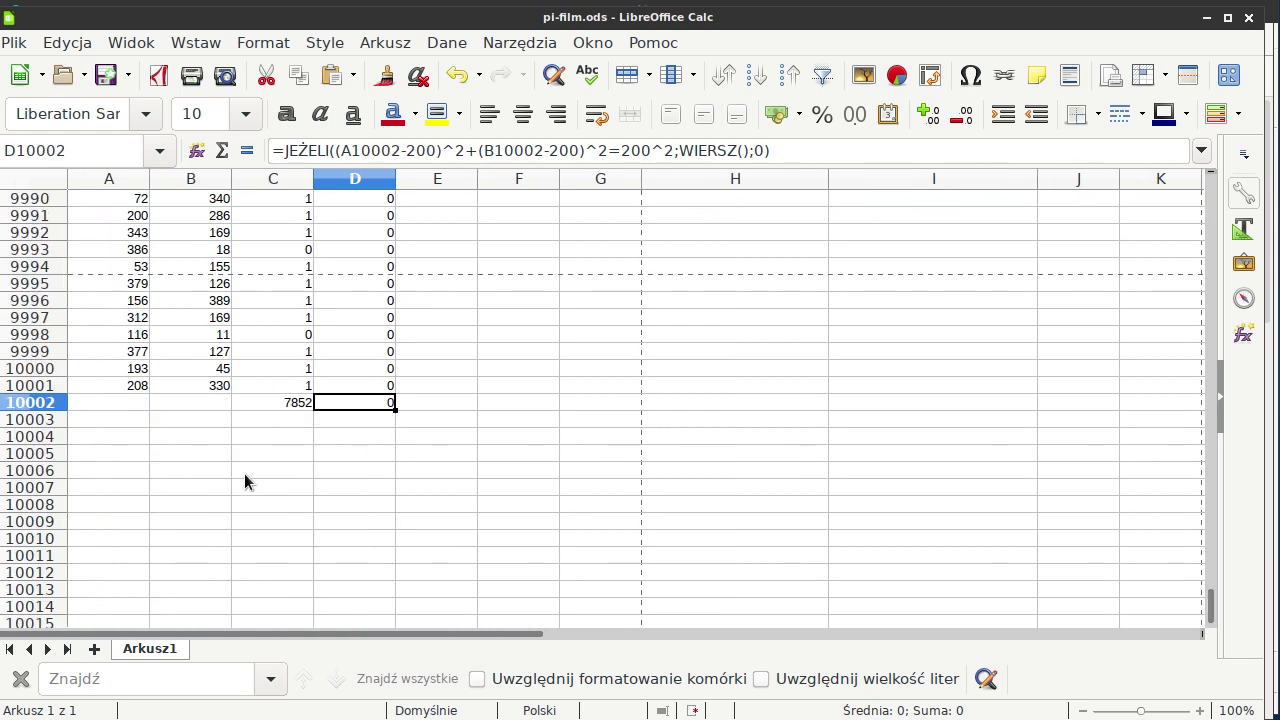
pyautogui.press('Delete')
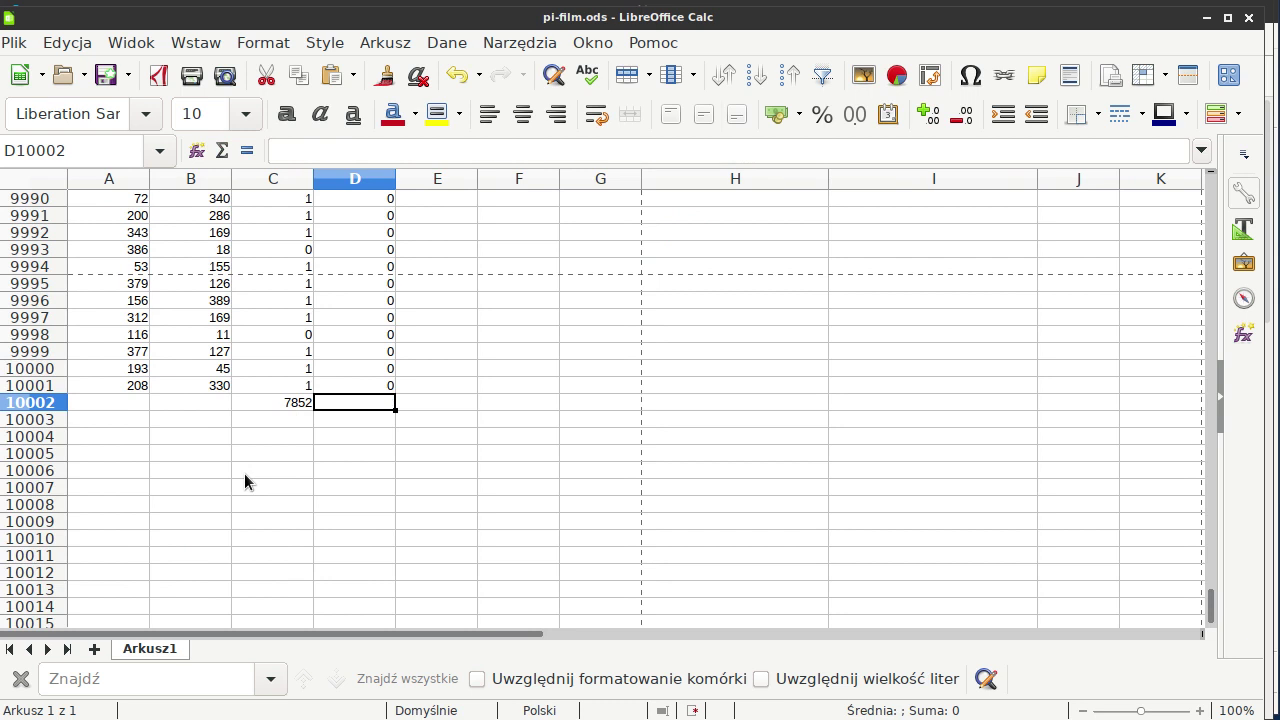
pyautogui.press('Up')
pyautogui.press('Up')
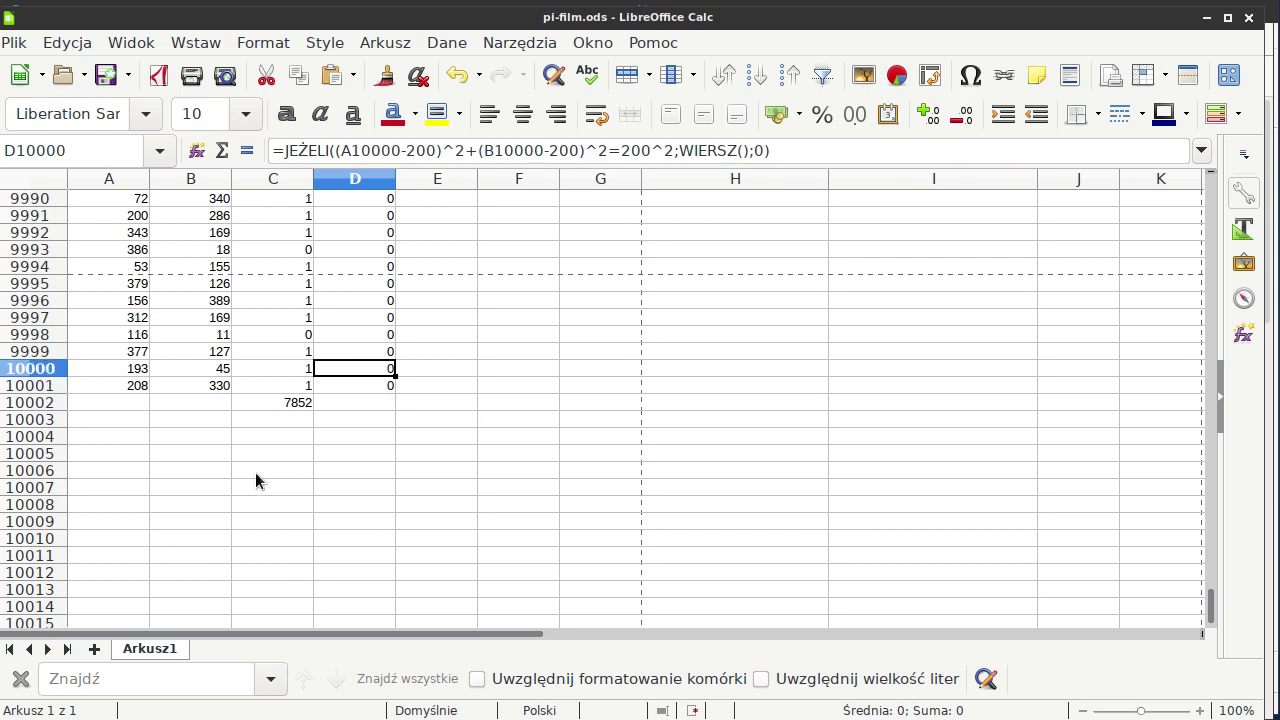
pyautogui.hotkey('alt', 'Tab')
pyautogui.press('Tab')
# Compare the pivot-table screenshots e1.jpg and e2.jpg in the image viewer, then minimize it.
pyautogui.press('Tab')
pyautogui.press('Tab')
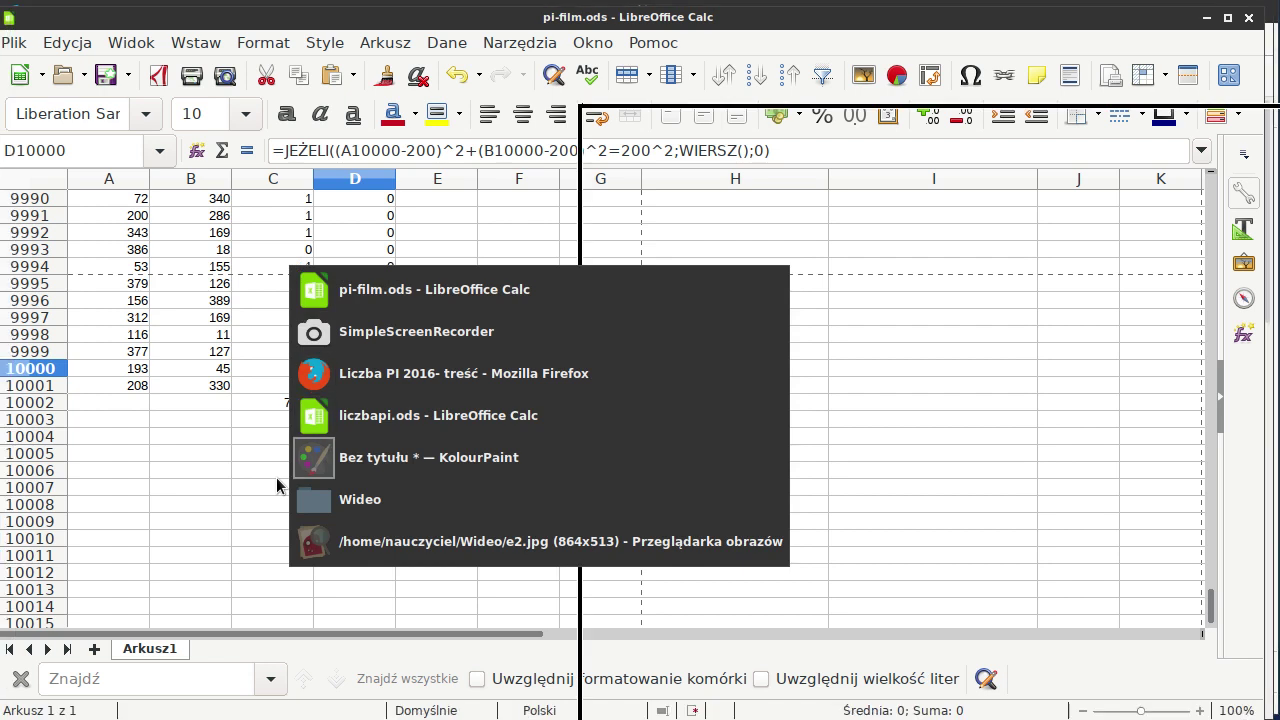
pyautogui.press('Tab')
pyautogui.press('Tab')
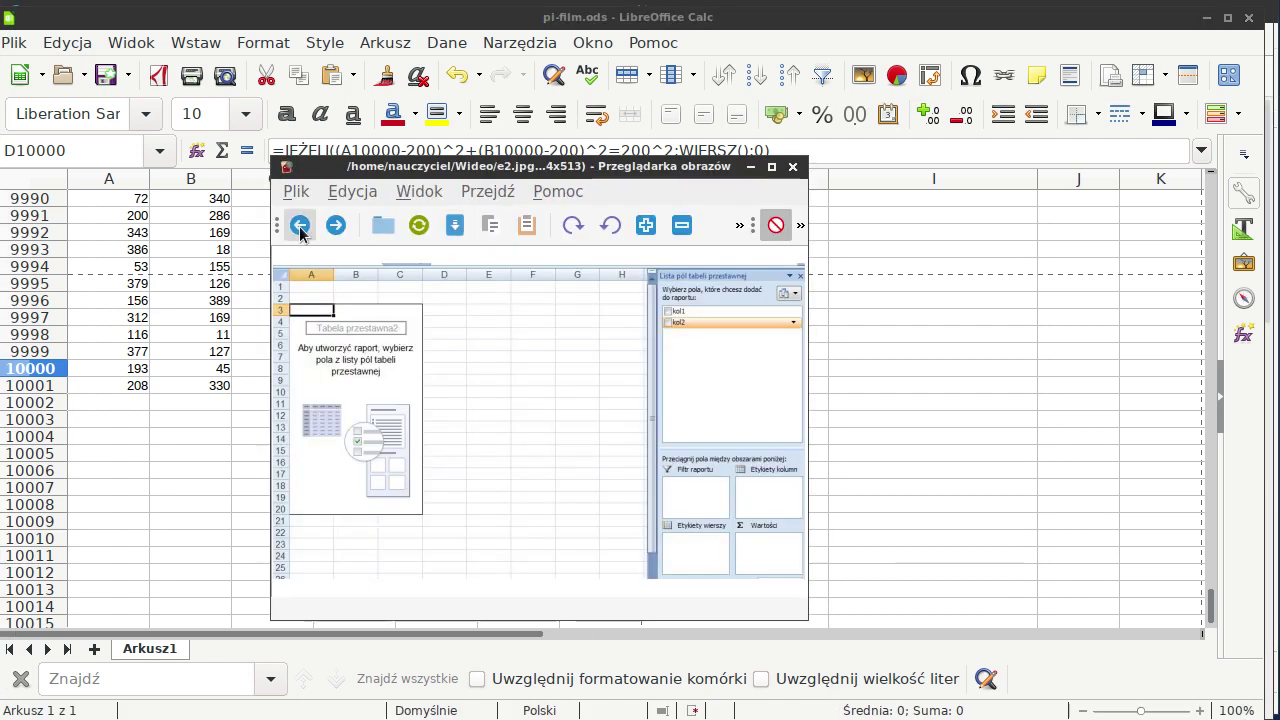
pyautogui.click(299, 225)
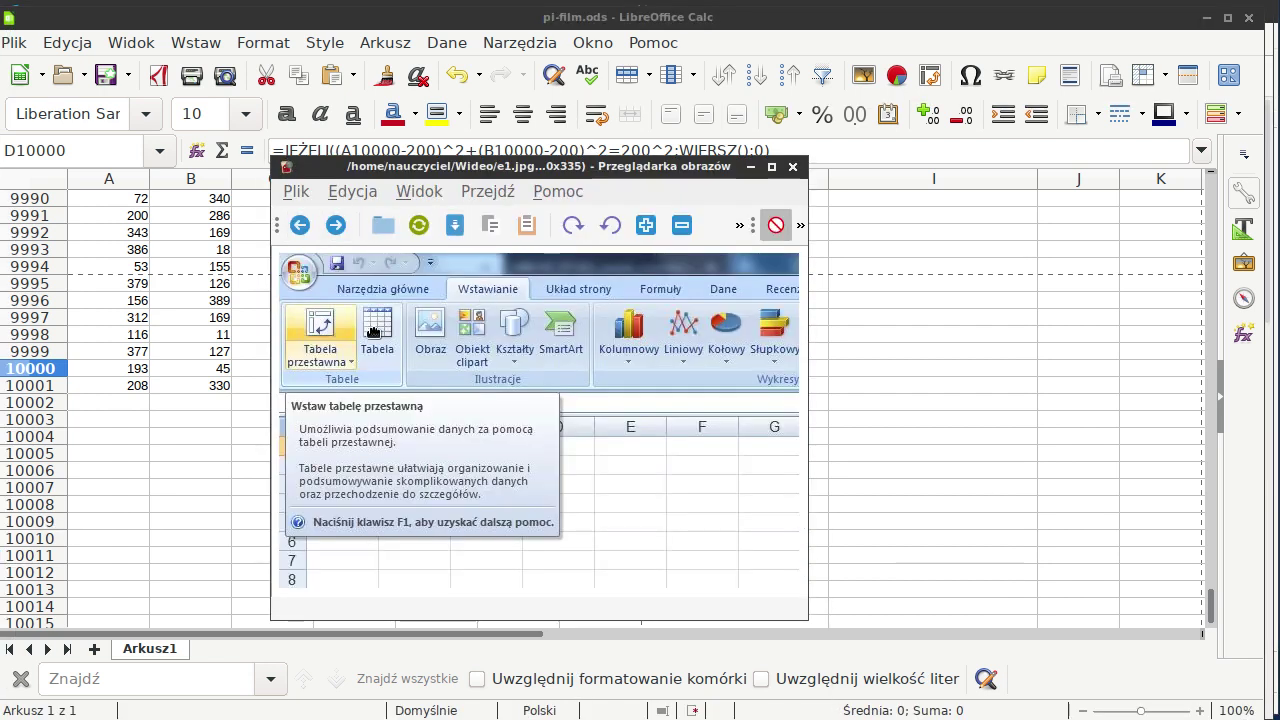
pyautogui.click(336, 225)
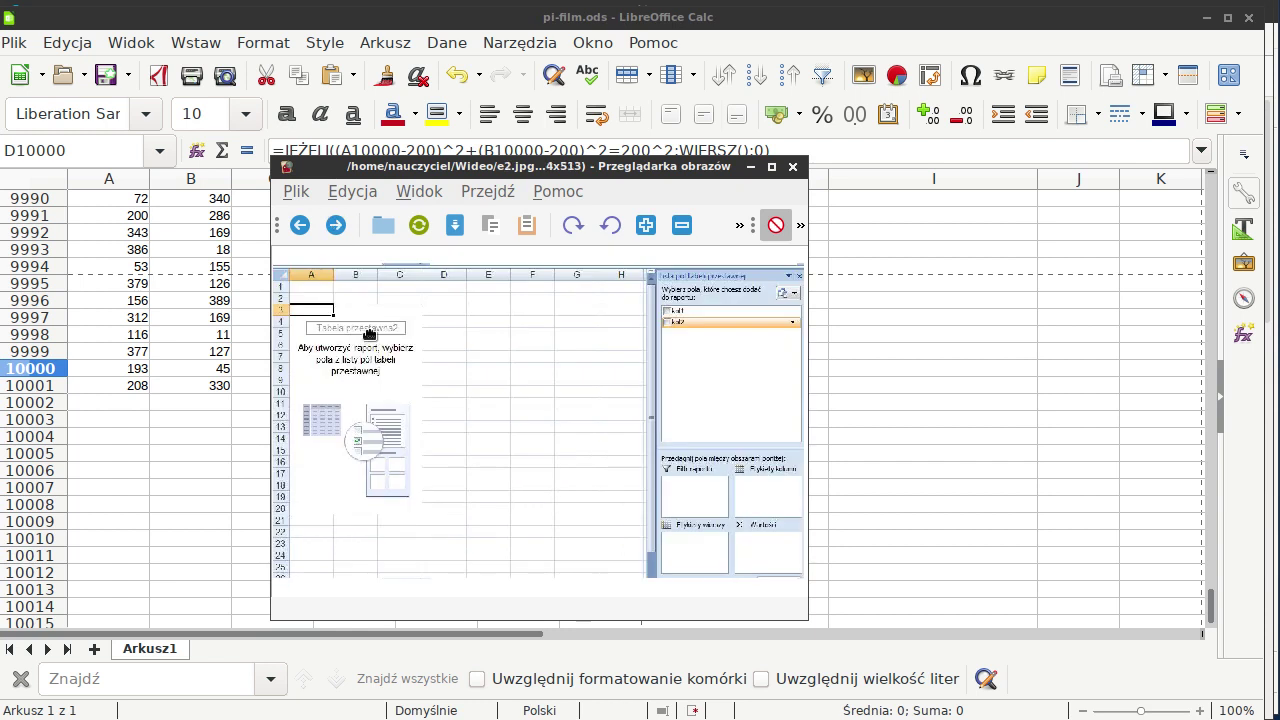
pyautogui.click(750, 167)
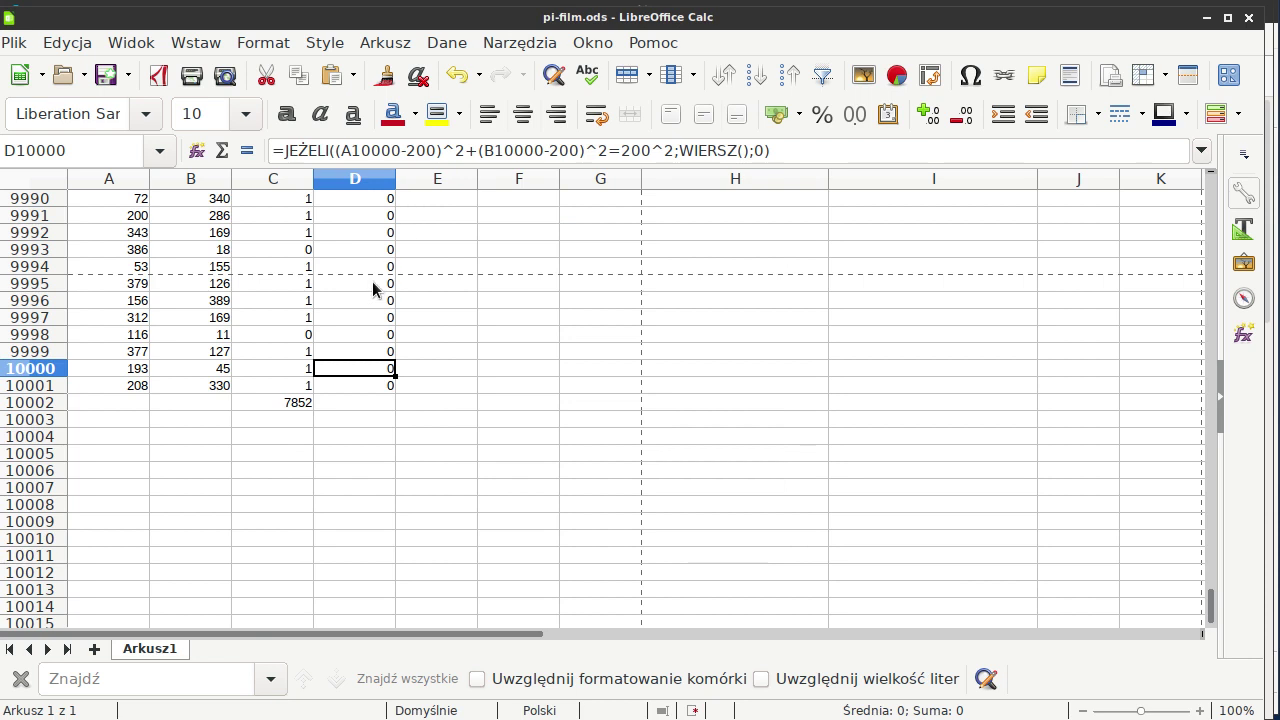
# Start a pivot table from the Dane menu, then cancel the source dialog.
pyautogui.click(447, 44)
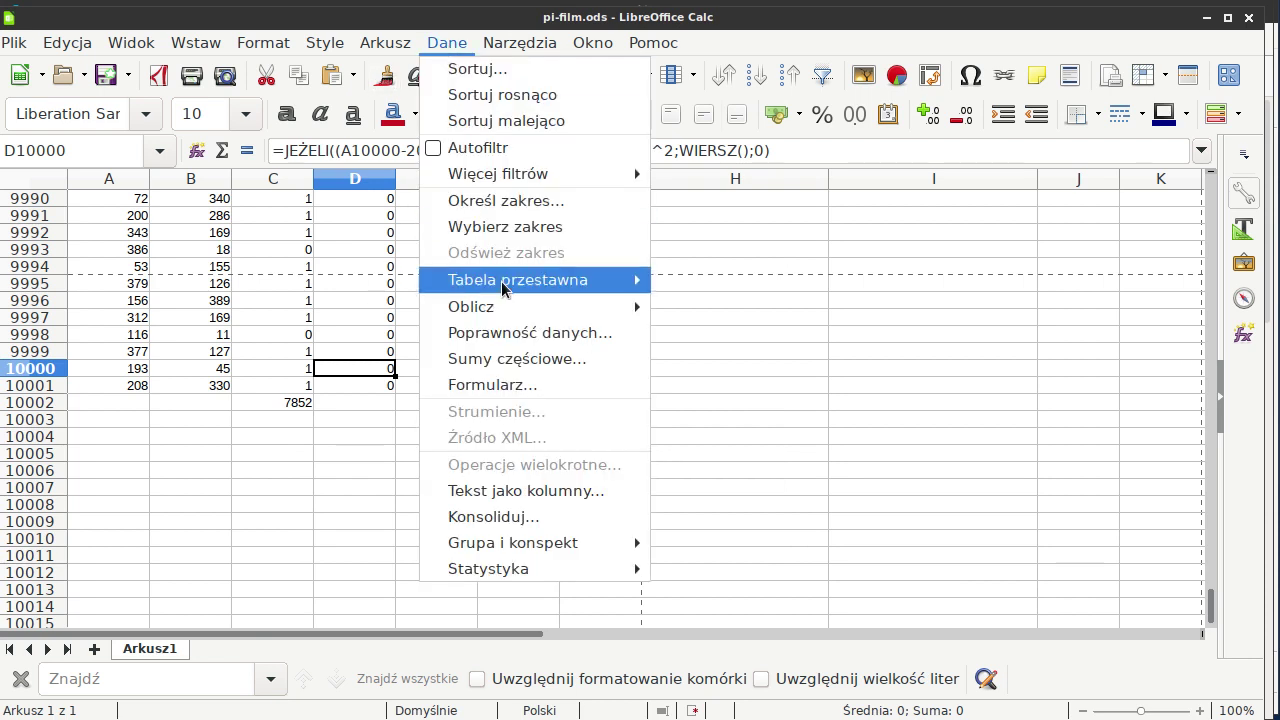
pyautogui.moveTo(517, 280)
pyautogui.click(708, 281)
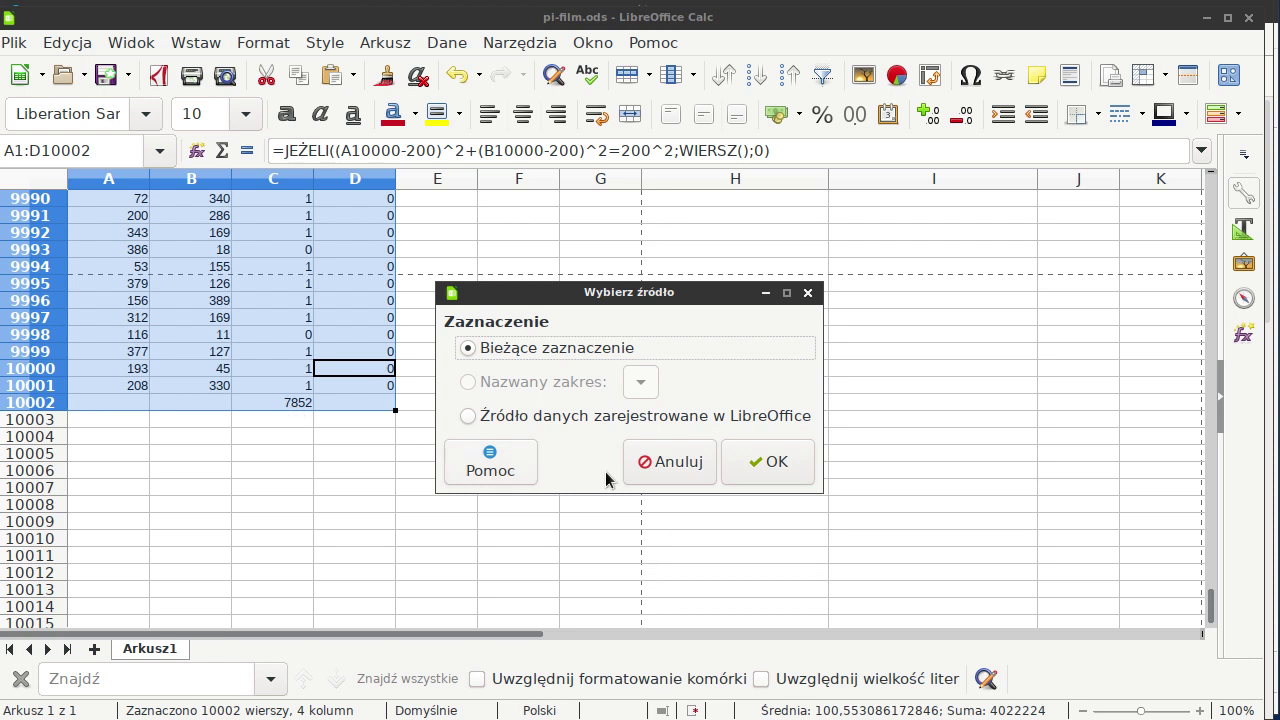
pyautogui.click(665, 462)
# Select the x, y, wew and okr data range A1:D10001.
pyautogui.press('Down')
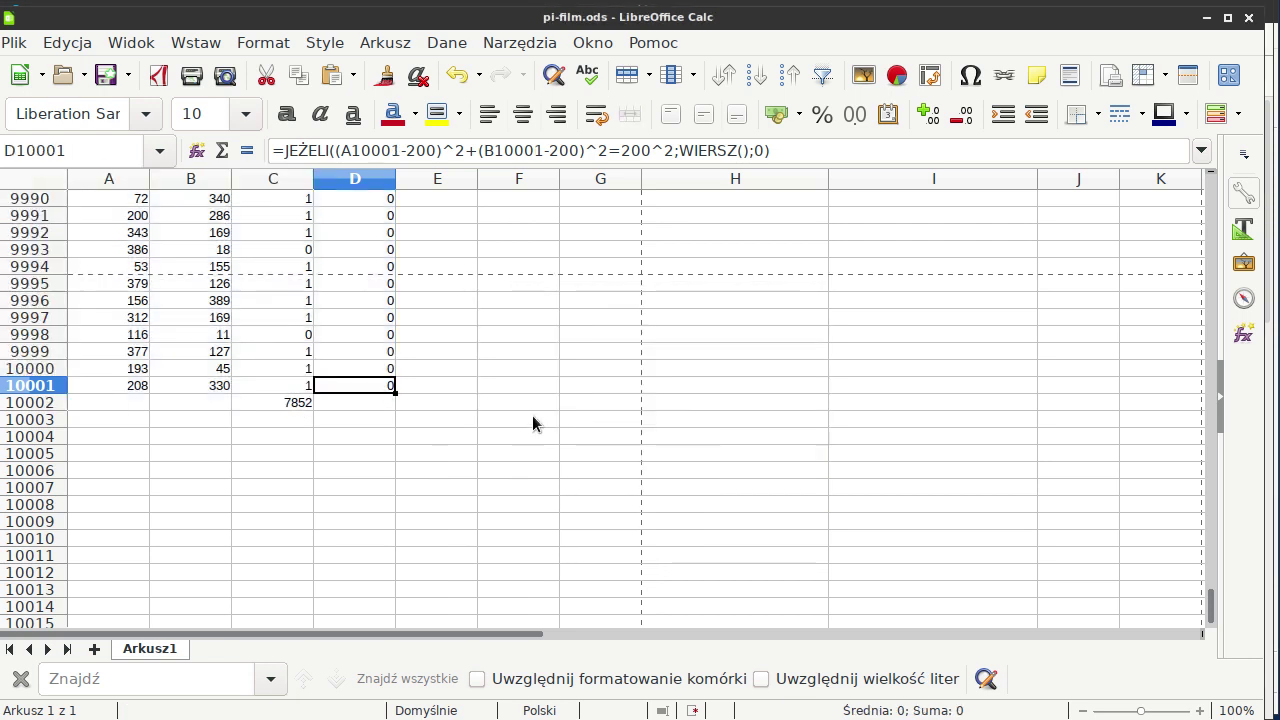
pyautogui.hotkey('shift', 'Home')
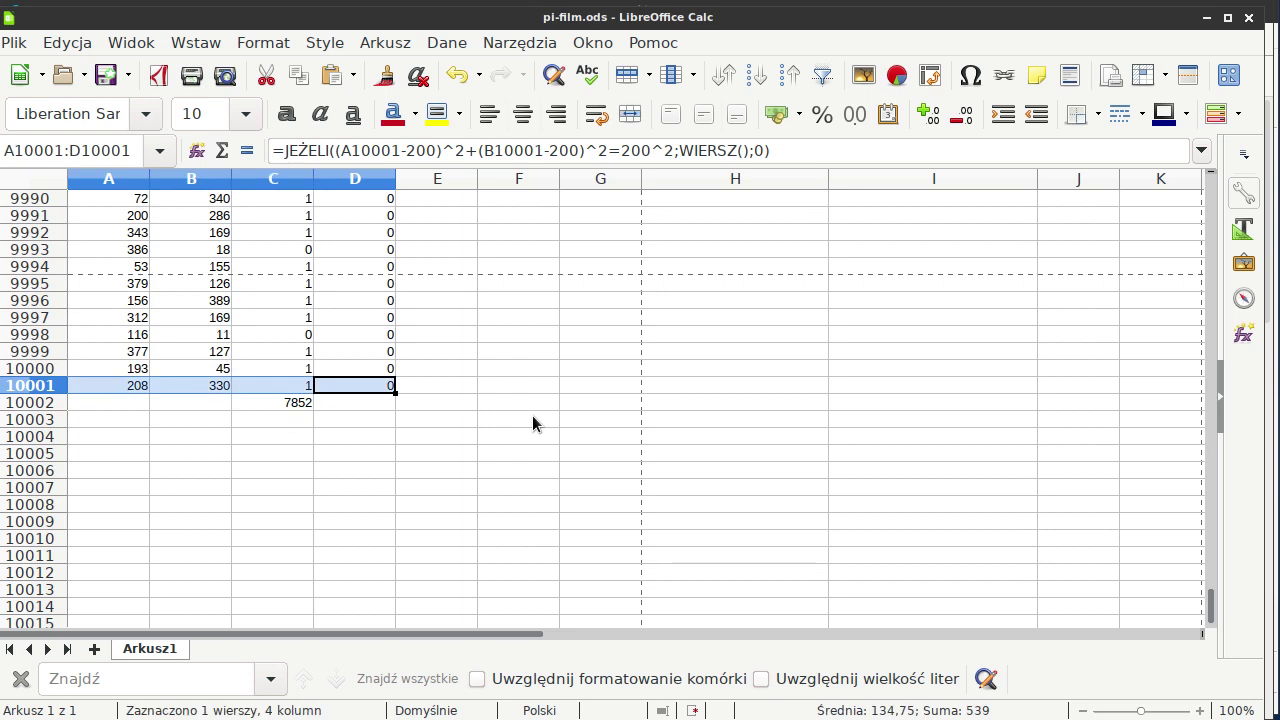
pyautogui.hotkey('ctrl', 'shift', 'Up')
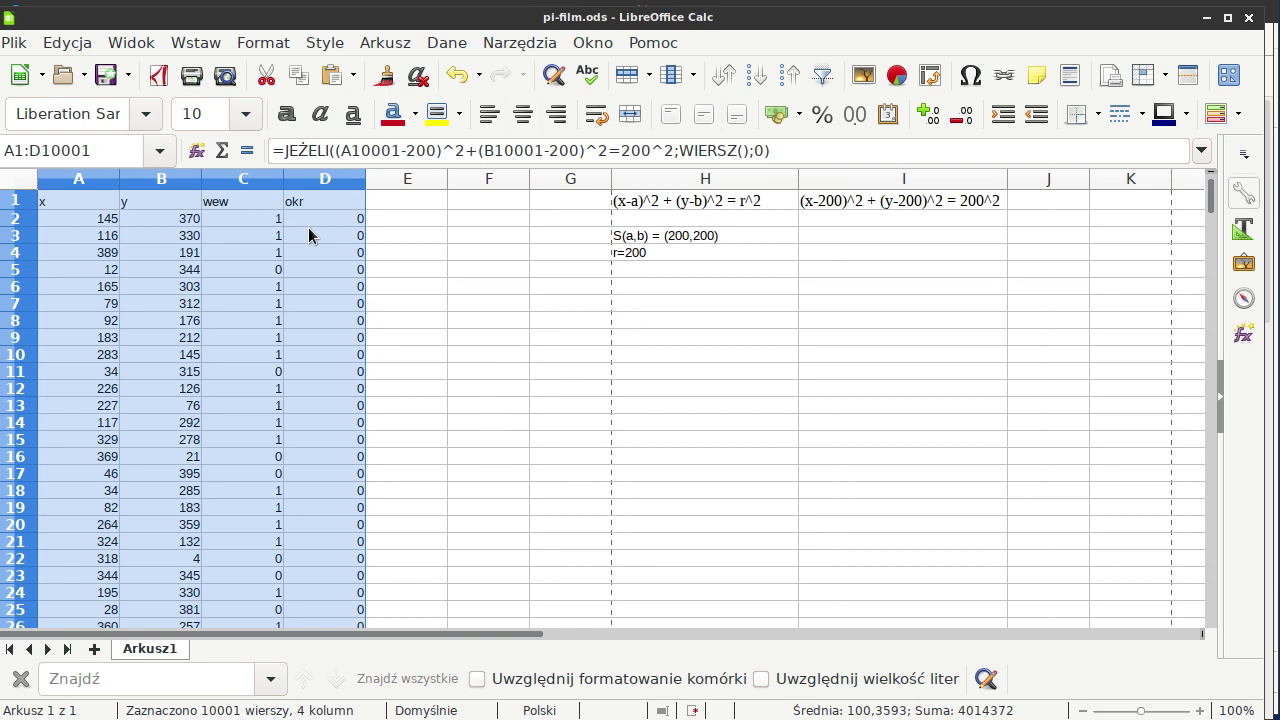
pyautogui.click(446, 43)
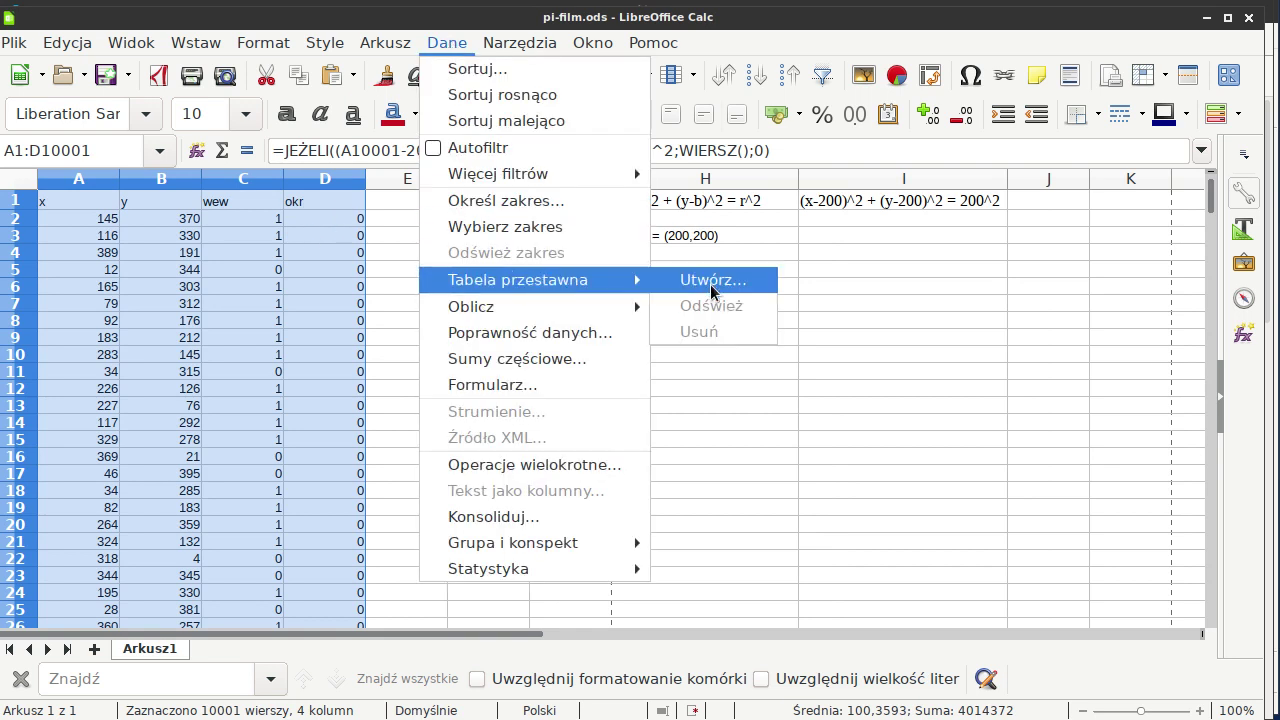
# Start a pivot table from the current selection with okr as the row field.
pyautogui.click(710, 280)
pyautogui.click(771, 462)
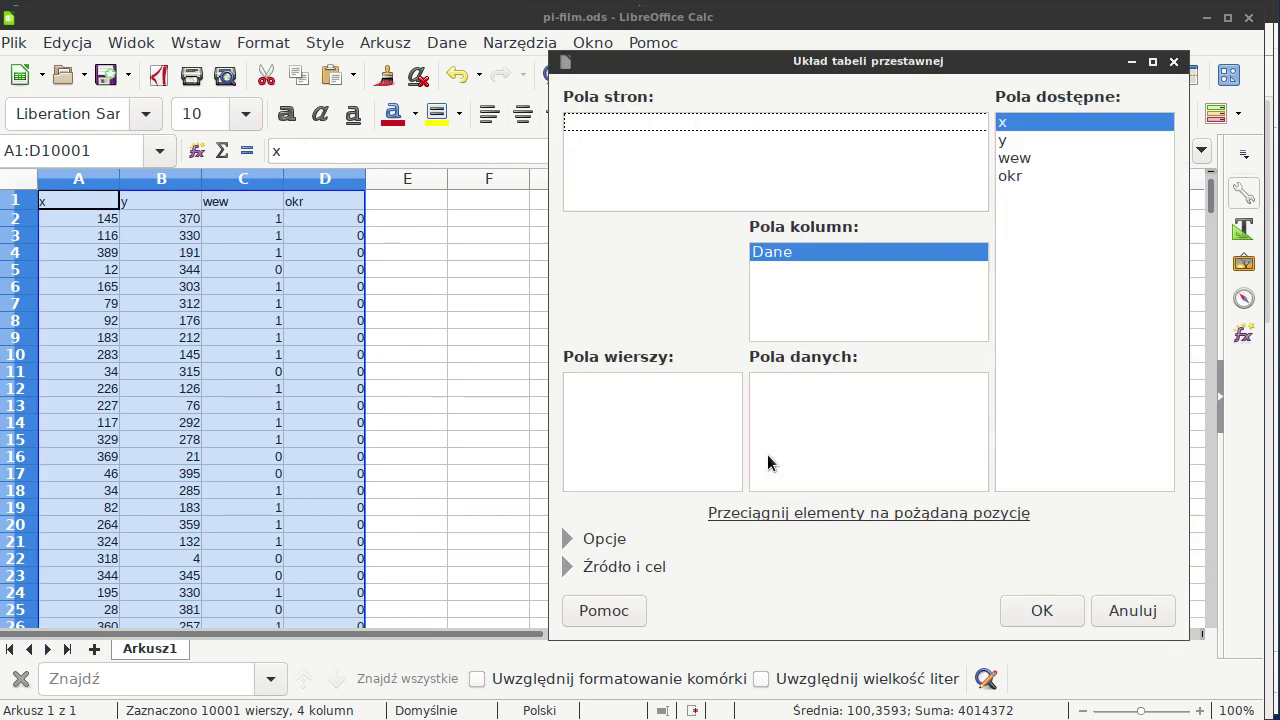
pyautogui.click(1020, 177)
pyautogui.moveTo(1020, 177); pyautogui.dragTo(606, 399)
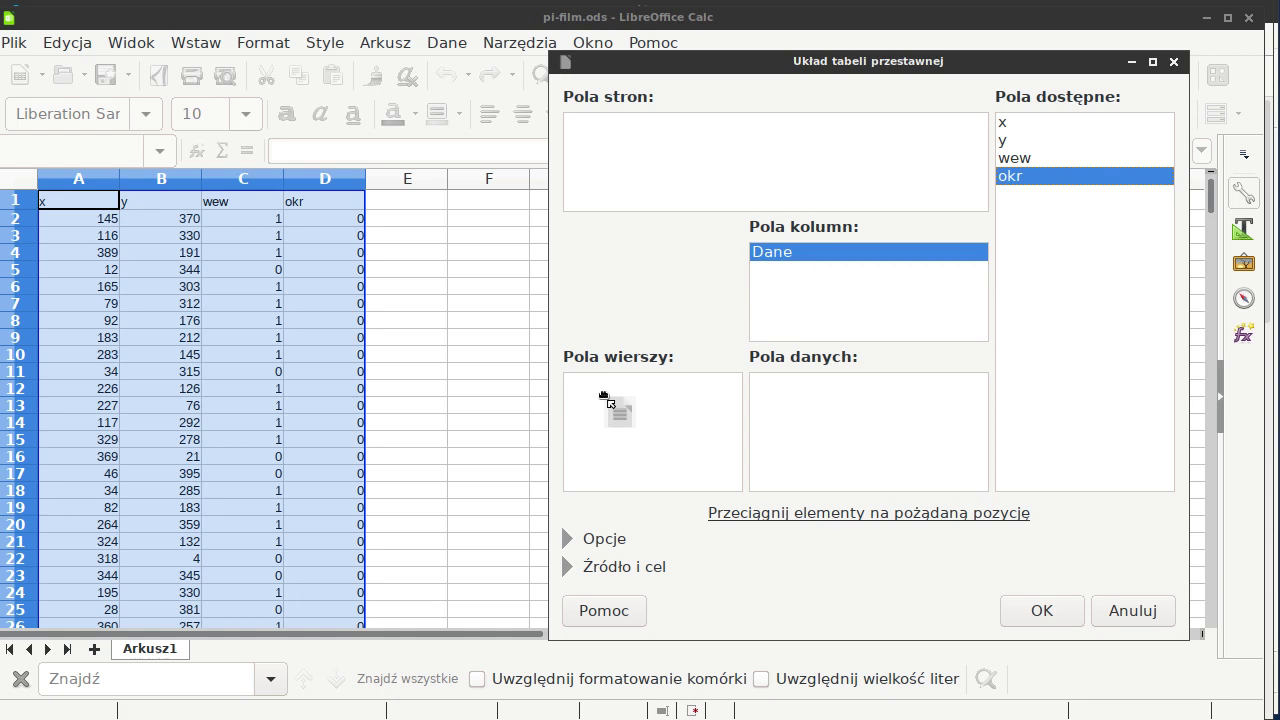
pyautogui.moveTo(606, 399); pyautogui.dragTo(606, 400)
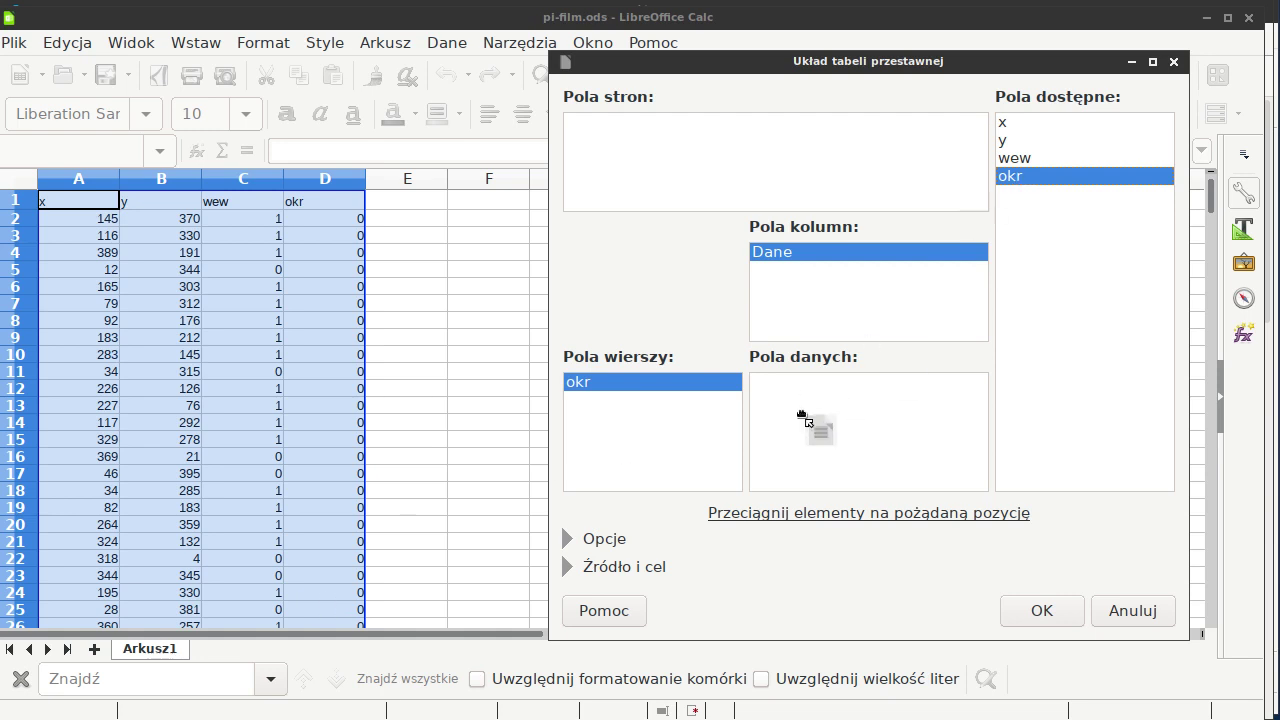
# Add okr as a data field summarised with Zlicz (count) and create the table.
pyautogui.moveTo(1013, 177); pyautogui.dragTo(791, 408)
pyautogui.doubleClick(791, 382)
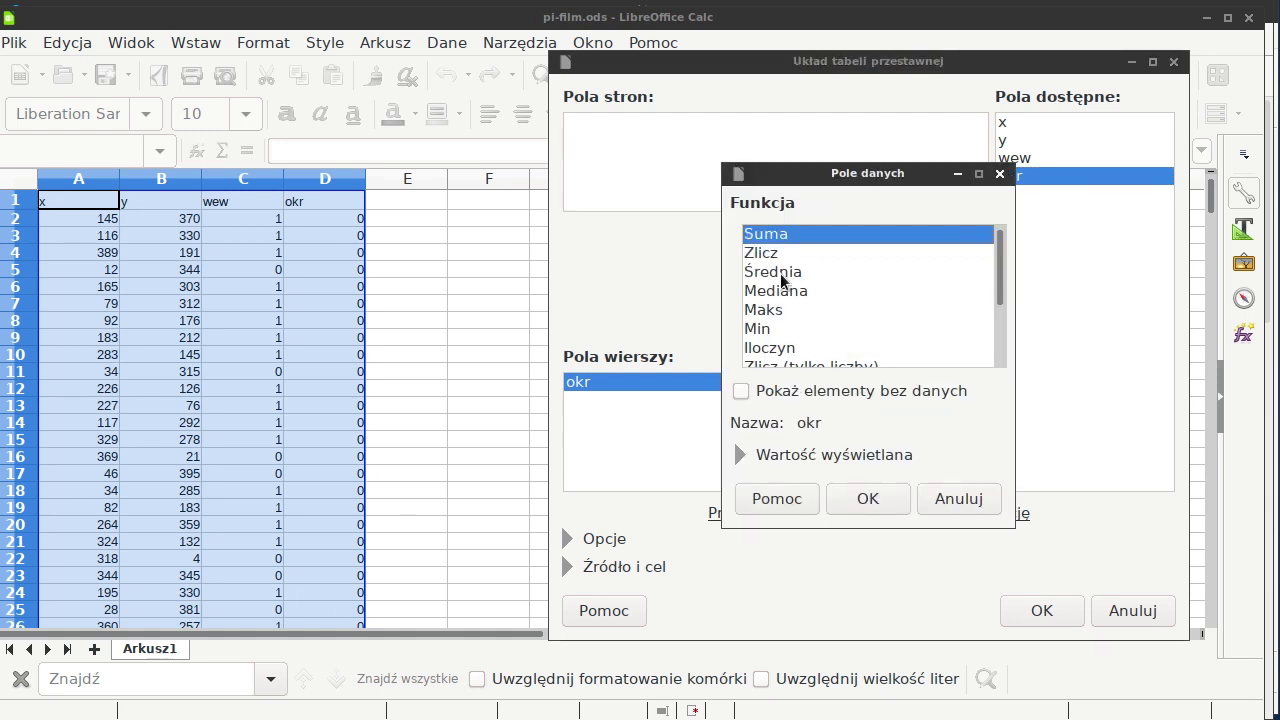
pyautogui.click(785, 253)
pyautogui.click(866, 500)
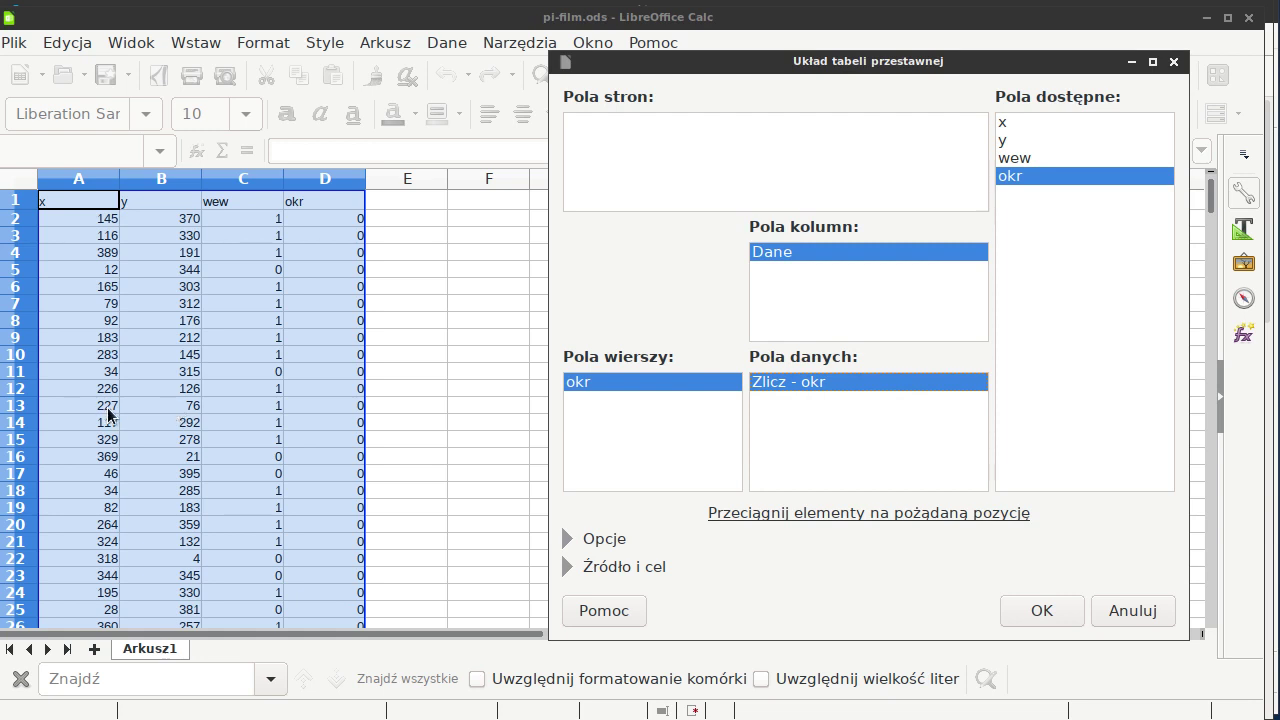
pyautogui.click(1031, 614)
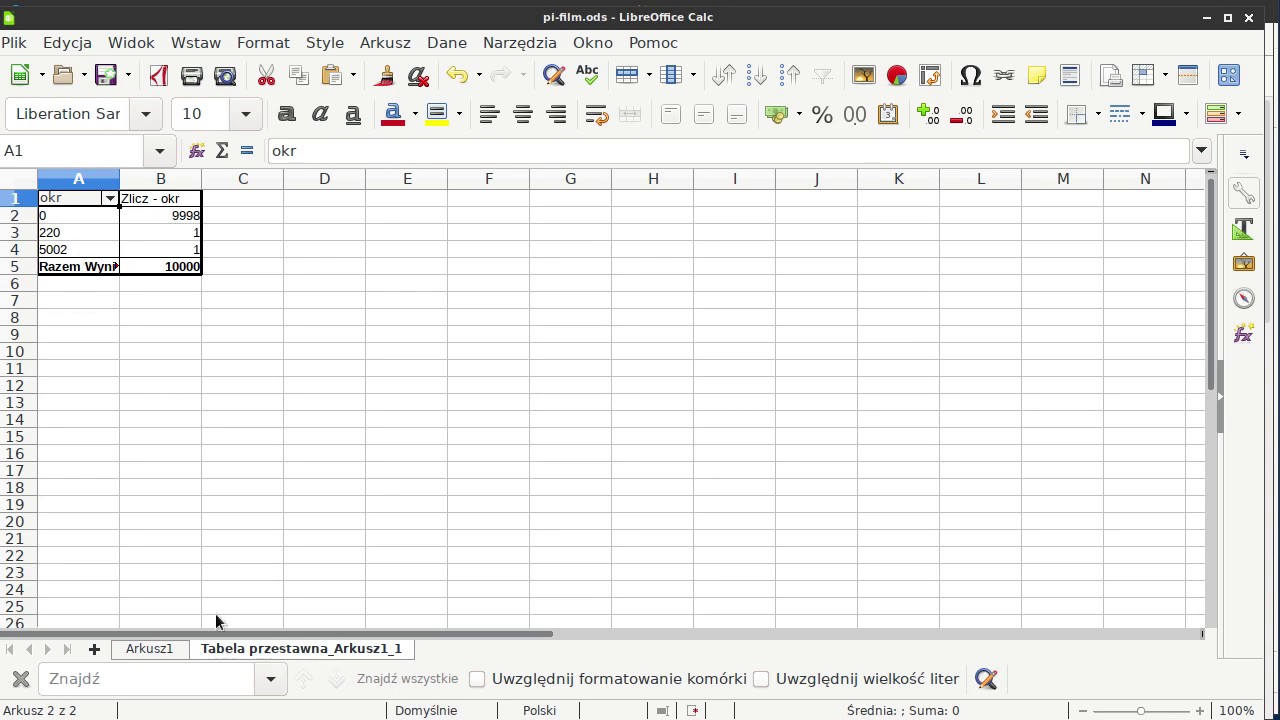
# Go to Arkusz1 and scroll to row 220, where point (256, 8) has okr 220.
pyautogui.click(174, 649)
pyautogui.scroll(-6, 190, 365)
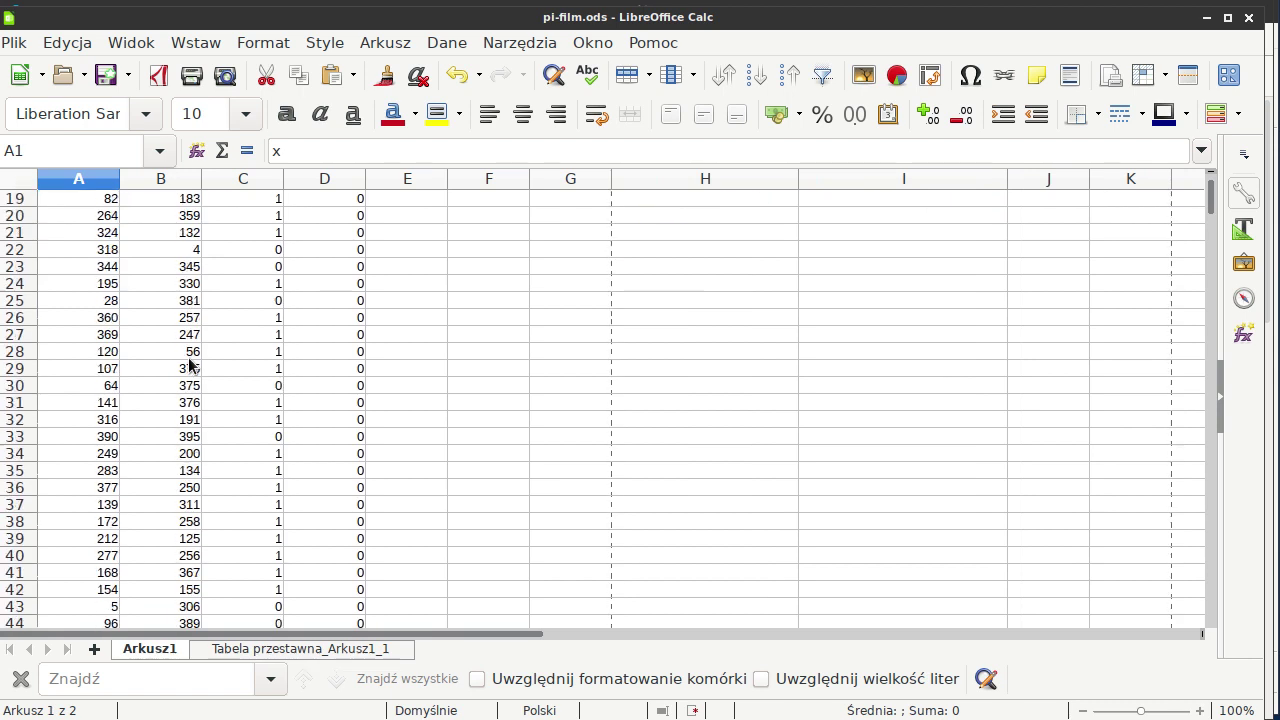
pyautogui.scroll(-7, 188, 368)
pyautogui.scroll(-5, 188, 390)
pyautogui.scroll(-11, 190, 405)
pyautogui.scroll(-4, 185, 410)
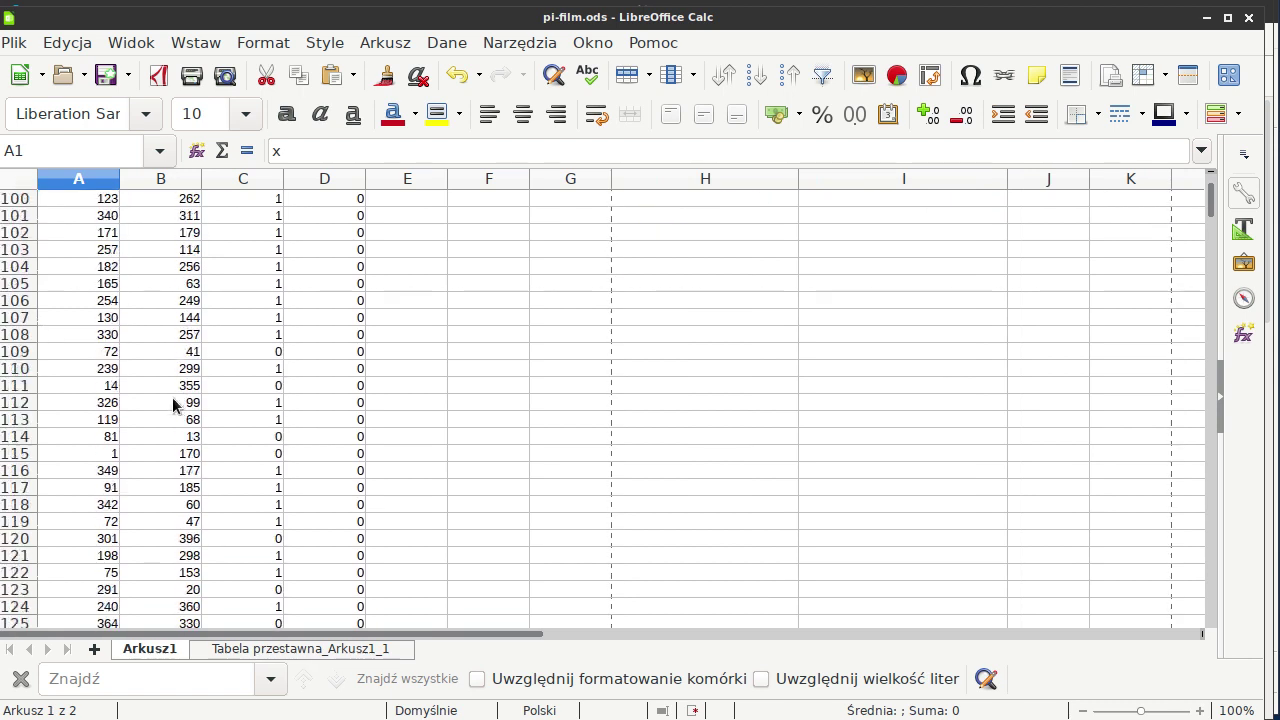
pyautogui.scroll(-4, 170, 395)
pyautogui.scroll(-8, 160, 385)
pyautogui.scroll(-8, 156, 390)
pyautogui.scroll(-8, 155, 405)
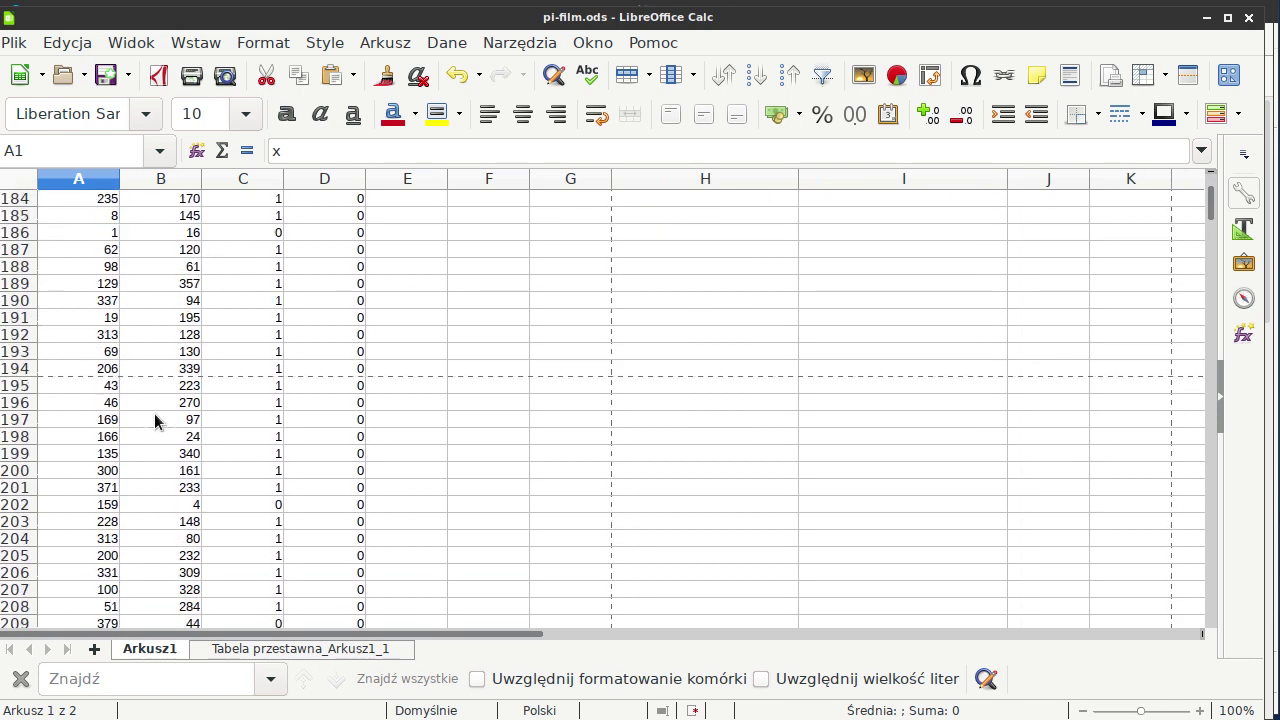
pyautogui.scroll(-6, 150, 418)
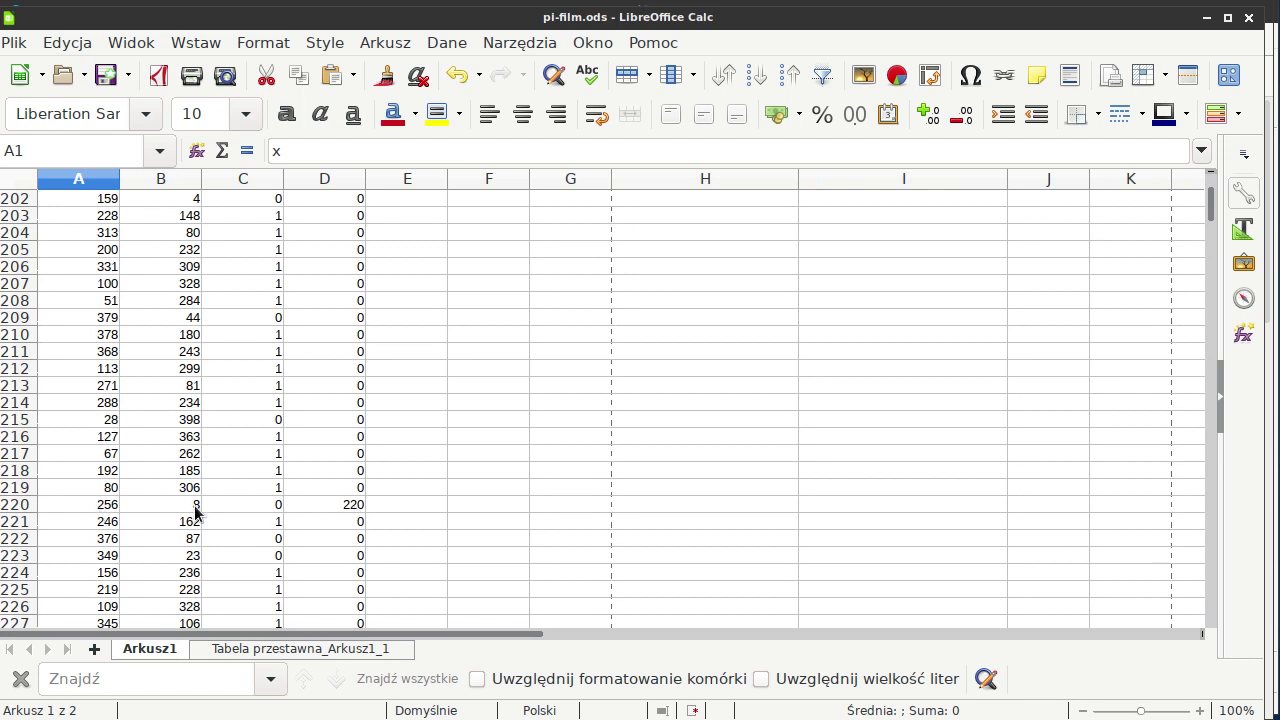
# In Firefox, highlight the (200,400) answer point and scroll down toward Zadanie 4.2.
pyautogui.hotkey('alt', 'Tab')
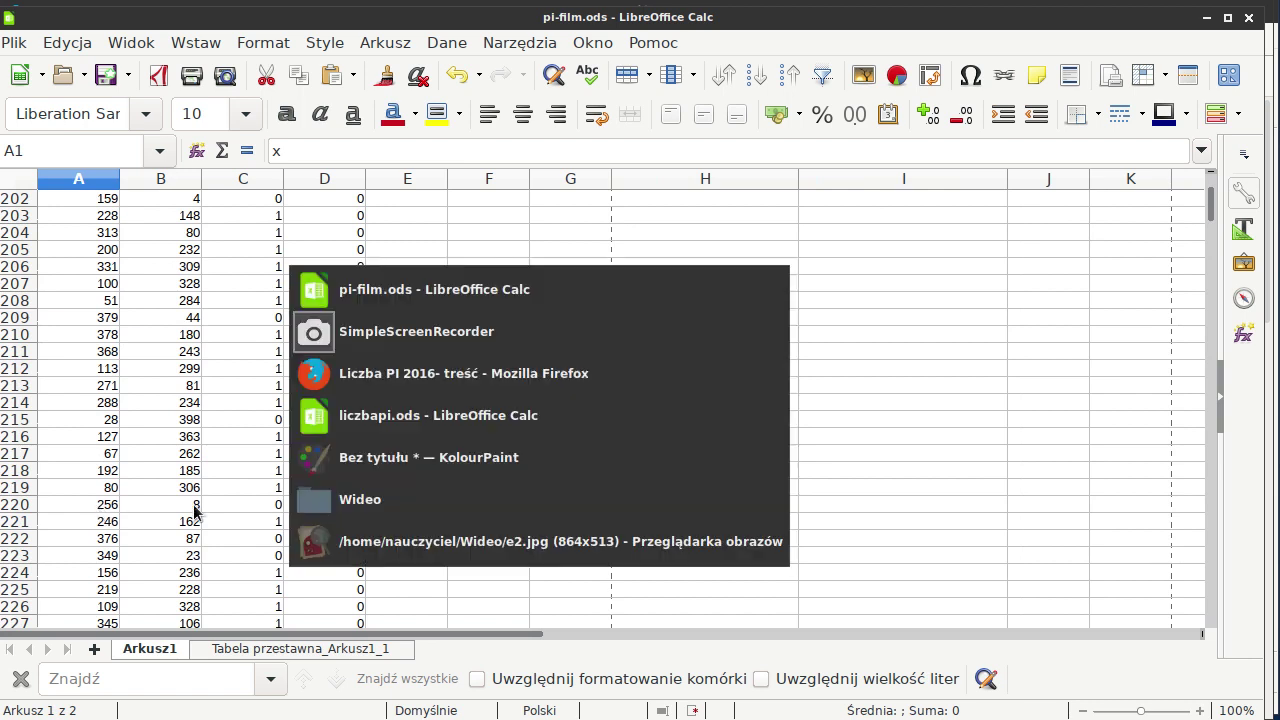
pyautogui.hotkey('alt', 'Tab')
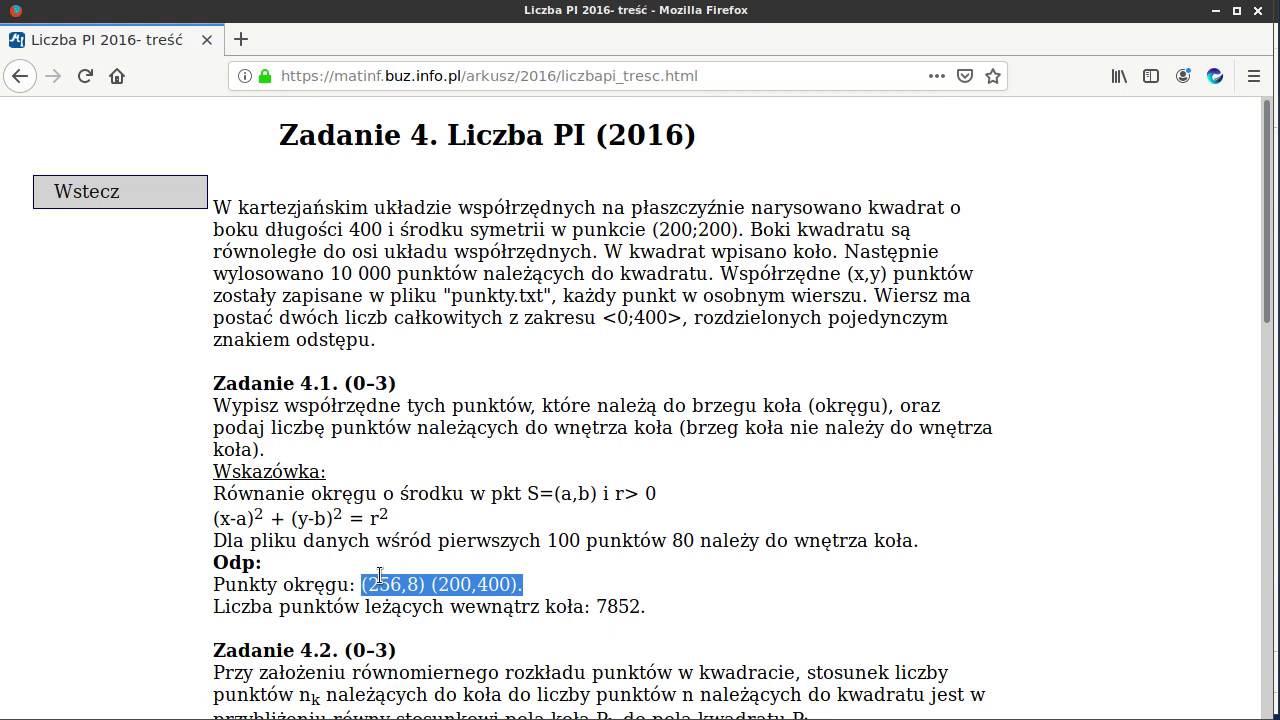
pyautogui.click(423, 585)
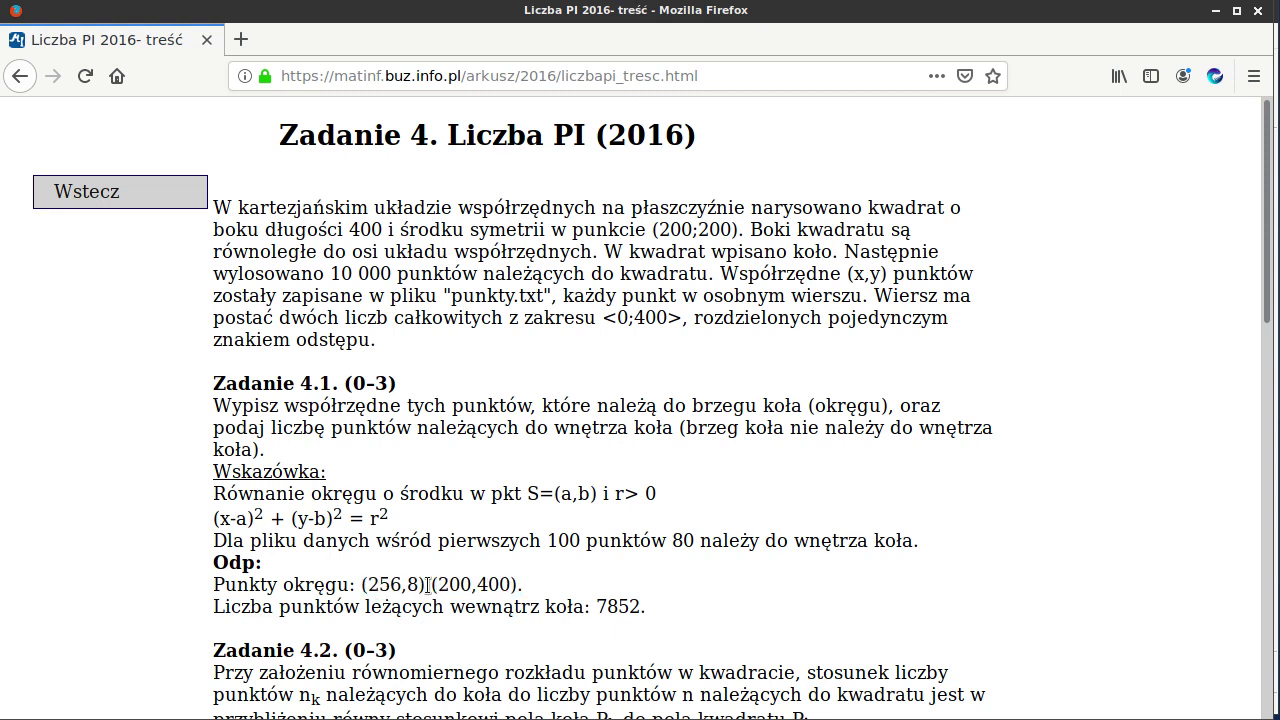
pyautogui.moveTo(431, 585); pyautogui.dragTo(531, 587)
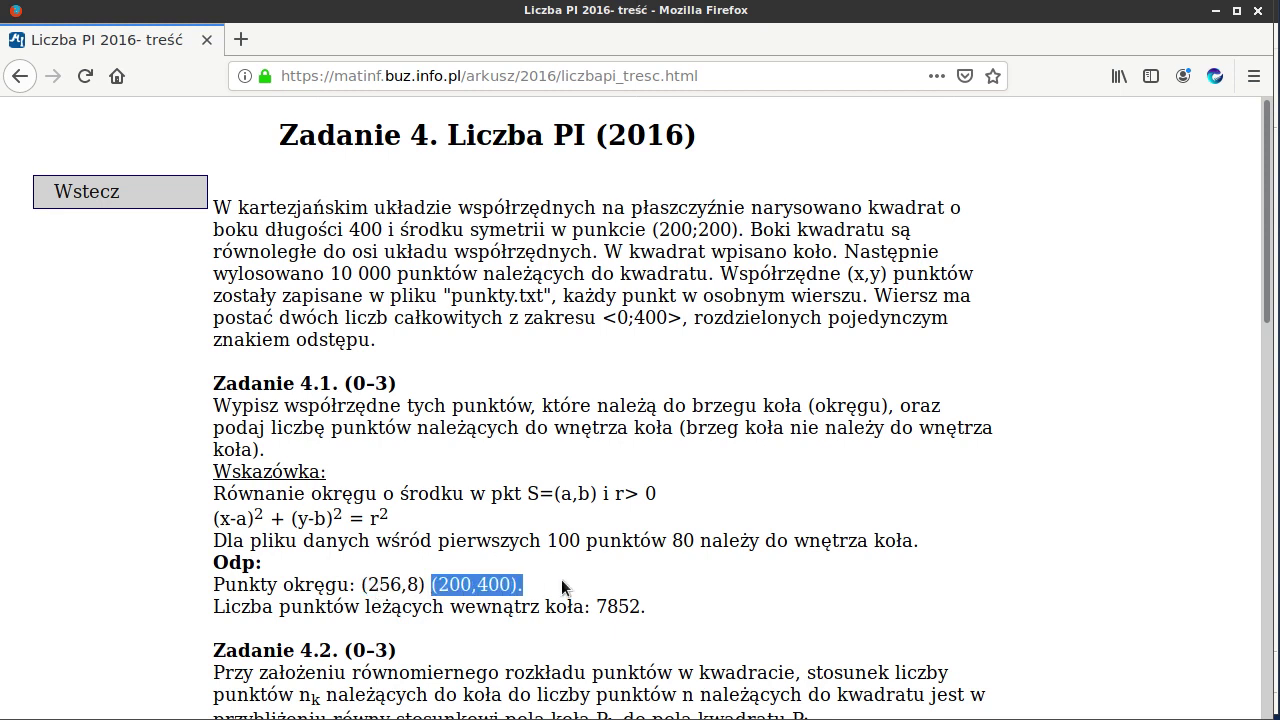
pyautogui.scroll(-6, 798, 605)
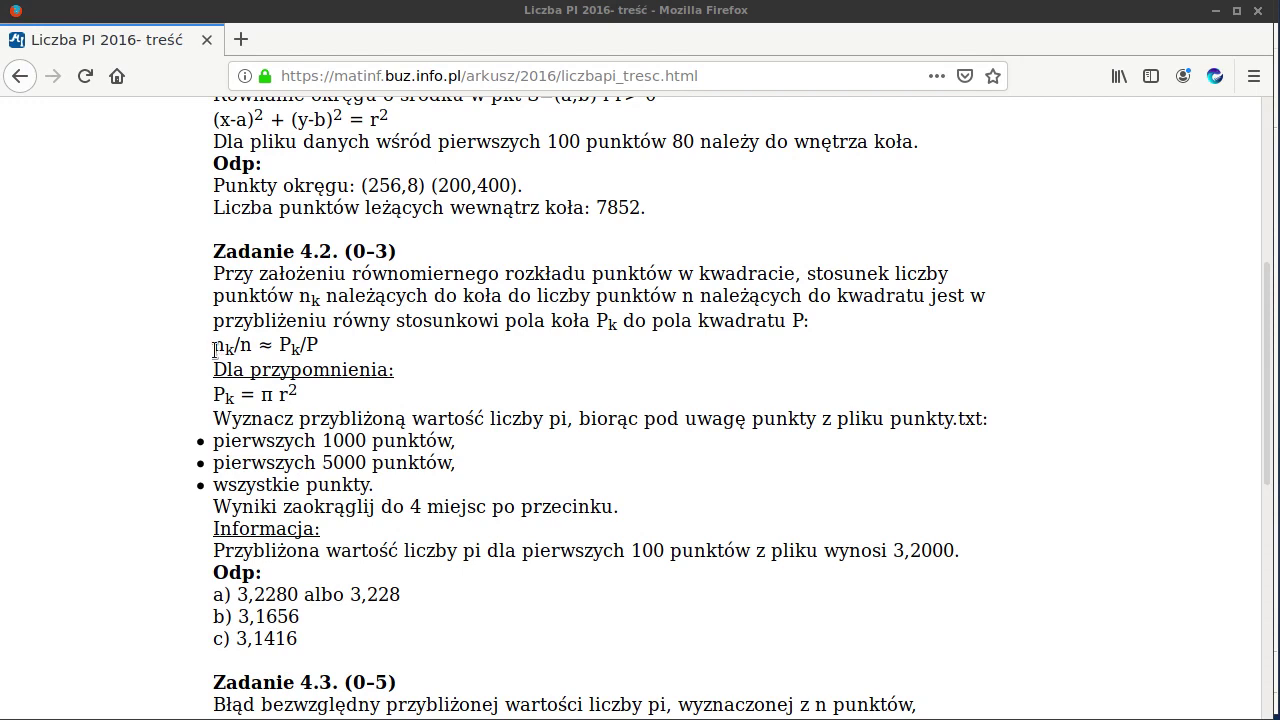
pyautogui.moveTo(214, 350); pyautogui.dragTo(229, 349)
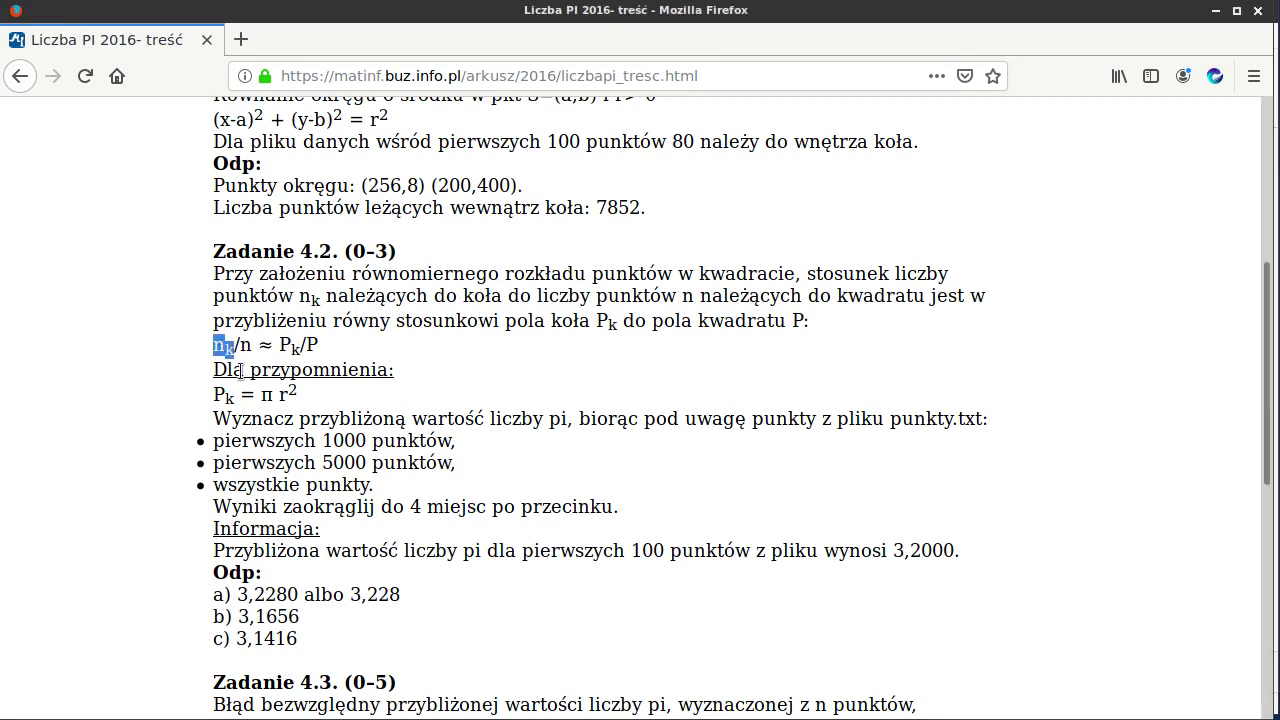
pyautogui.click(240, 345)
pyautogui.moveTo(240, 345); pyautogui.dragTo(252, 345)
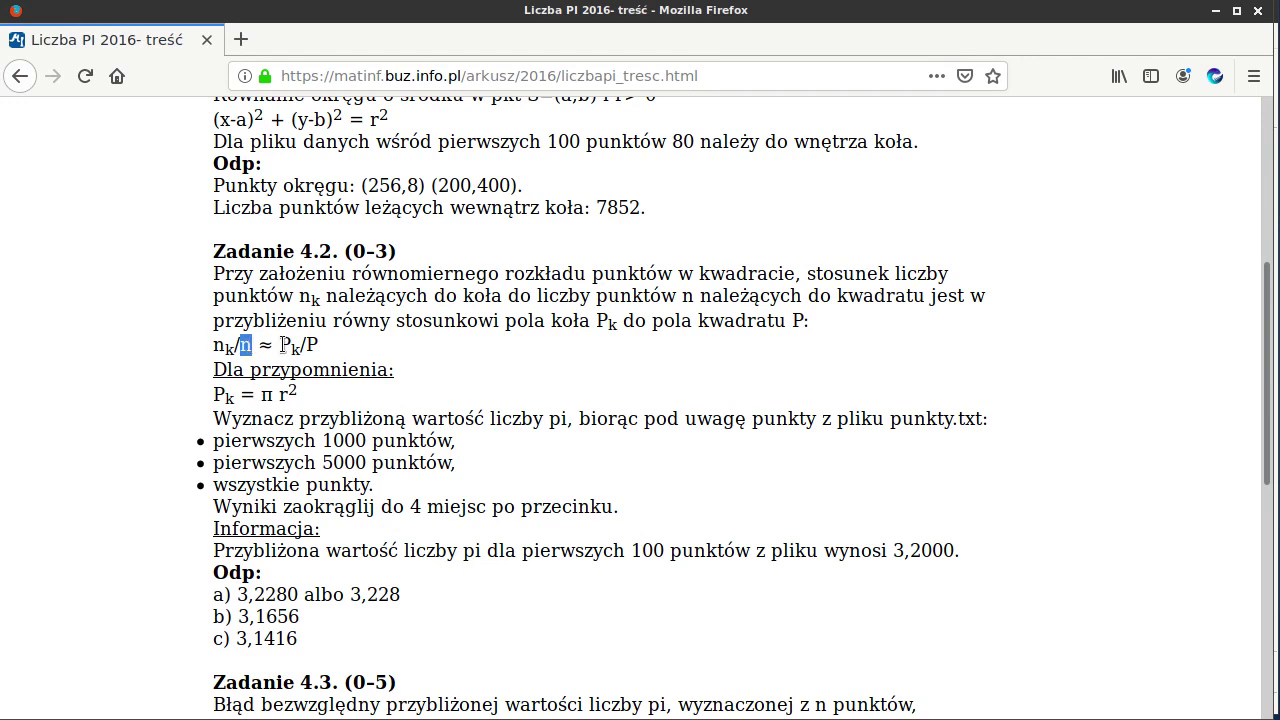
pyautogui.moveTo(280, 345)
pyautogui.mouseDown()
pyautogui.moveTo(318, 345)
pyautogui.moveTo(284, 350)
pyautogui.mouseUp()
pyautogui.moveTo(237, 345); pyautogui.dragTo(217, 348)
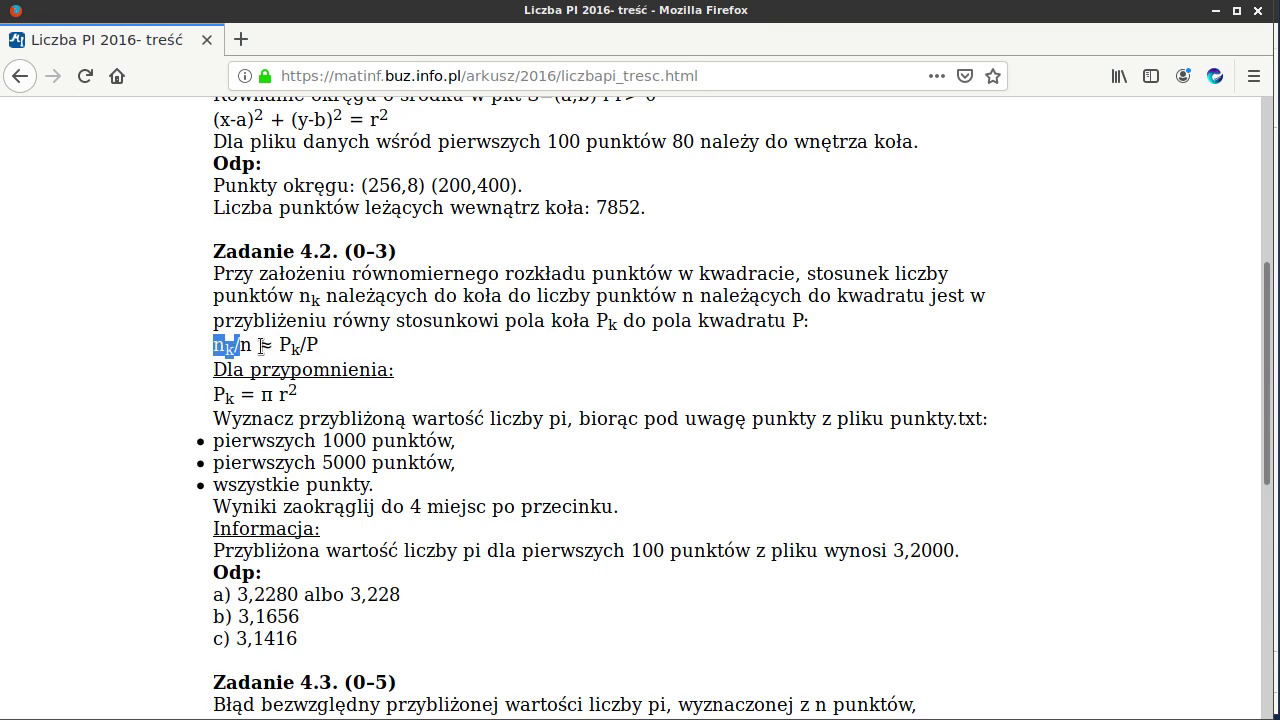
pyautogui.click(277, 343)
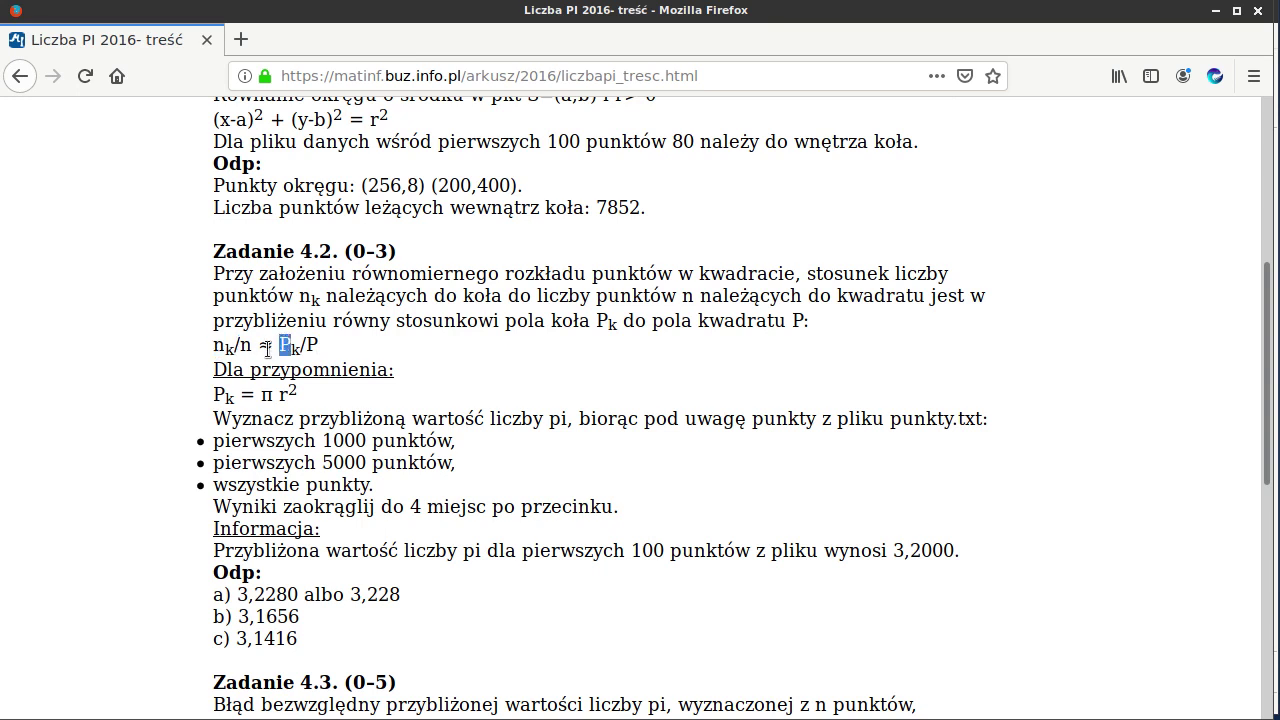
pyautogui.doubleClick(266, 346)
pyautogui.moveTo(279, 345); pyautogui.dragTo(303, 343)
pyautogui.moveTo(235, 399)
pyautogui.mouseDown()
pyautogui.moveTo(222, 398)
pyautogui.moveTo(290, 393)
pyautogui.mouseUp()
pyautogui.moveTo(274, 397); pyautogui.dragTo(259, 398)
pyautogui.click(257, 414)
# Return to pi-film.ods in Calc and select E2, the first na_okr cell.
pyautogui.hotkey('alt', 'Tab')
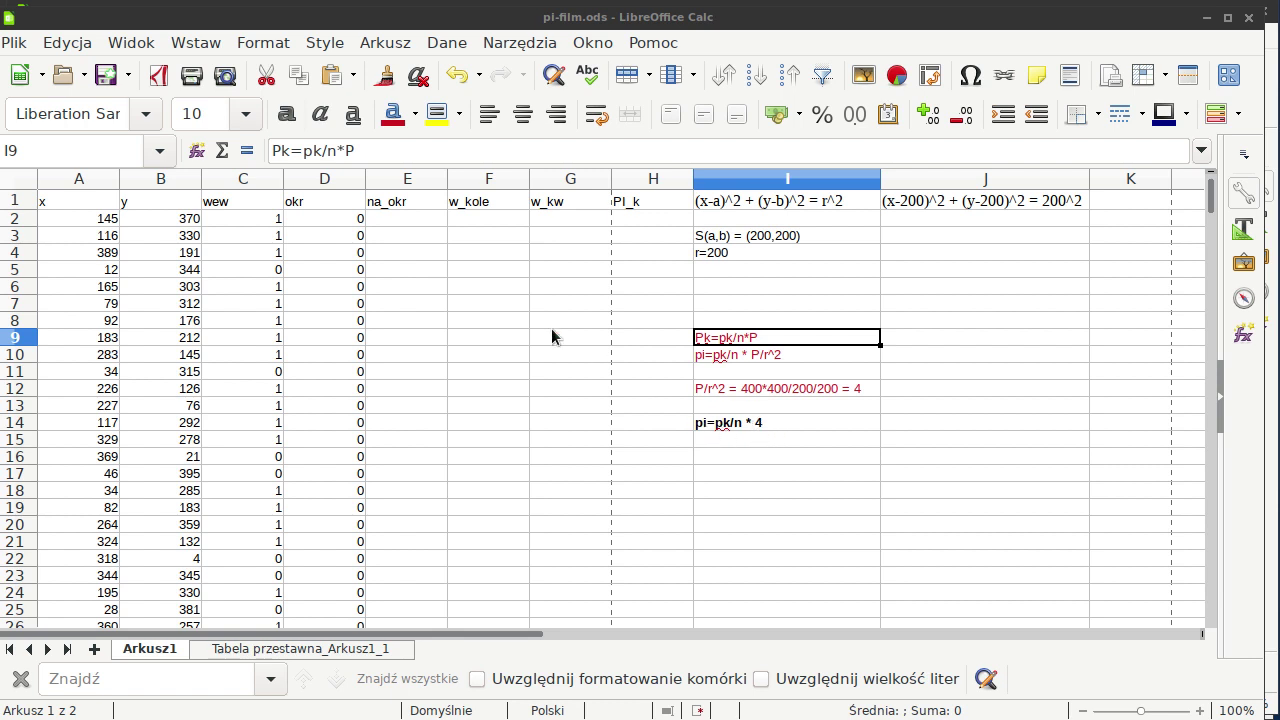
pyautogui.click(405, 219)
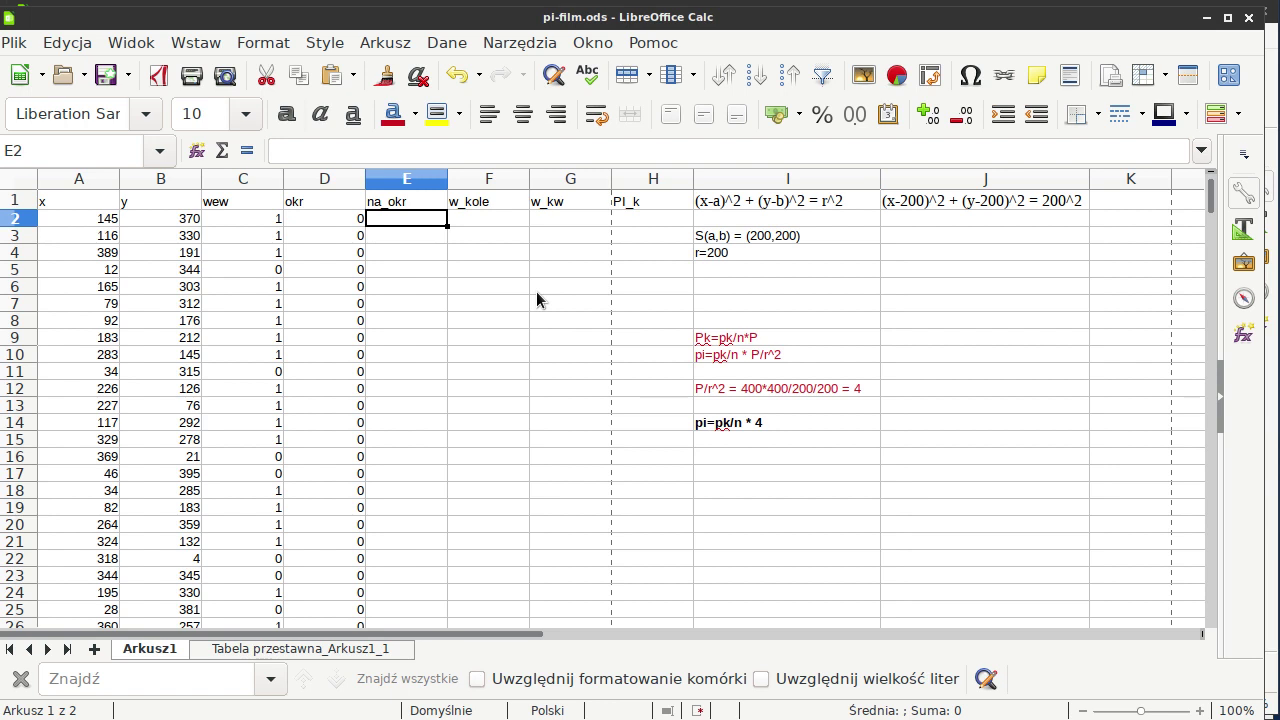
# Inspect the okr formulas in column D, then return to cell E2.
pyautogui.press('Up')
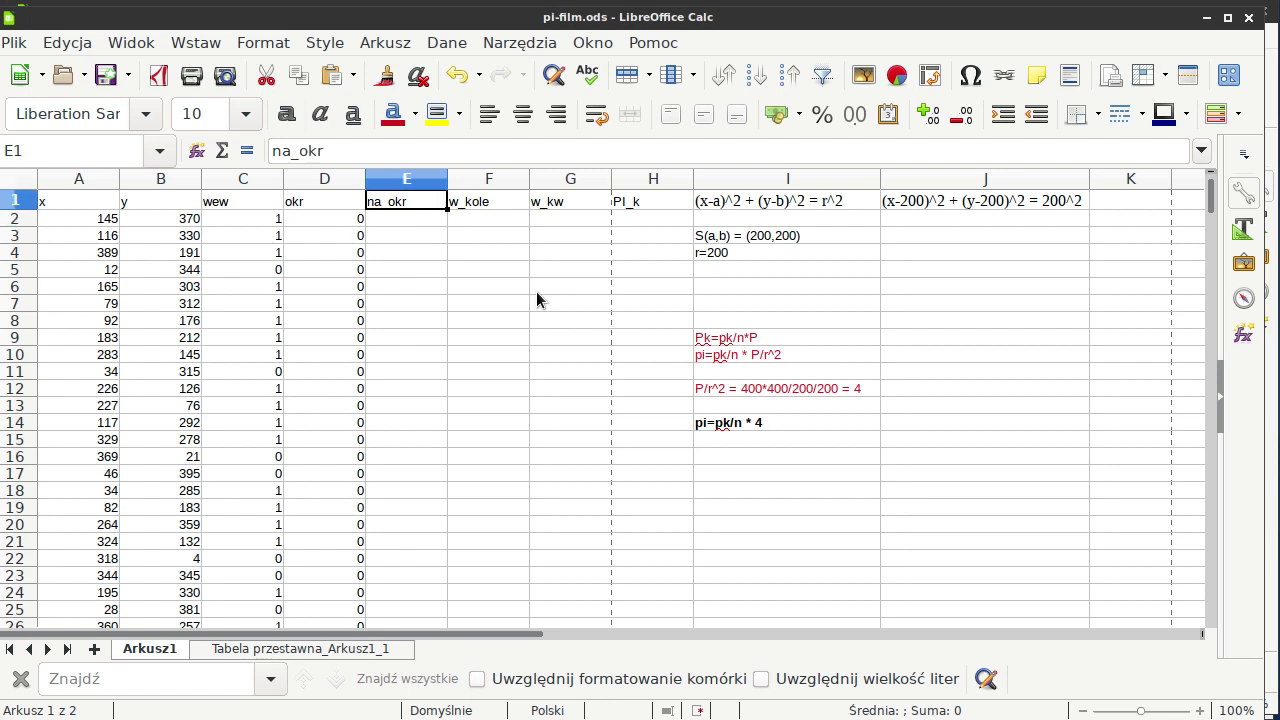
pyautogui.press('Down')
pyautogui.press('Left')
pyautogui.press('Down')
pyautogui.press('Down')
pyautogui.press('Down')
pyautogui.press('Down')
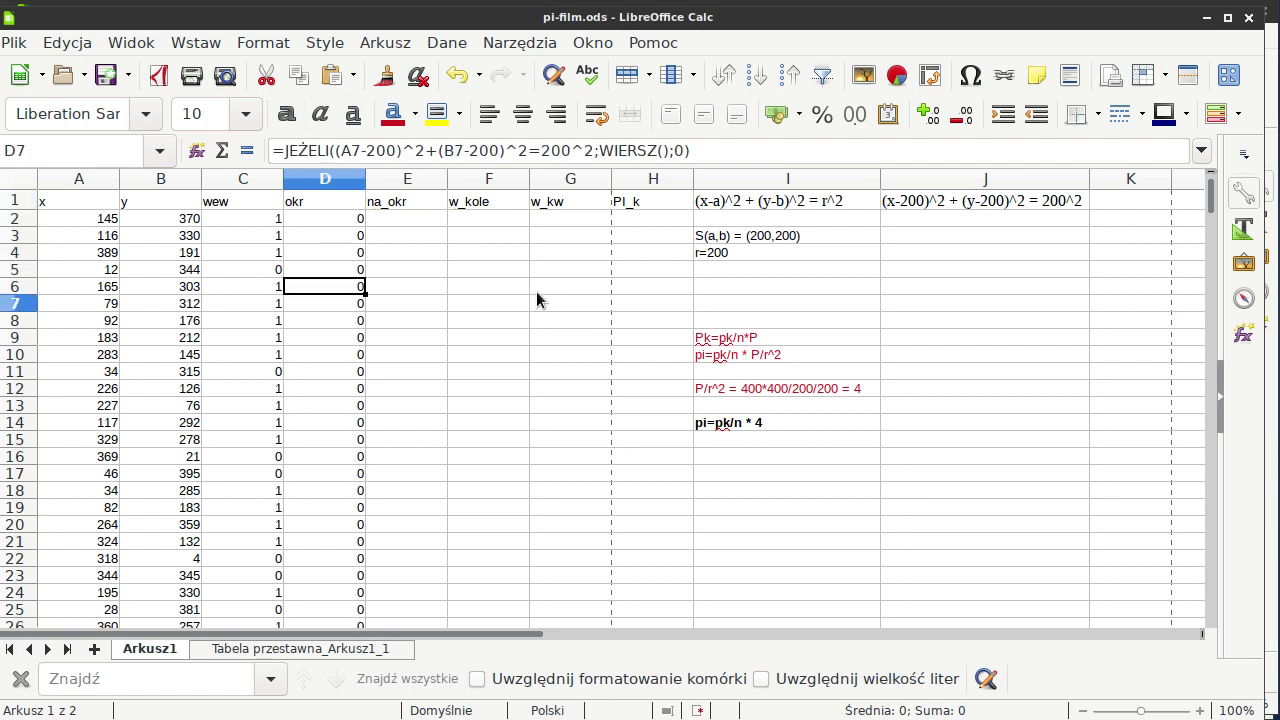
pyautogui.press('Down')
pyautogui.press('Up')
pyautogui.press('Up')
pyautogui.press('Up')
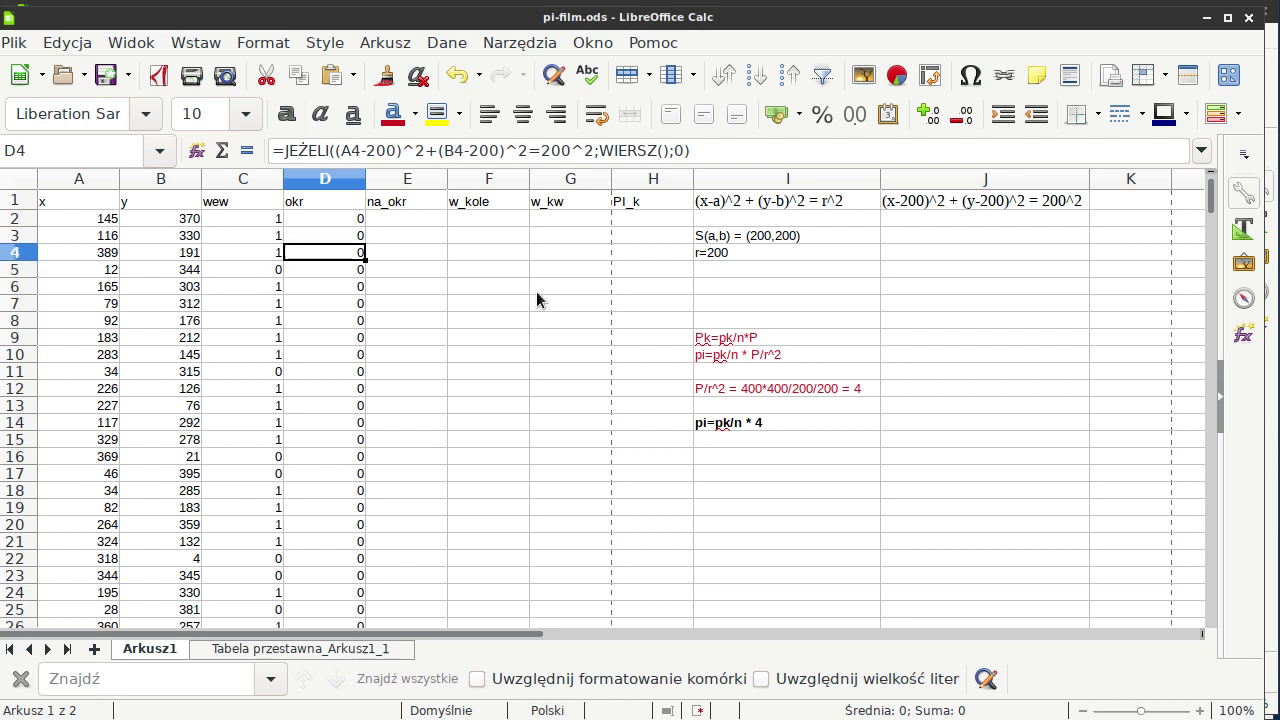
pyautogui.press('Down')
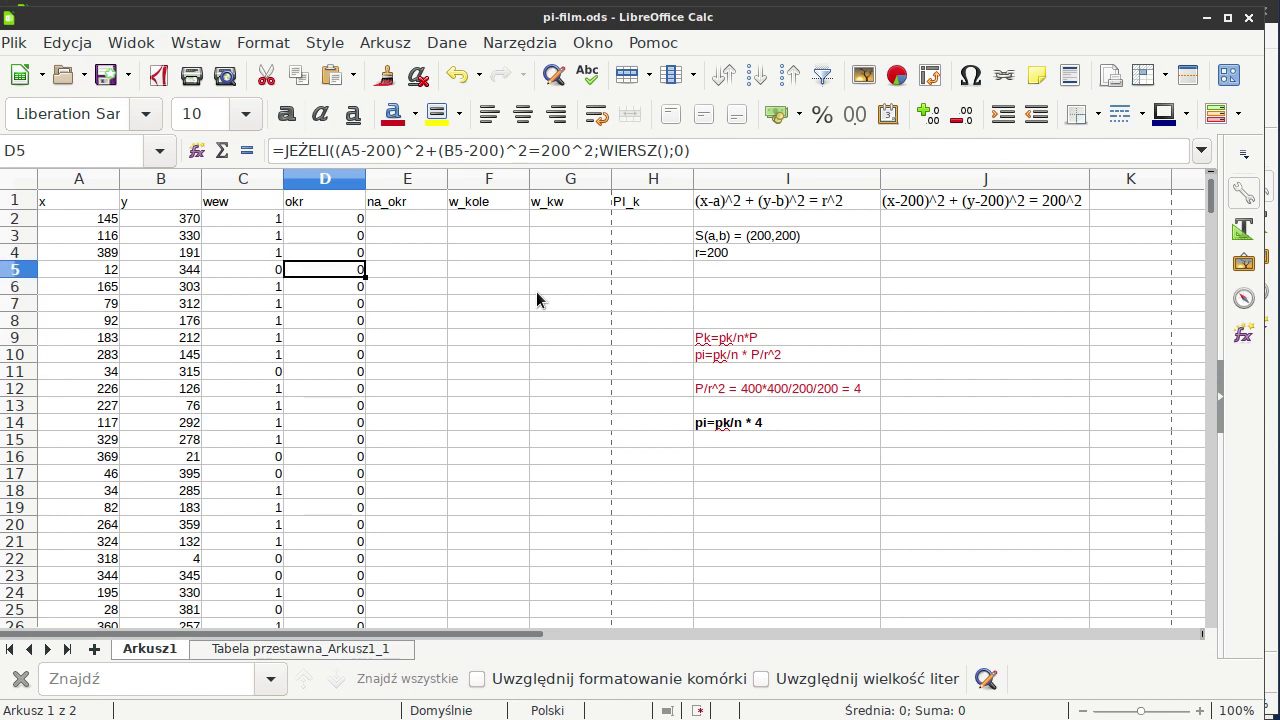
pyautogui.press('Right')
pyautogui.press('Up')
pyautogui.press('Up')
pyautogui.press('Up')
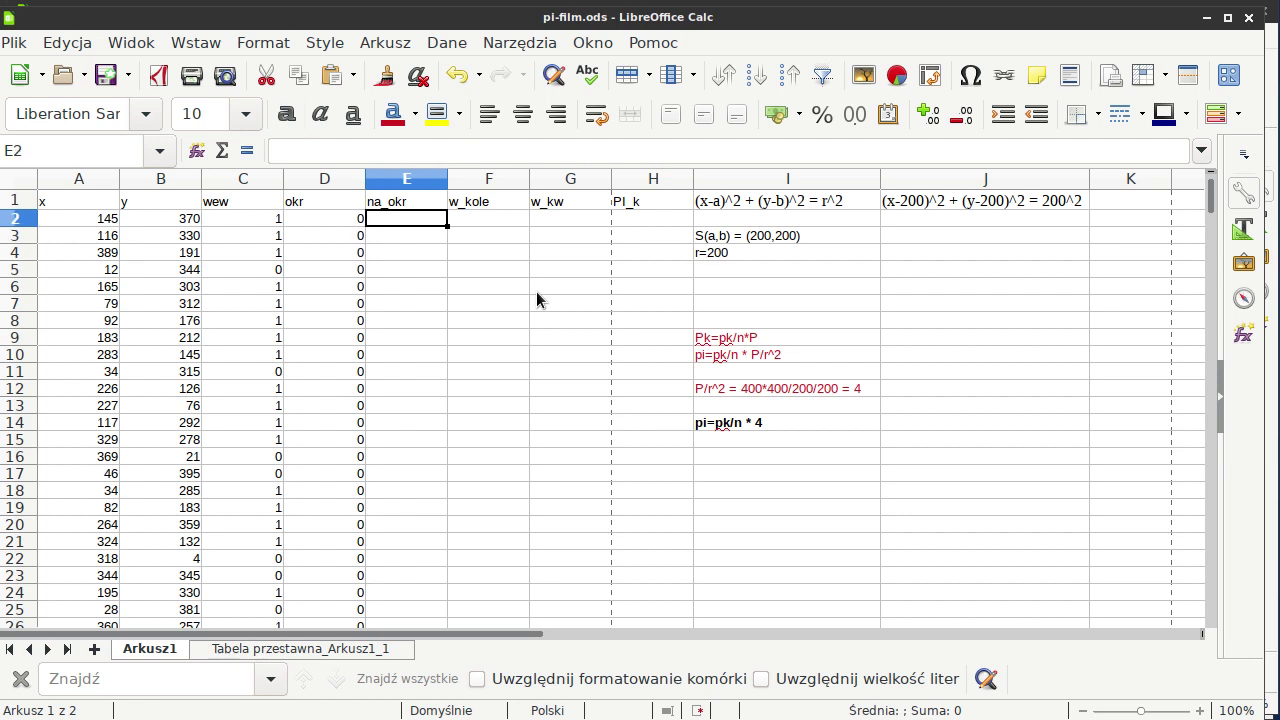
# Enter =JEŻELI(D2>0;1;0) in E2 and fill it down to E10001.
pyautogui.write('=')
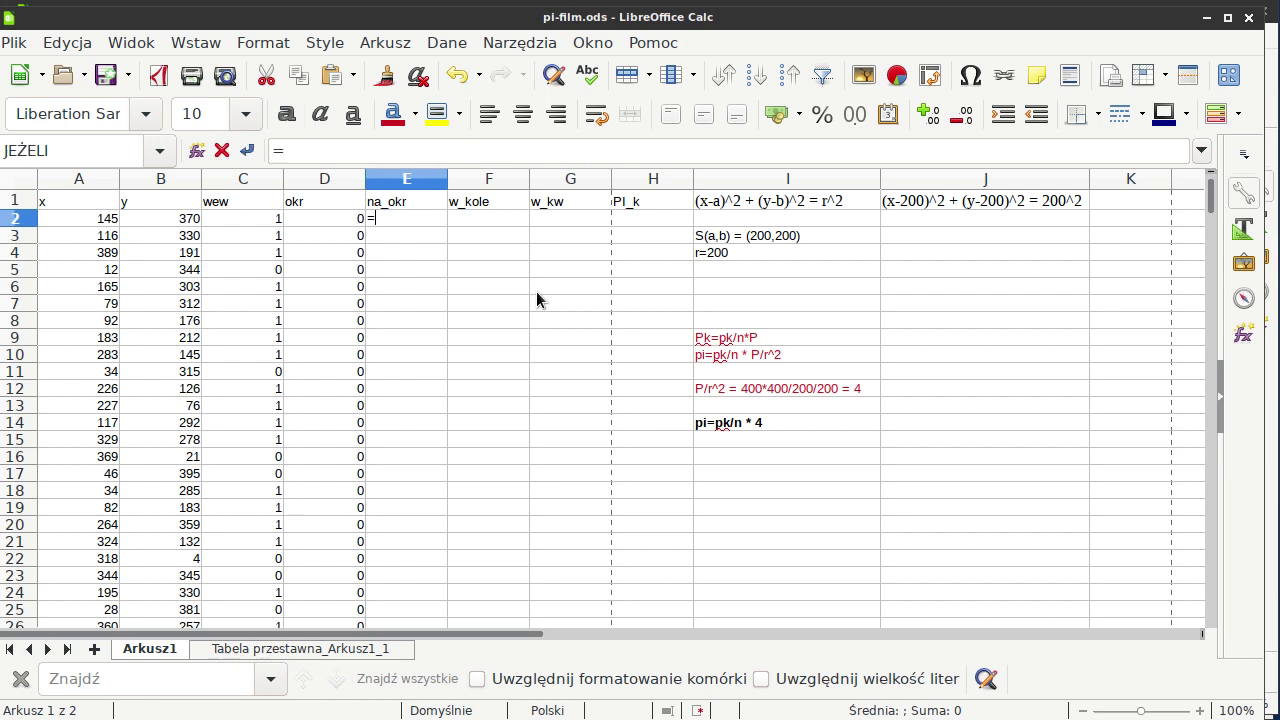
pyautogui.write('jeżeli')
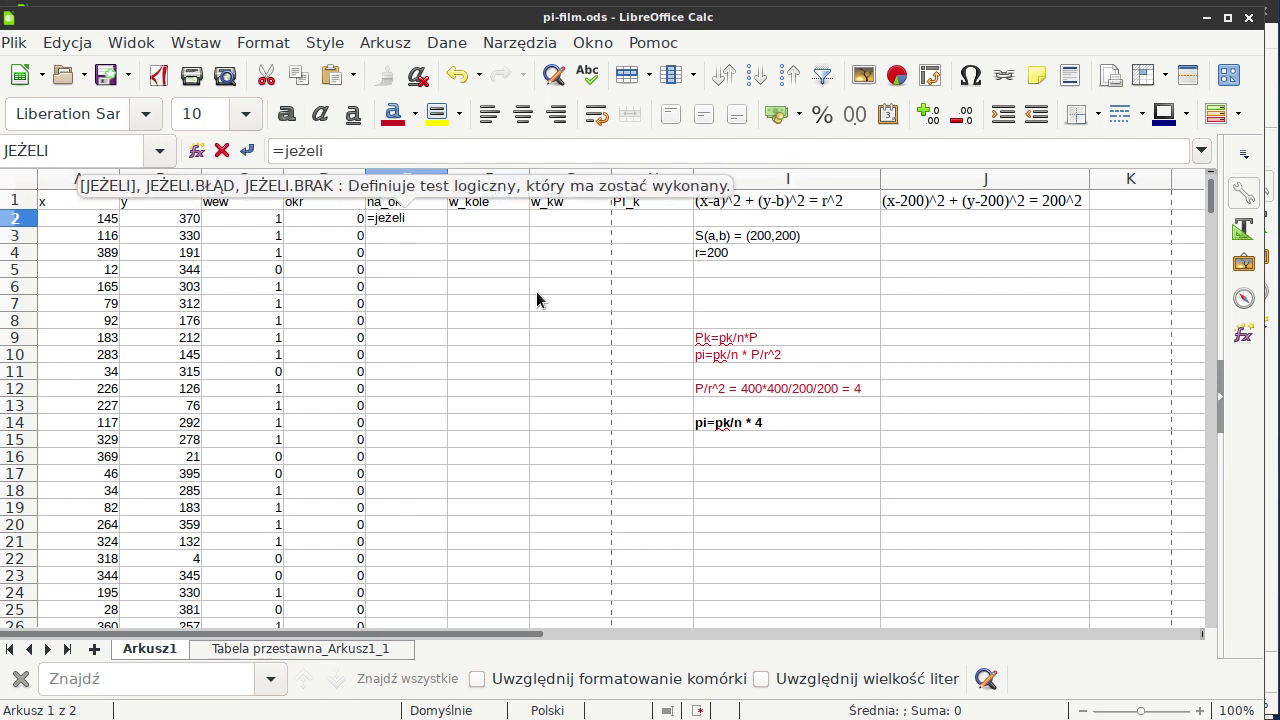
pyautogui.write('(')
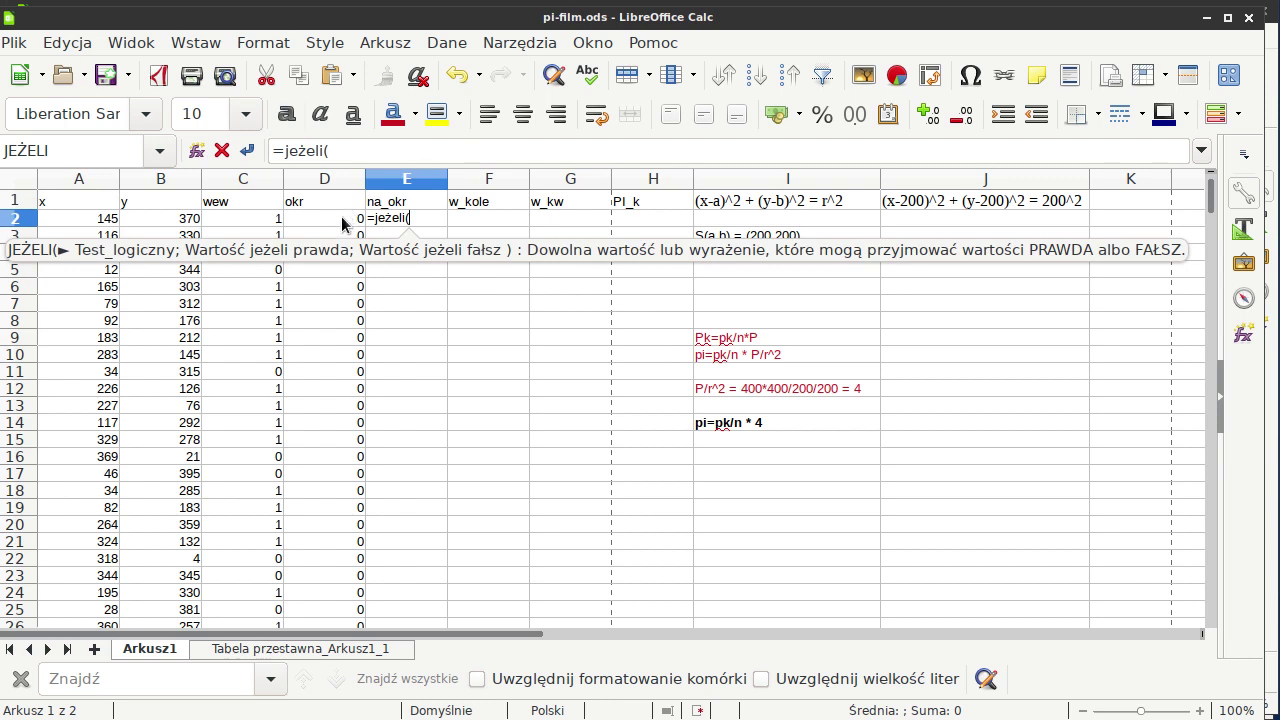
pyautogui.click(340, 219)
pyautogui.write('>0')
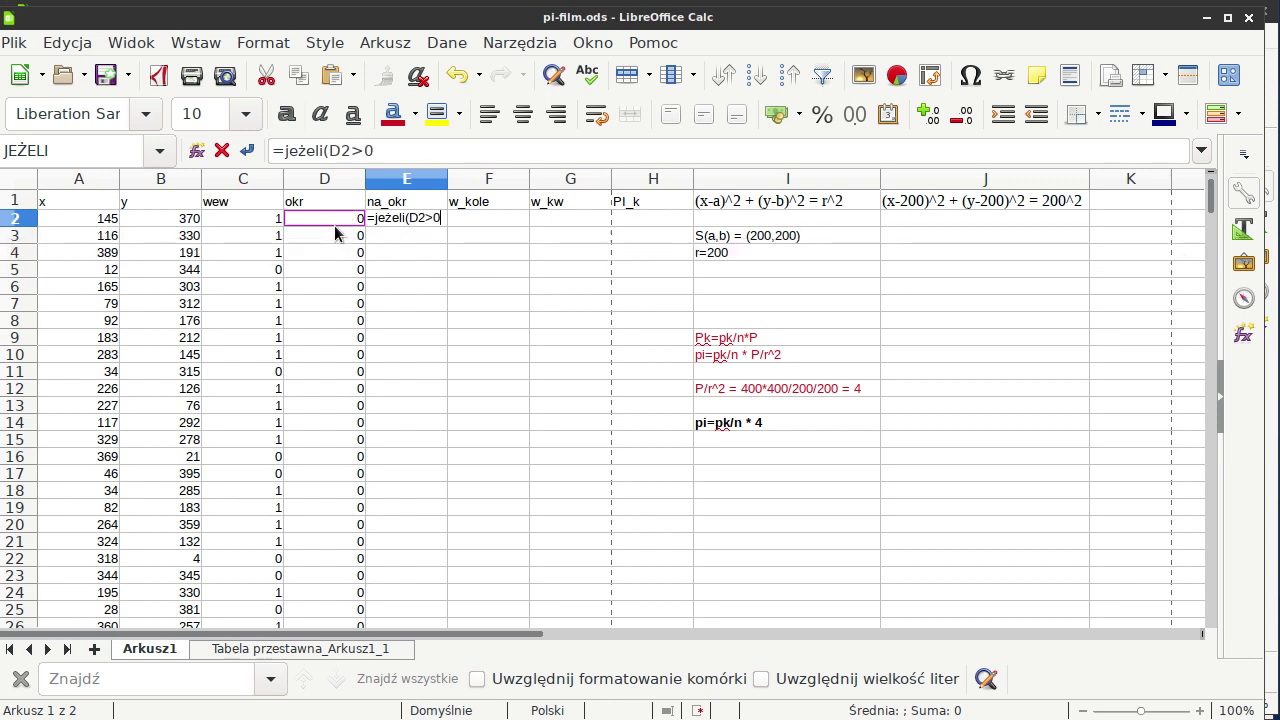
pyautogui.write(';1;')
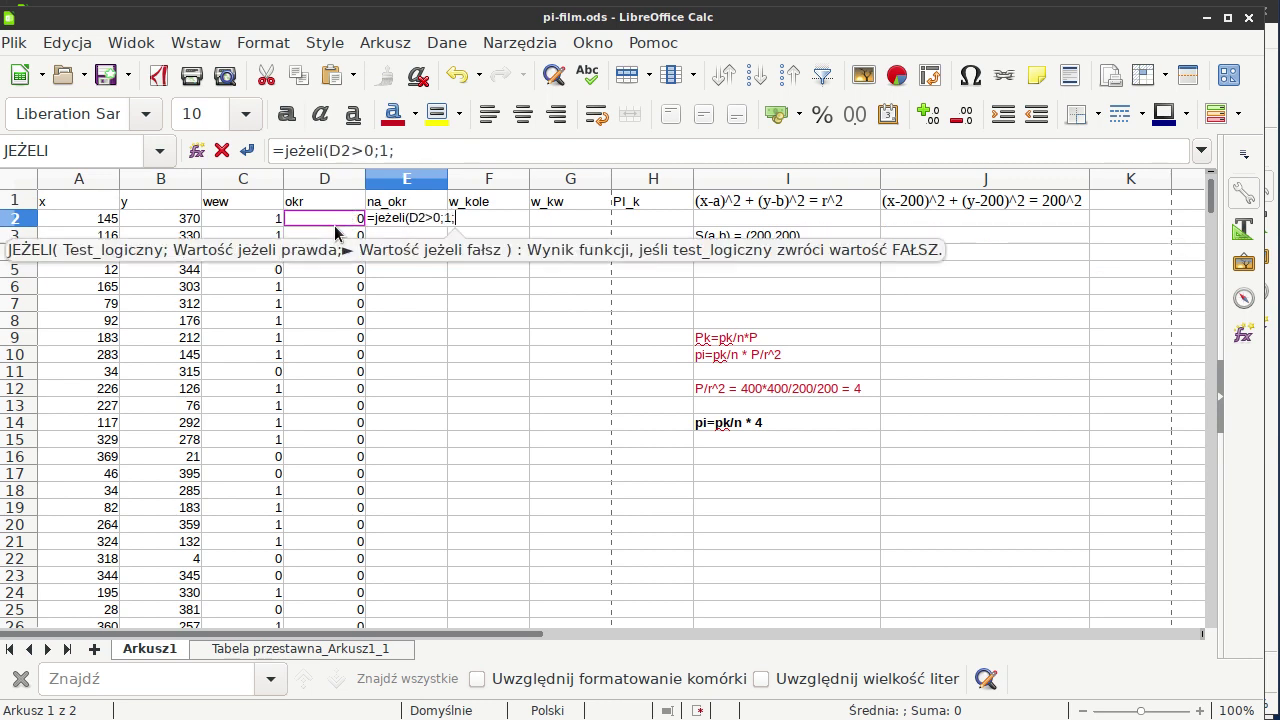
pyautogui.write('0)')
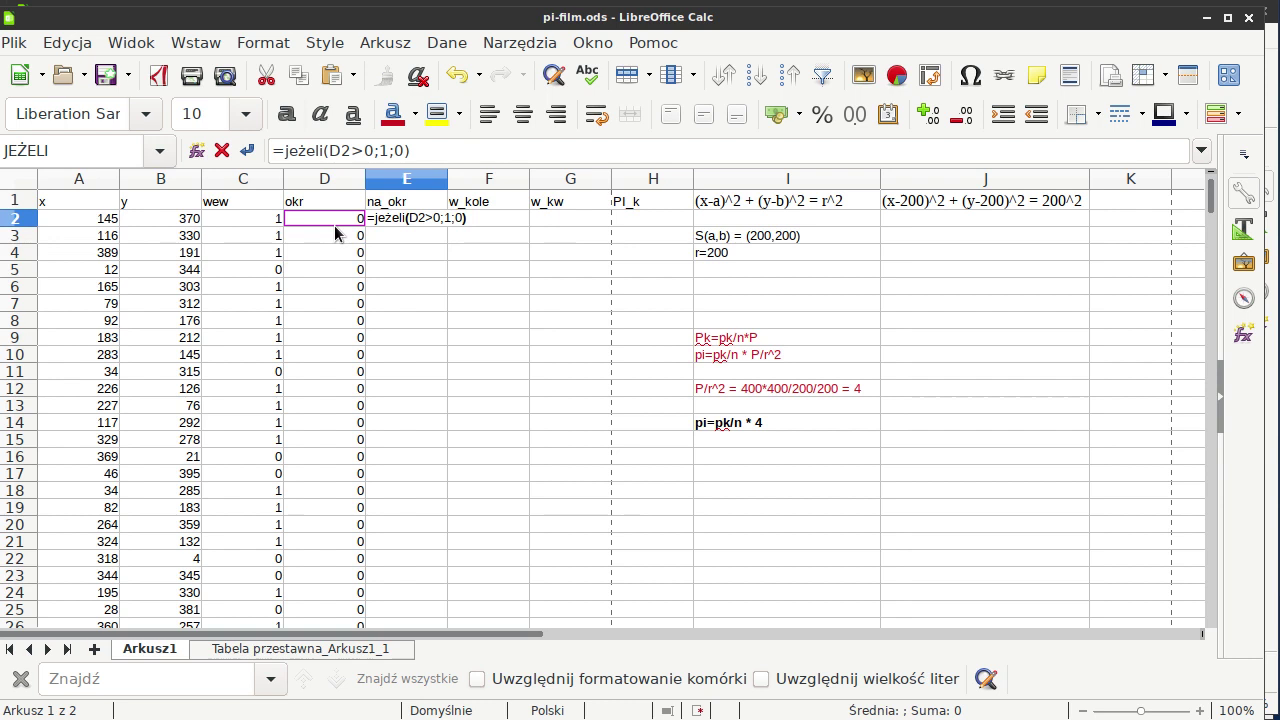
pyautogui.press('Return')
pyautogui.press('Up')
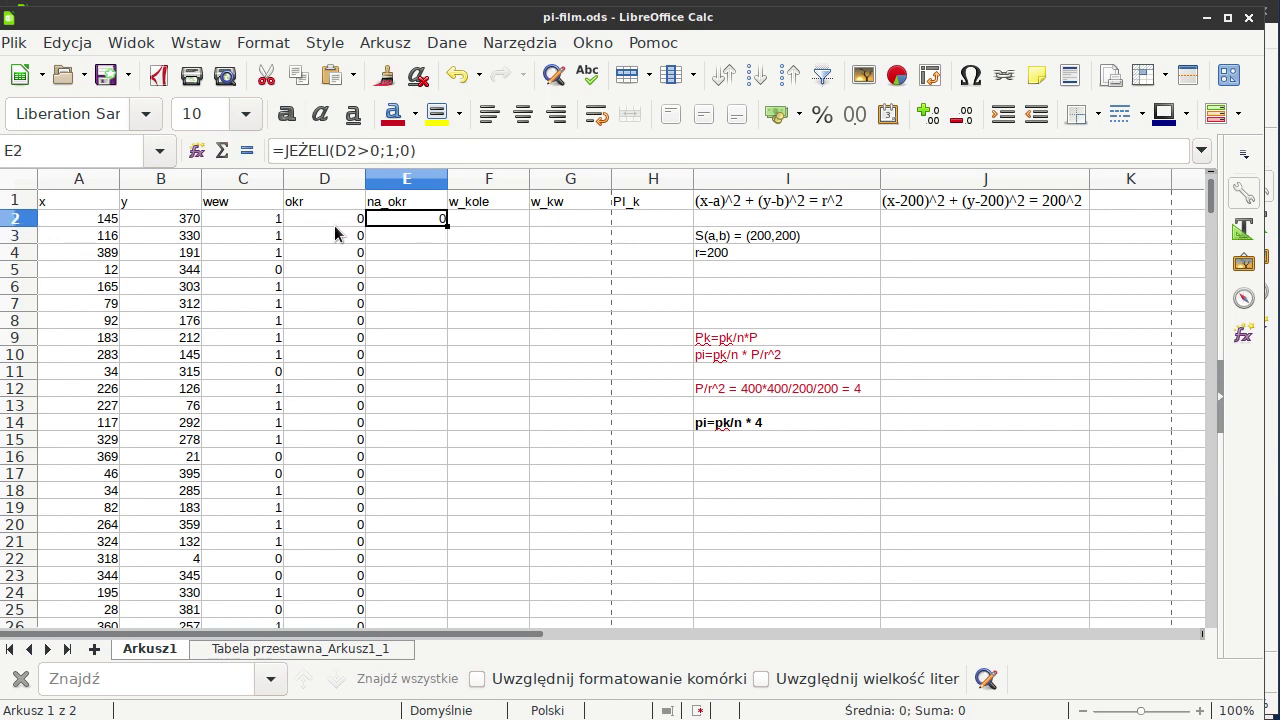
pyautogui.doubleClick(446, 228)
pyautogui.click(415, 251)
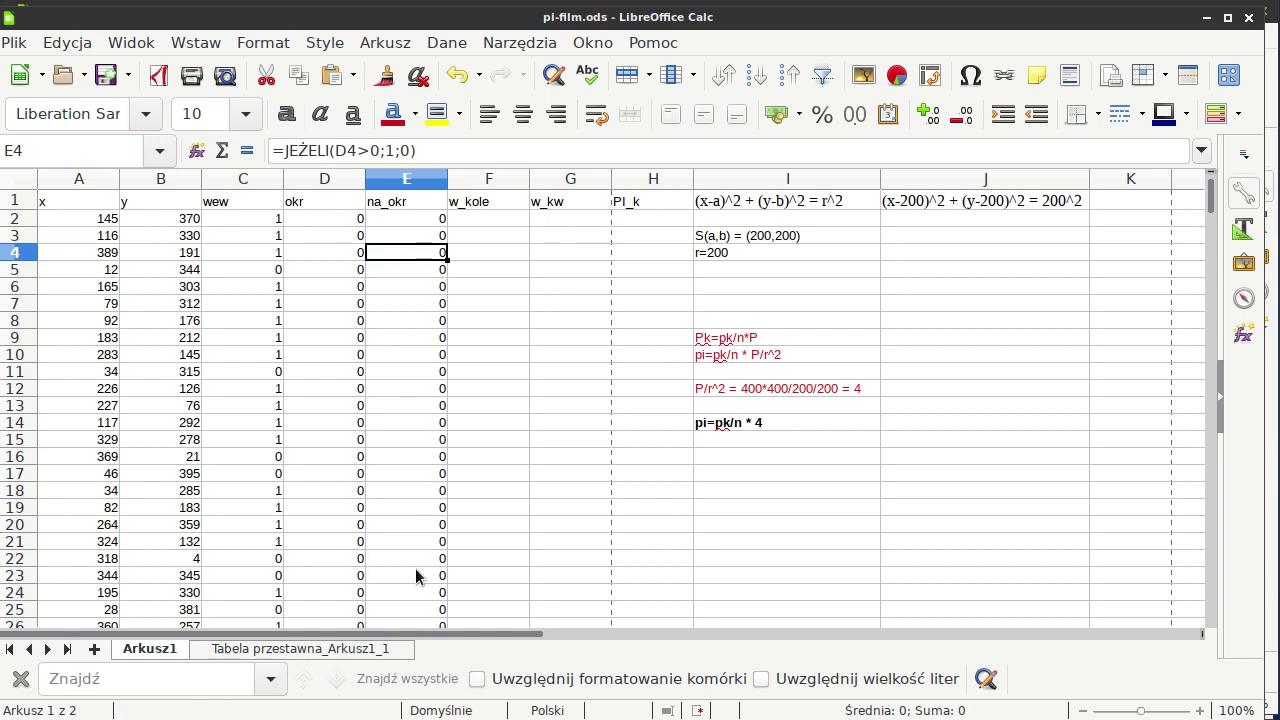
pyautogui.click(488, 215)
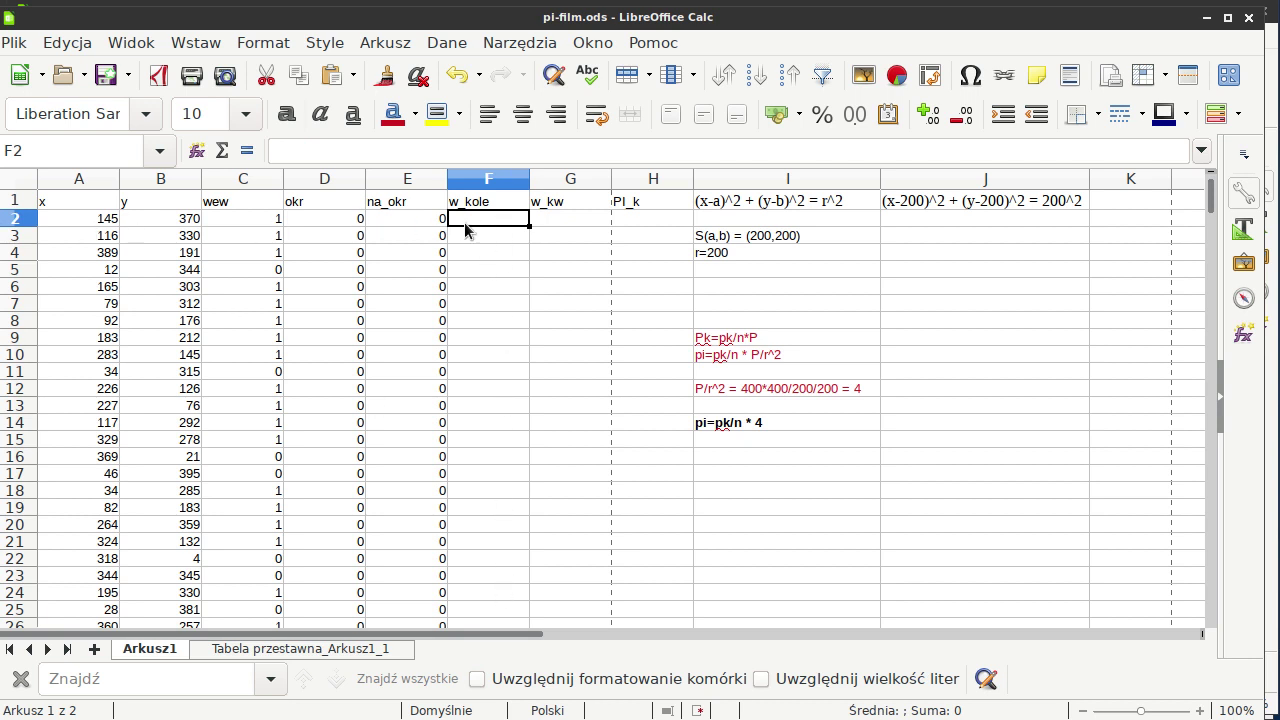
# Enter 1 in F2 and the running-count formula =F2+C3+E3 in F3.
pyautogui.write('1')
pyautogui.press('Return')
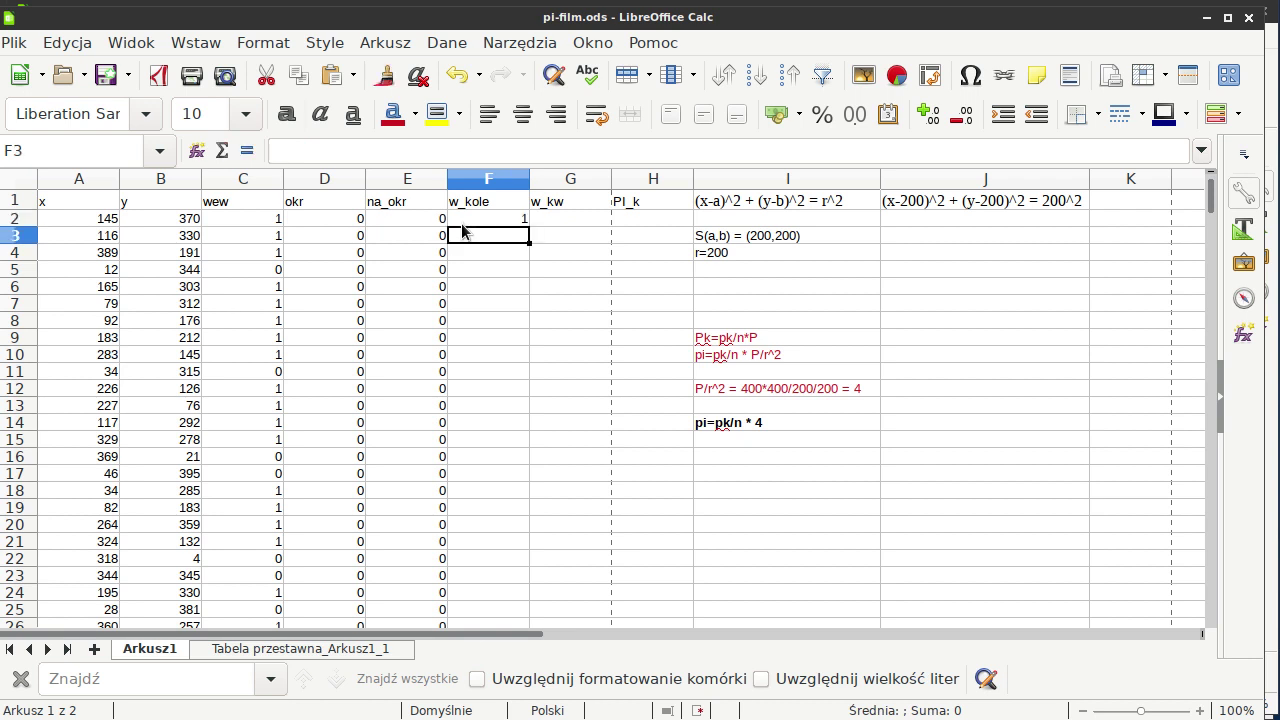
pyautogui.write('=')
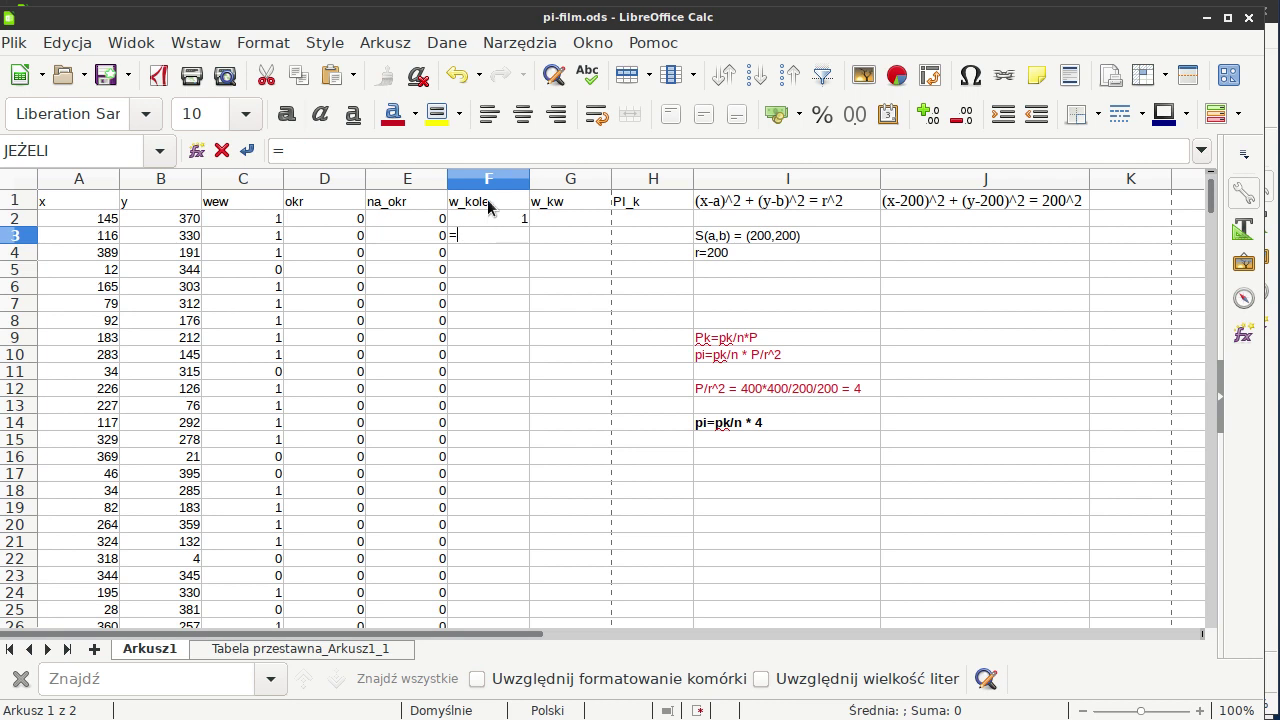
pyautogui.click(494, 219)
pyautogui.write('+')
pyautogui.click(265, 238)
pyautogui.write('+')
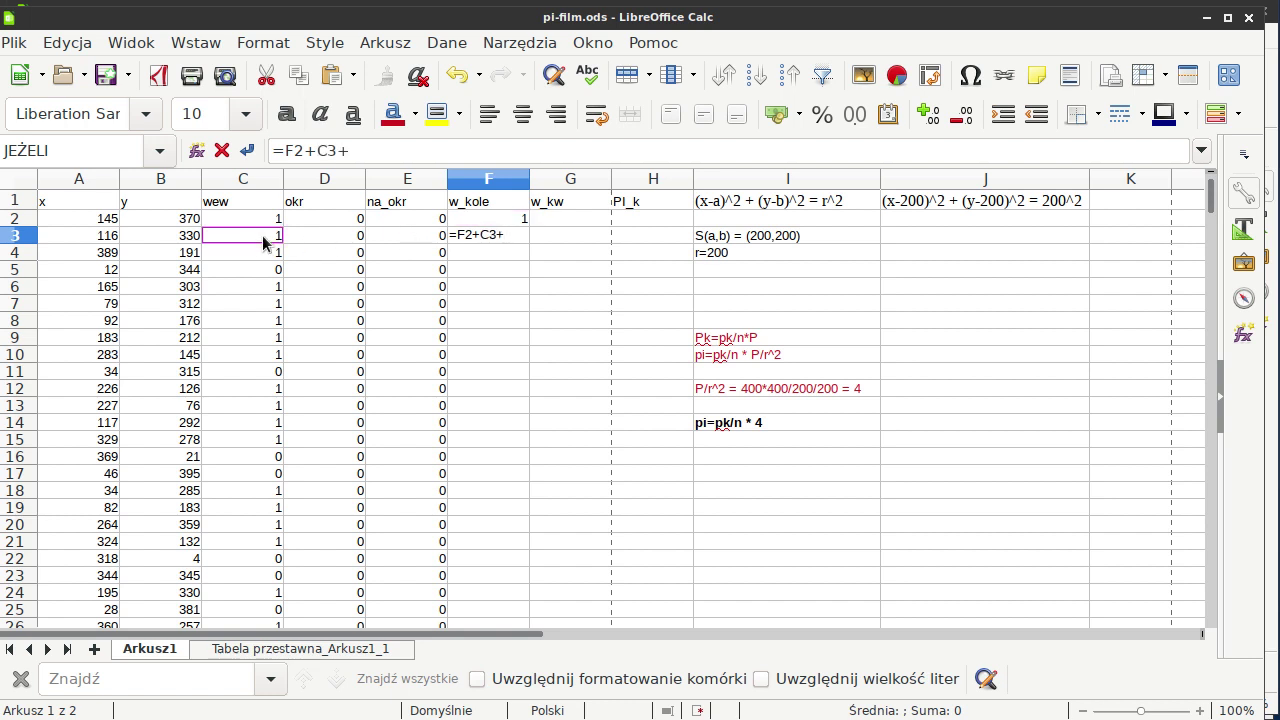
pyautogui.click(393, 236)
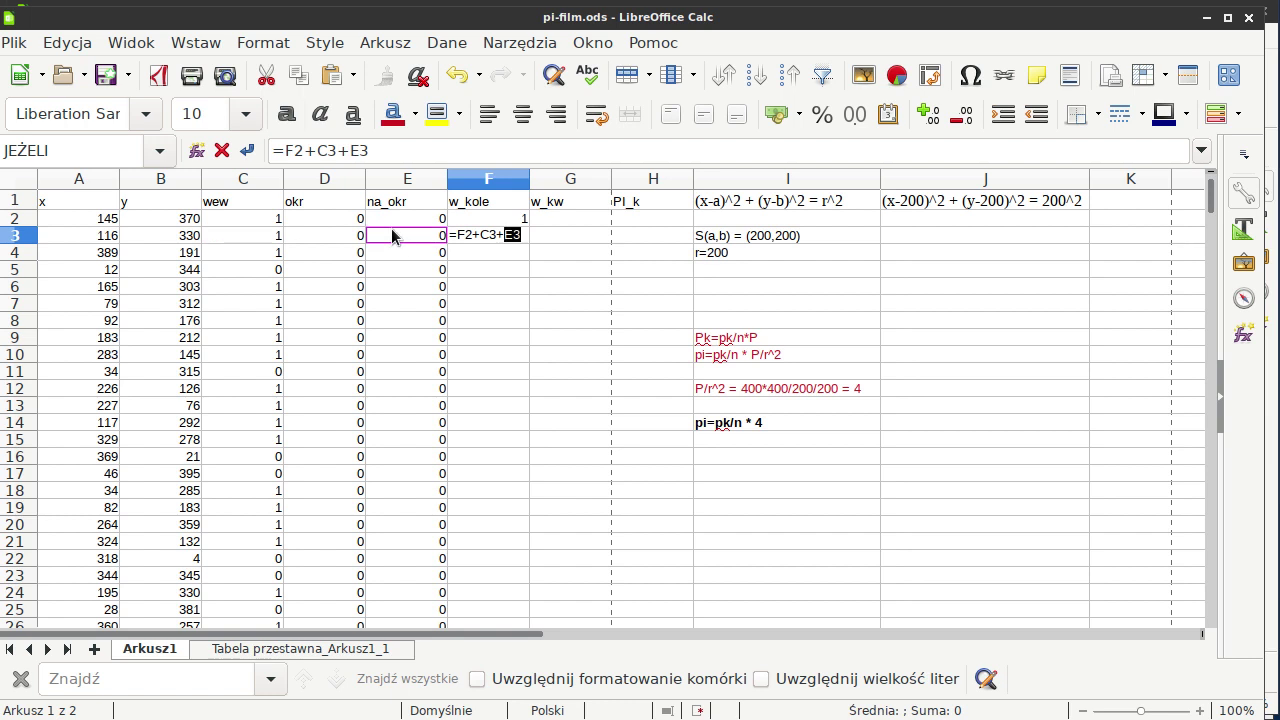
pyautogui.press('Return')
# Fill the F3 formula down column F and check the 7854 total at row 10001.
pyautogui.click(516, 238)
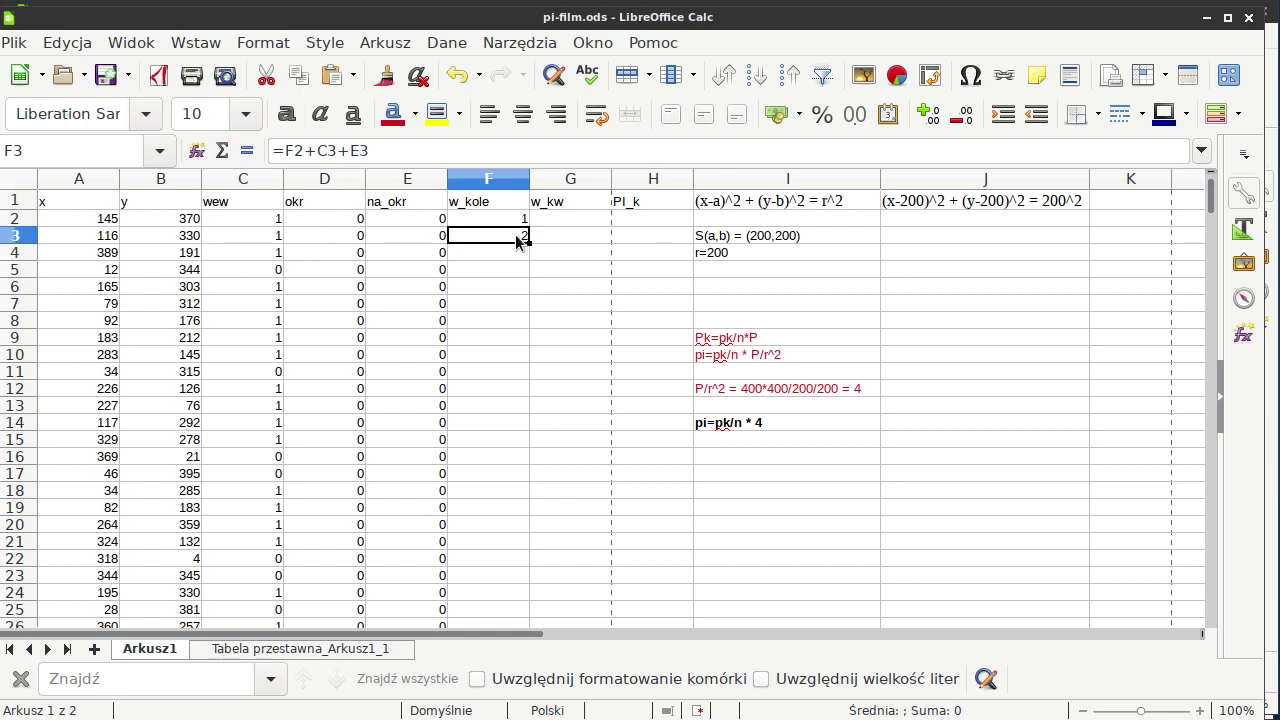
pyautogui.doubleClick(529, 241)
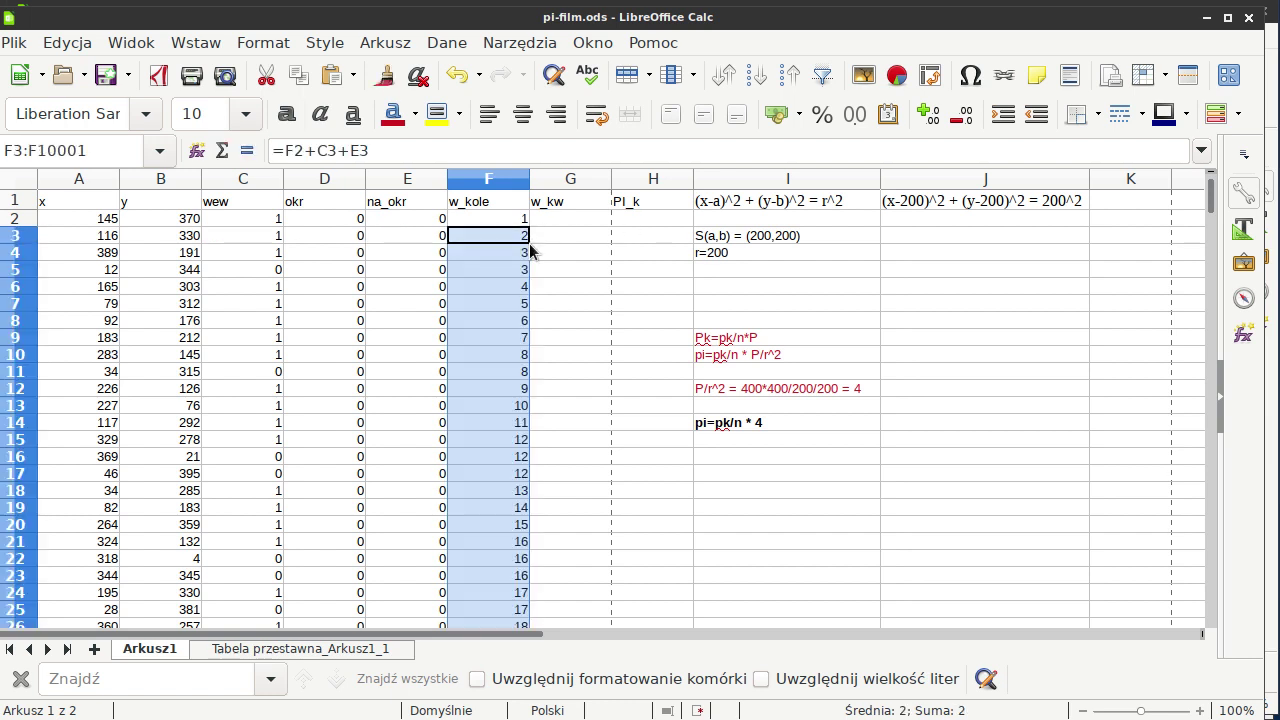
pyautogui.hotkey('ctrl', 'Down')
pyautogui.hotkey('ctrl', 'Up')
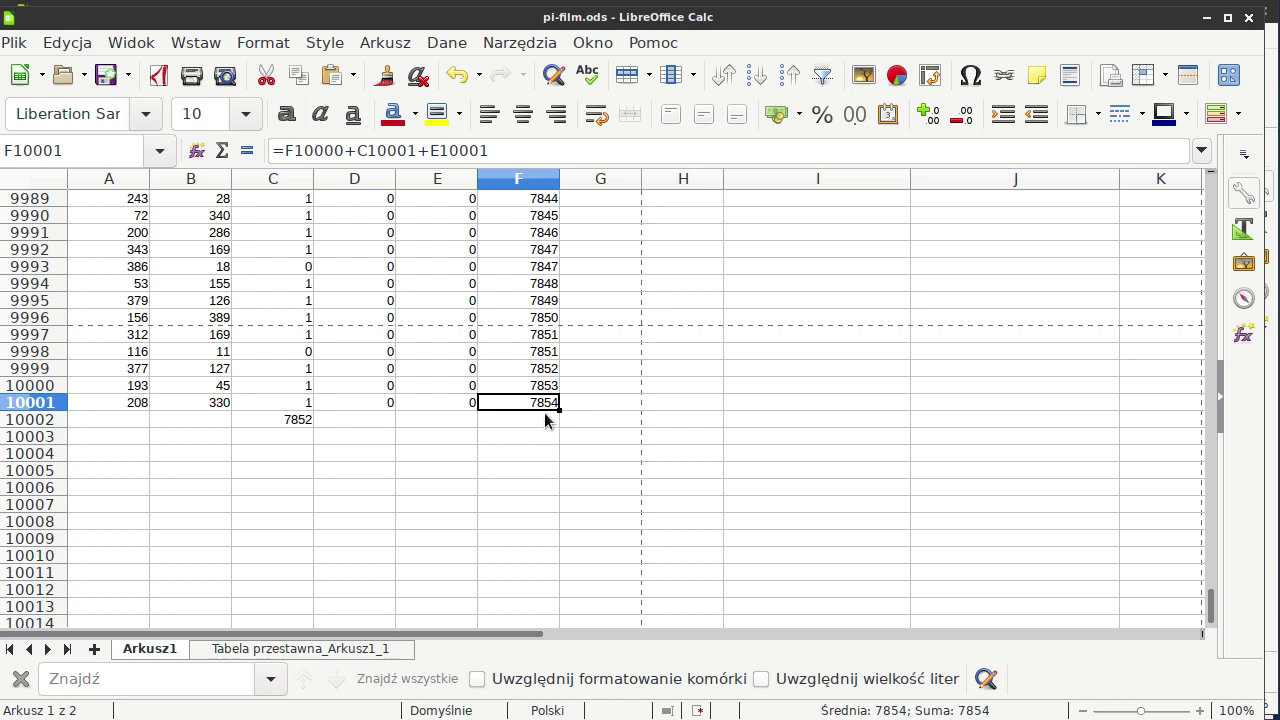
# Enter 1 and 2 in G2 and G3 of the w_kw column.
pyautogui.hotkey('ctrl', 'Up')
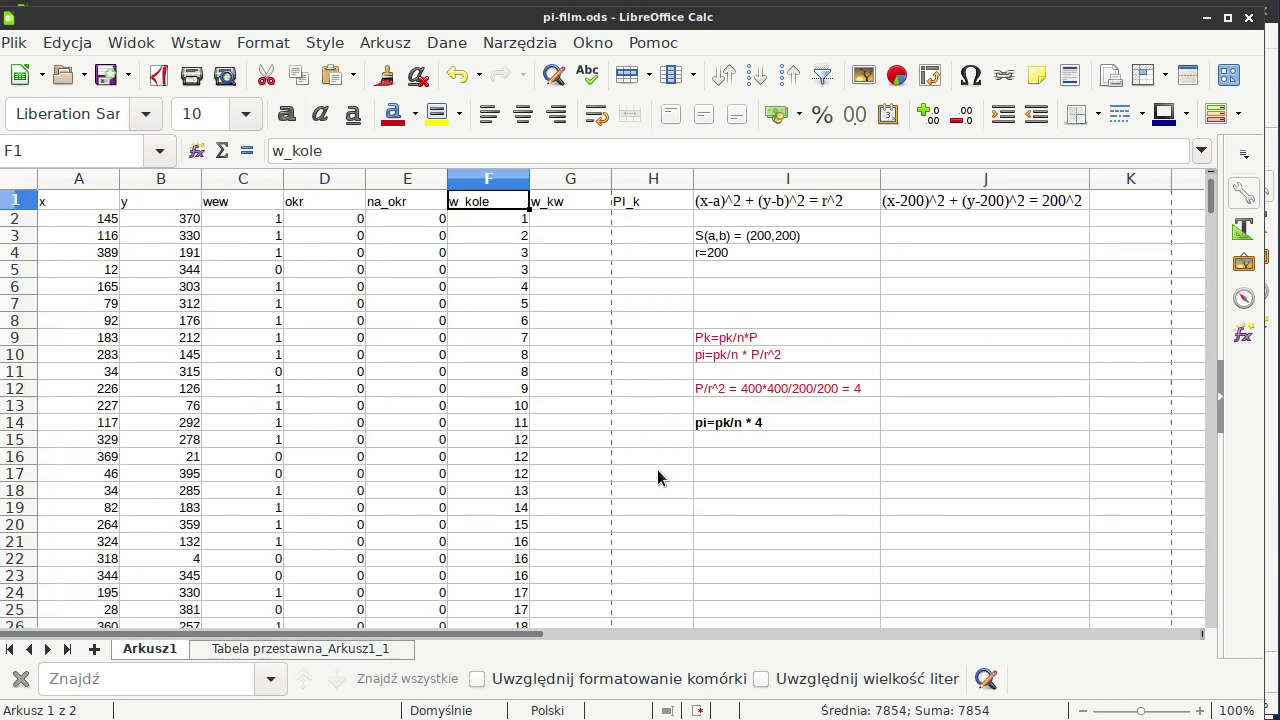
pyautogui.press('Right')
pyautogui.press('Down')
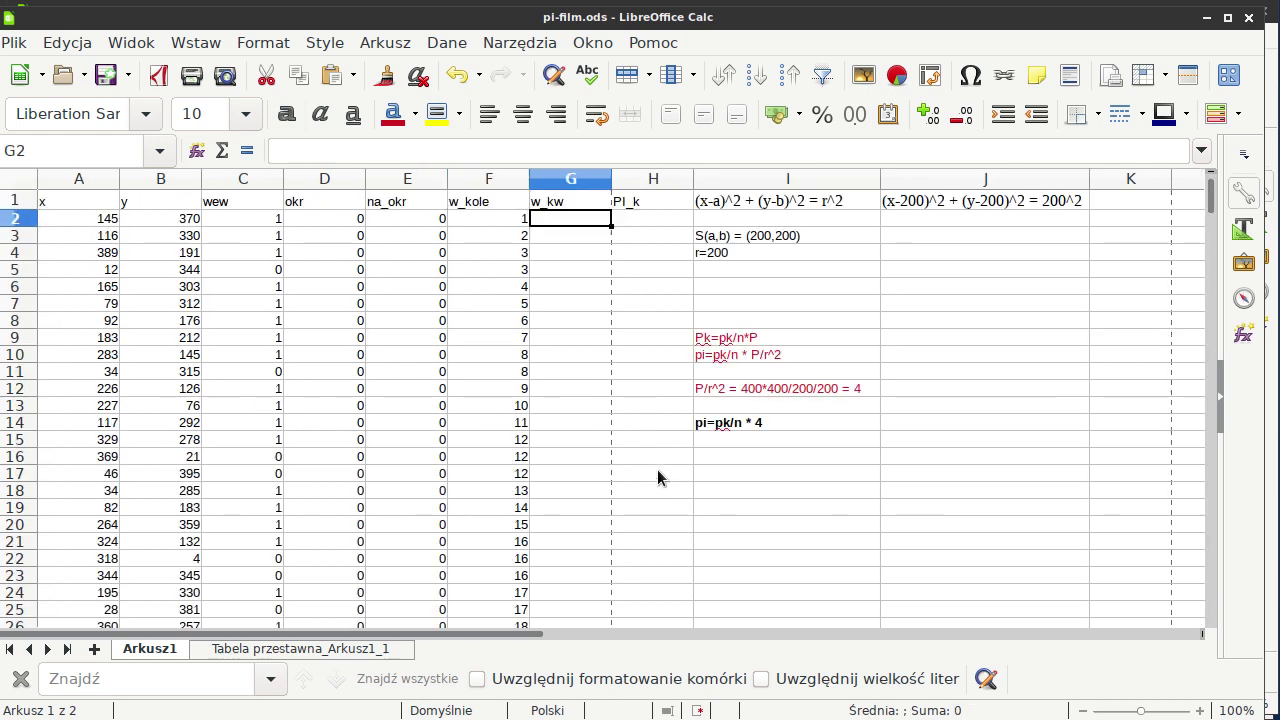
pyautogui.write('1')
pyautogui.press('Return')
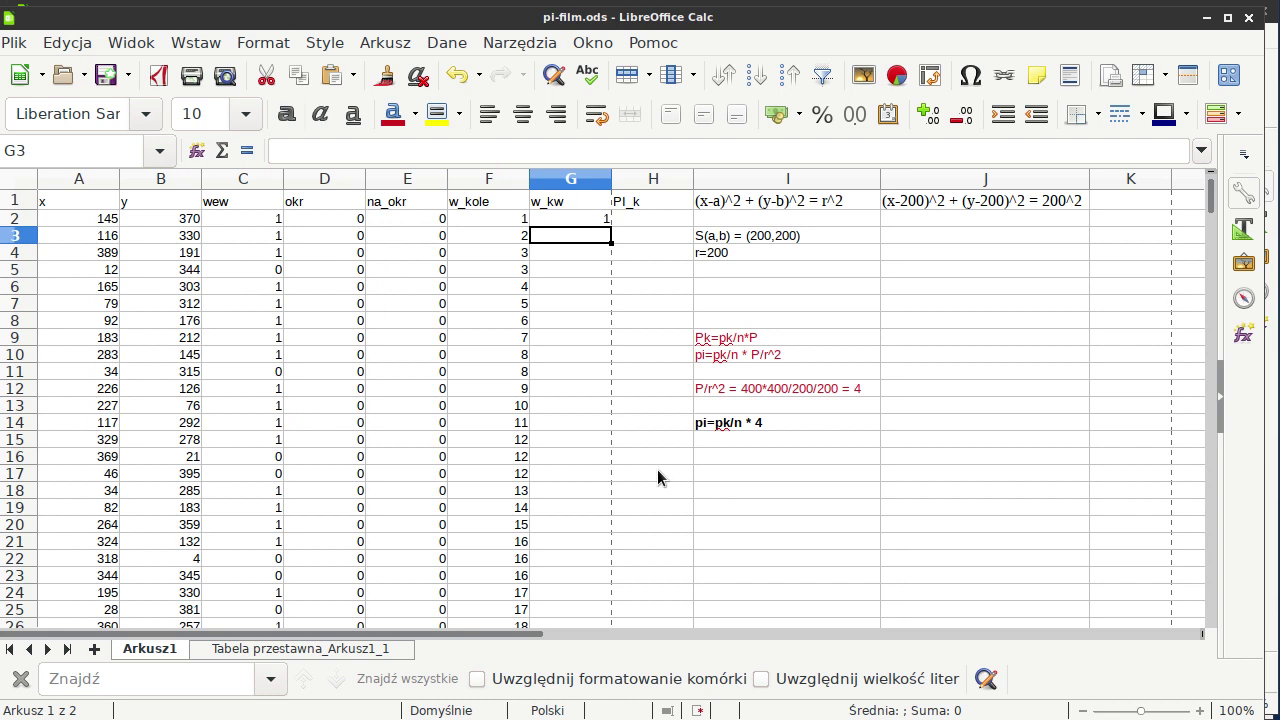
pyautogui.write('2')
pyautogui.press('Return')
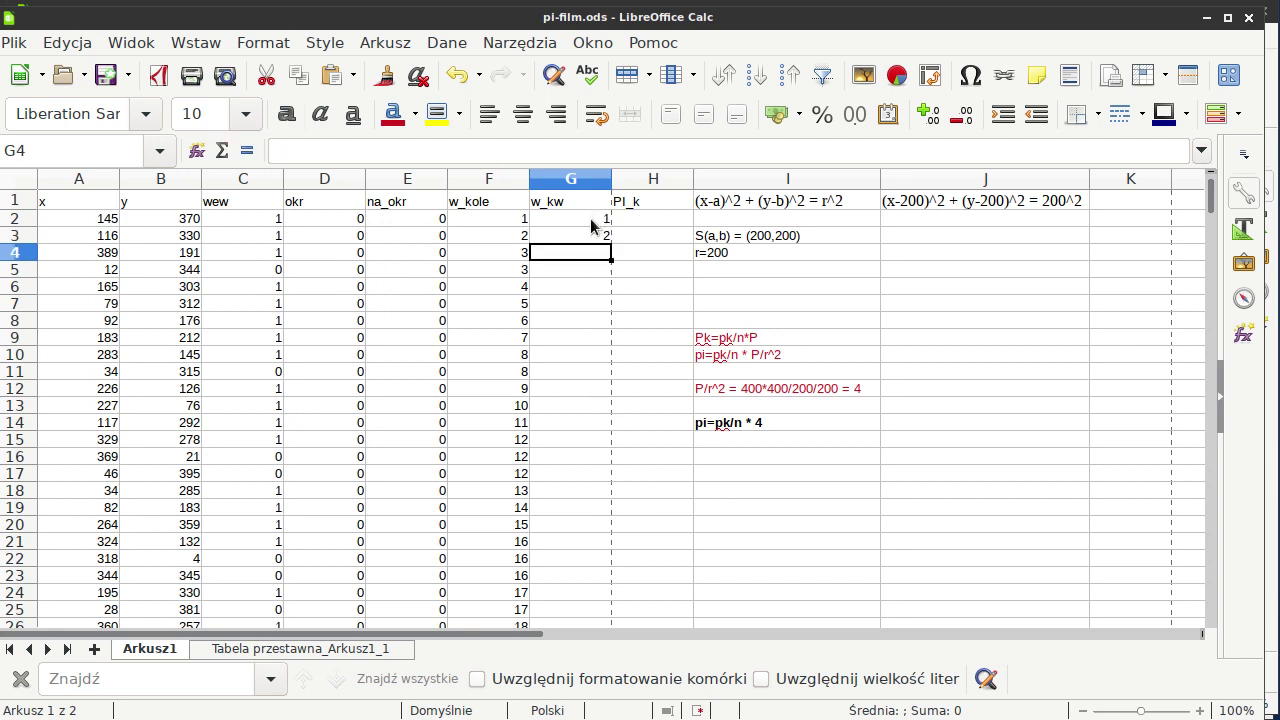
# Autofill the 1, 2 series down column G to 10000 and check the last row.
pyautogui.moveTo(598, 221); pyautogui.dragTo(597, 239)
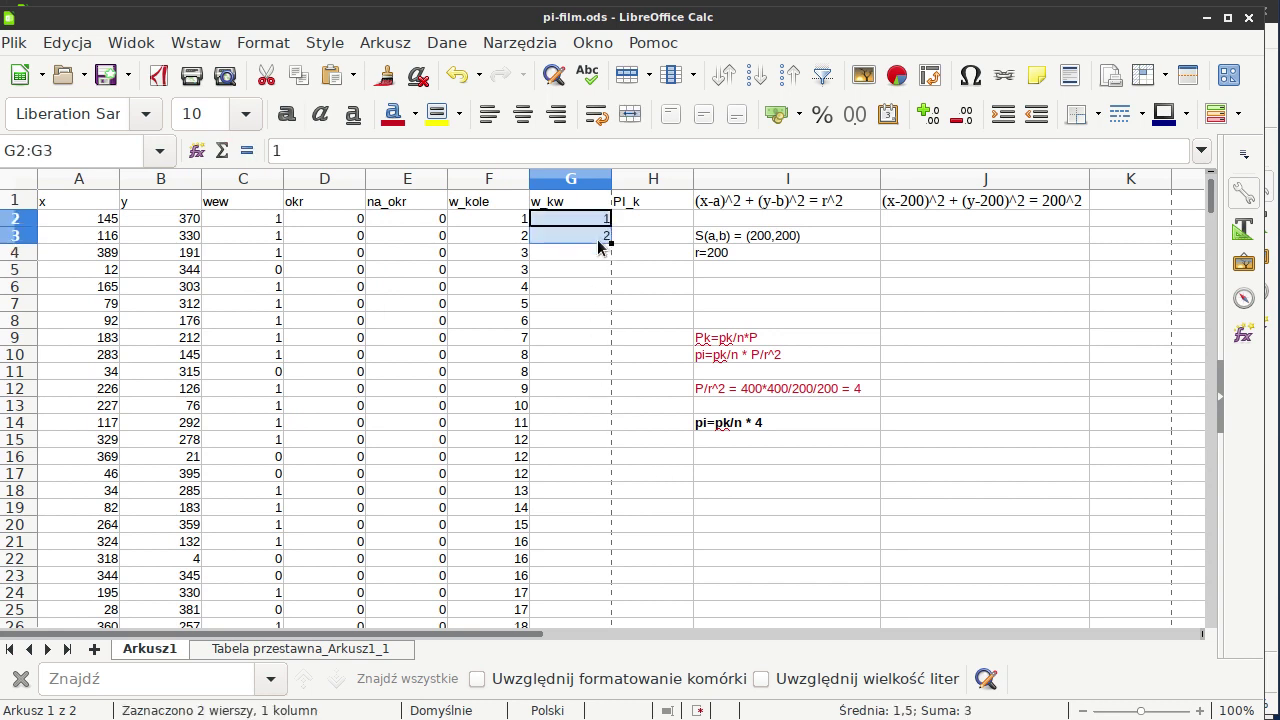
pyautogui.doubleClick(611, 243)
pyautogui.click(585, 240)
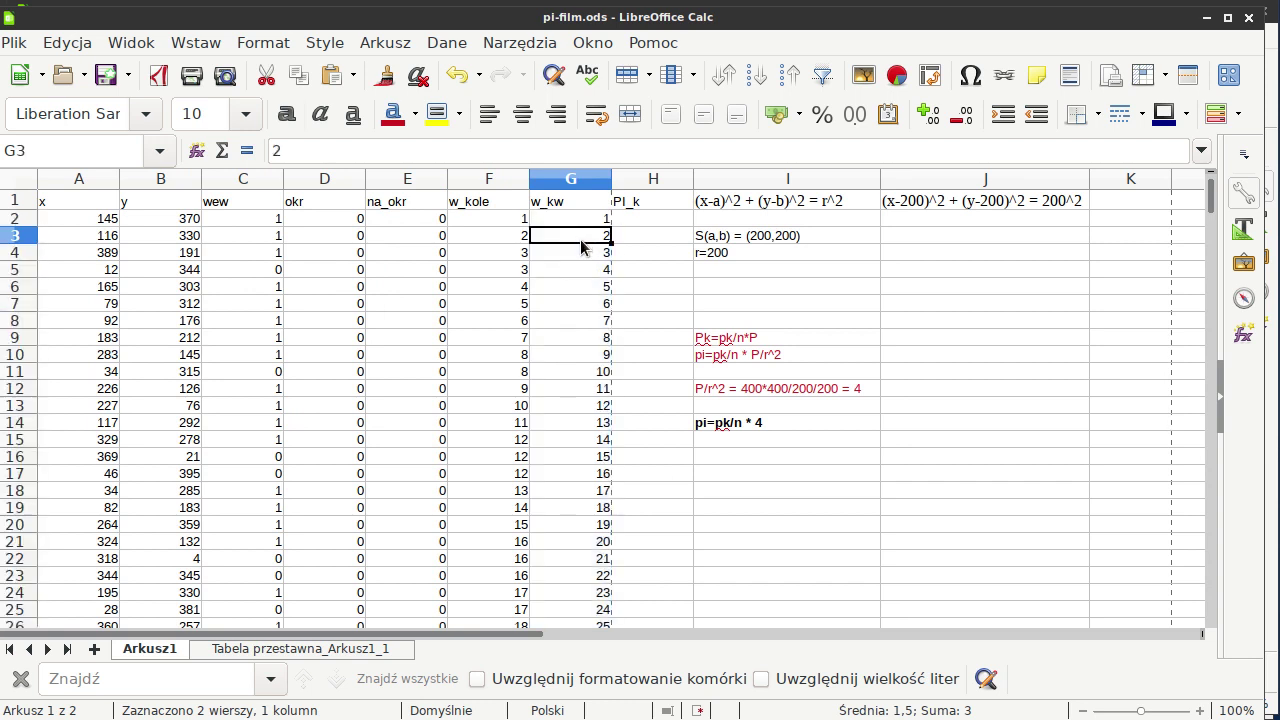
pyautogui.hotkey('ctrl', 'Down')
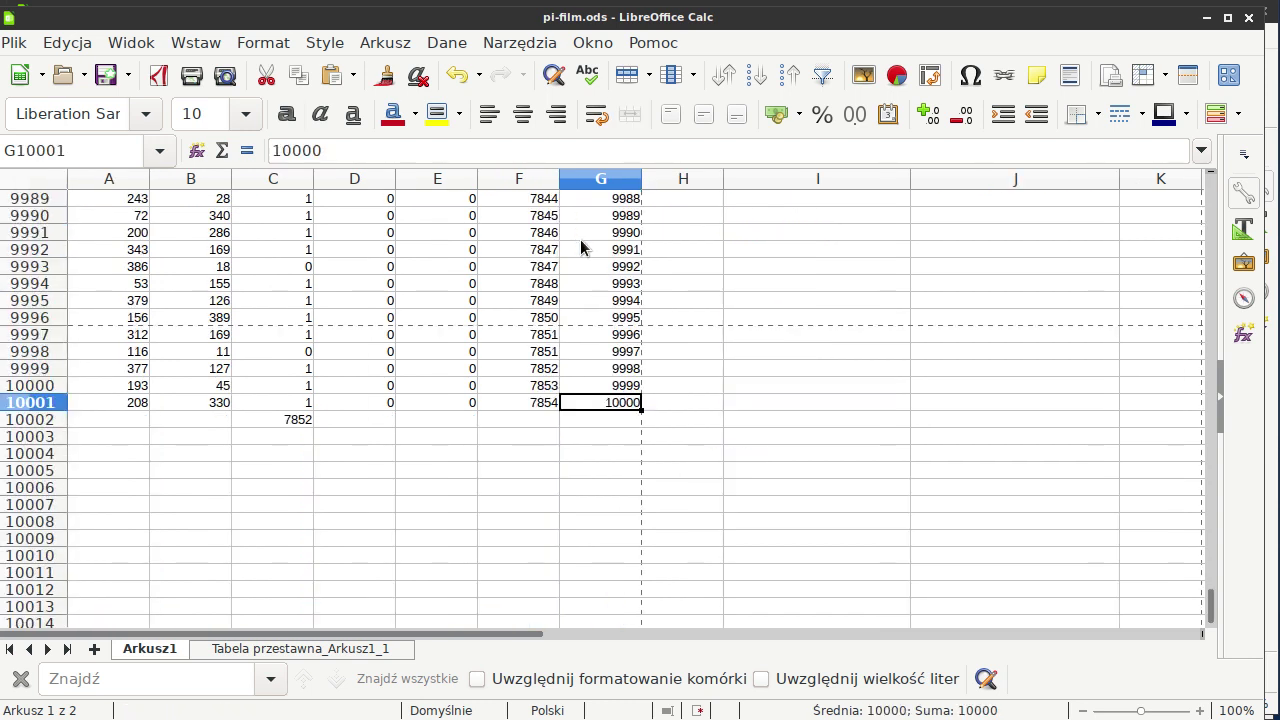
pyautogui.hotkey('ctrl', 'Up')
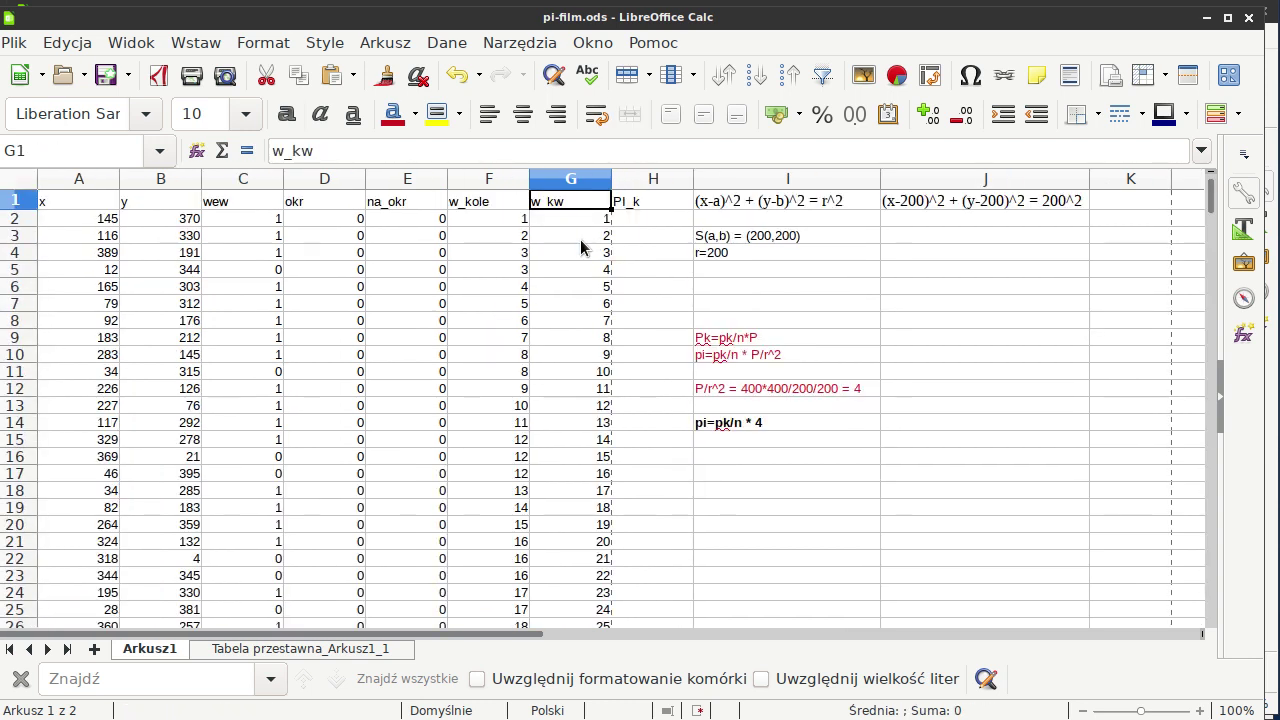
# Move to cell H2 and review the pi = pk/n * 4 note.
pyautogui.press('Right')
pyautogui.press('Down')
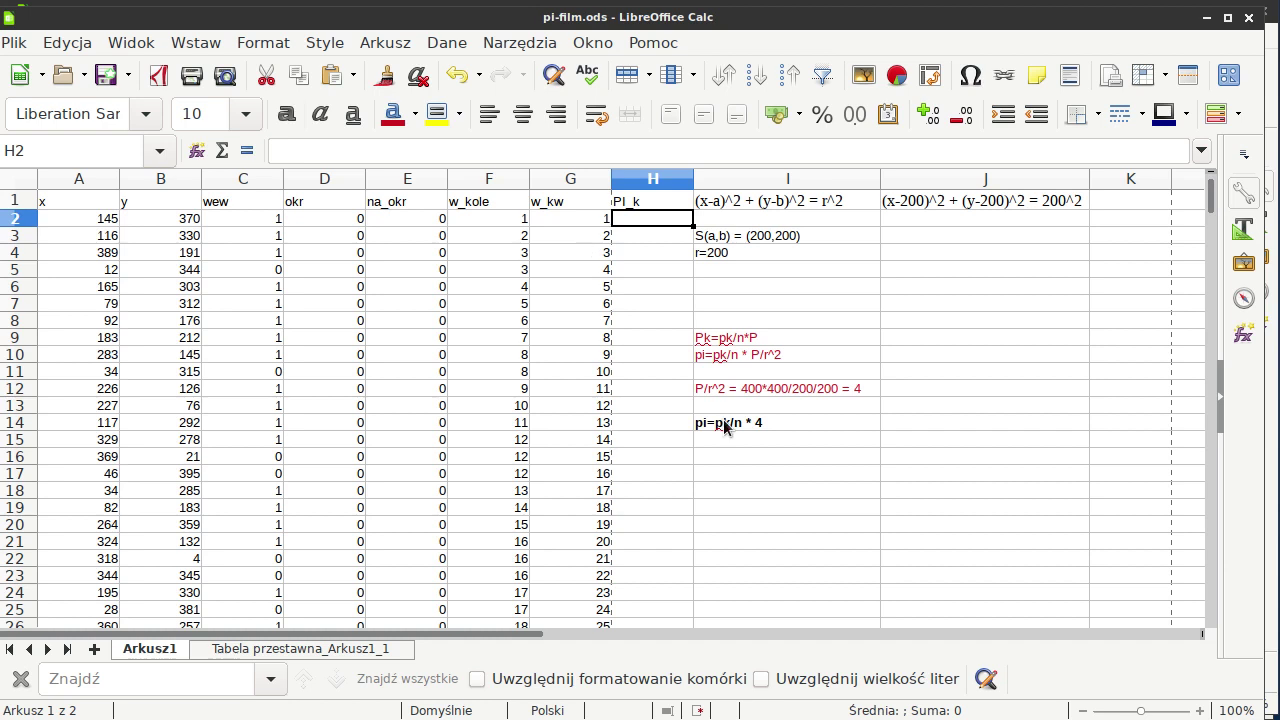
pyautogui.click(730, 424)
pyautogui.click(645, 219)
# Enter the pi estimate formula =F2/G2*4 in H2.
pyautogui.click(493, 214)
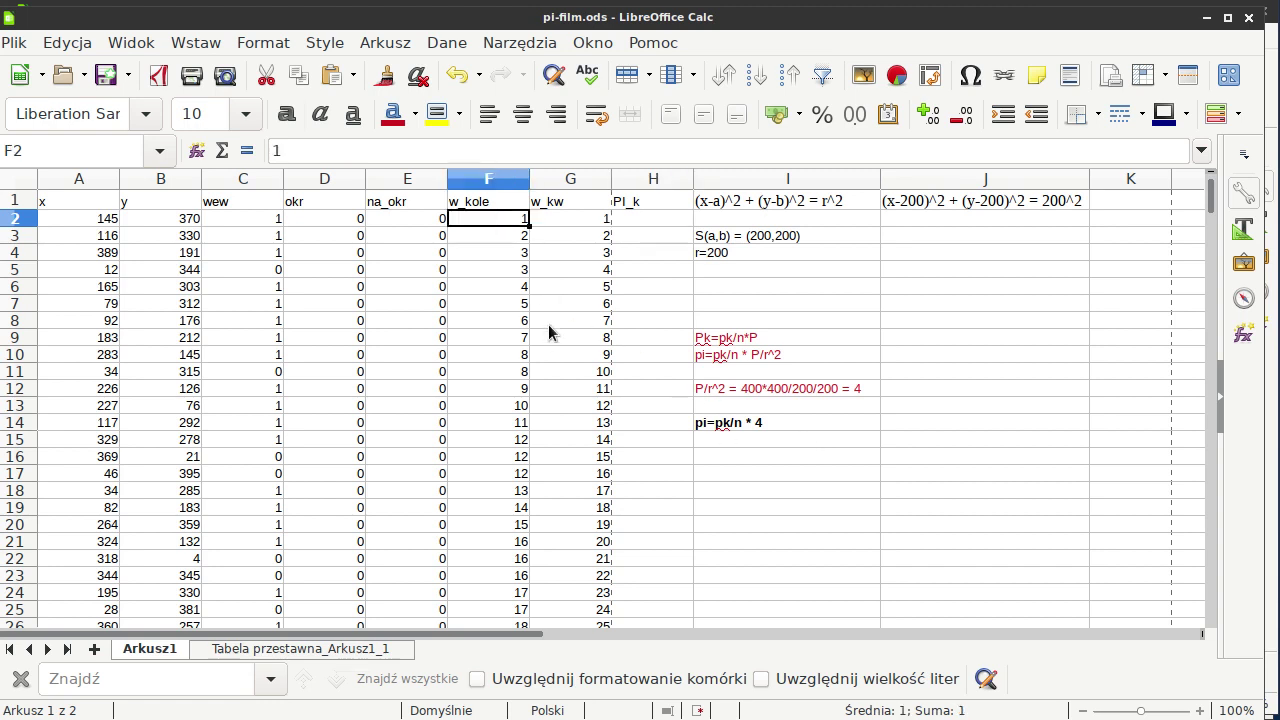
pyautogui.click(640, 217)
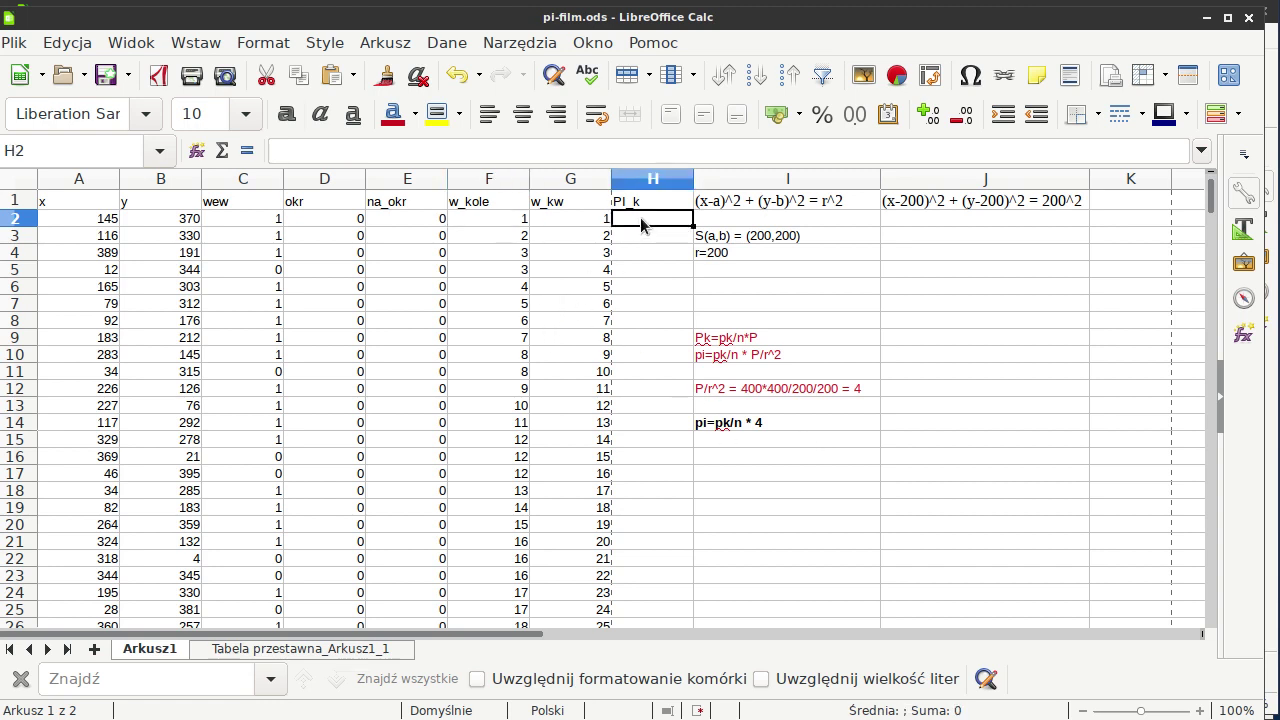
pyautogui.write('=')
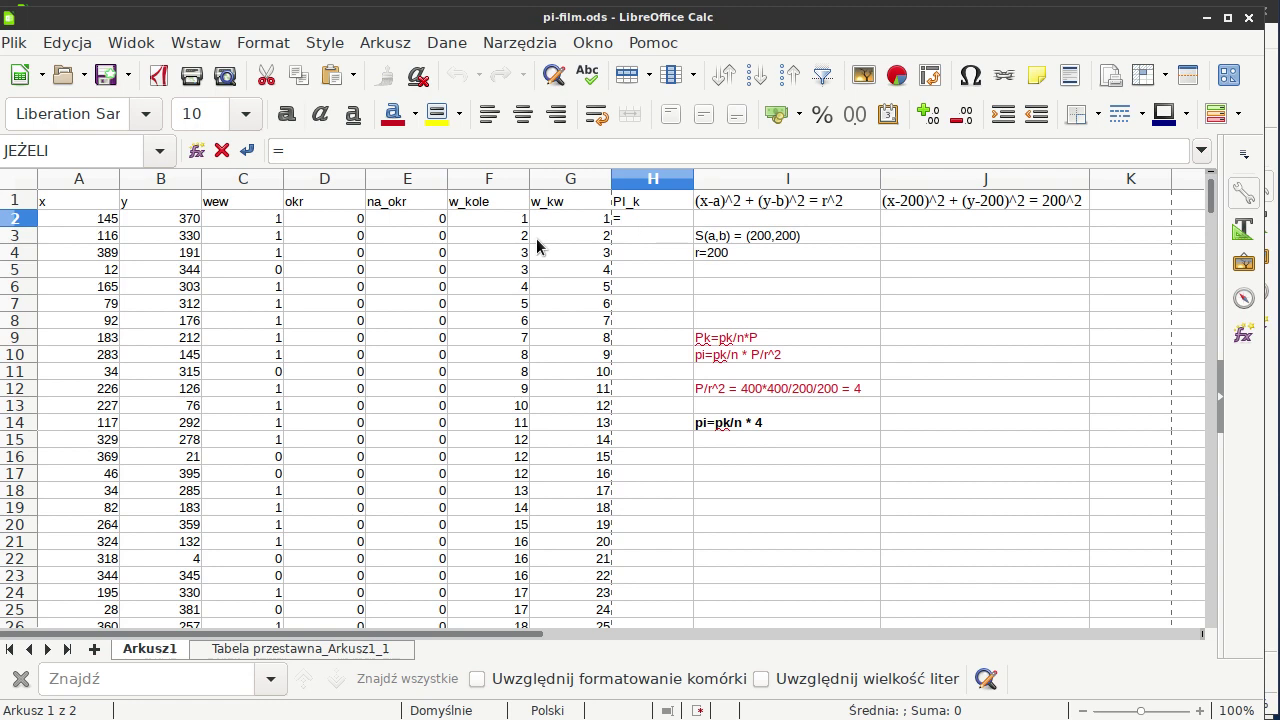
pyautogui.click(491, 216)
pyautogui.write('/')
pyautogui.click(539, 220)
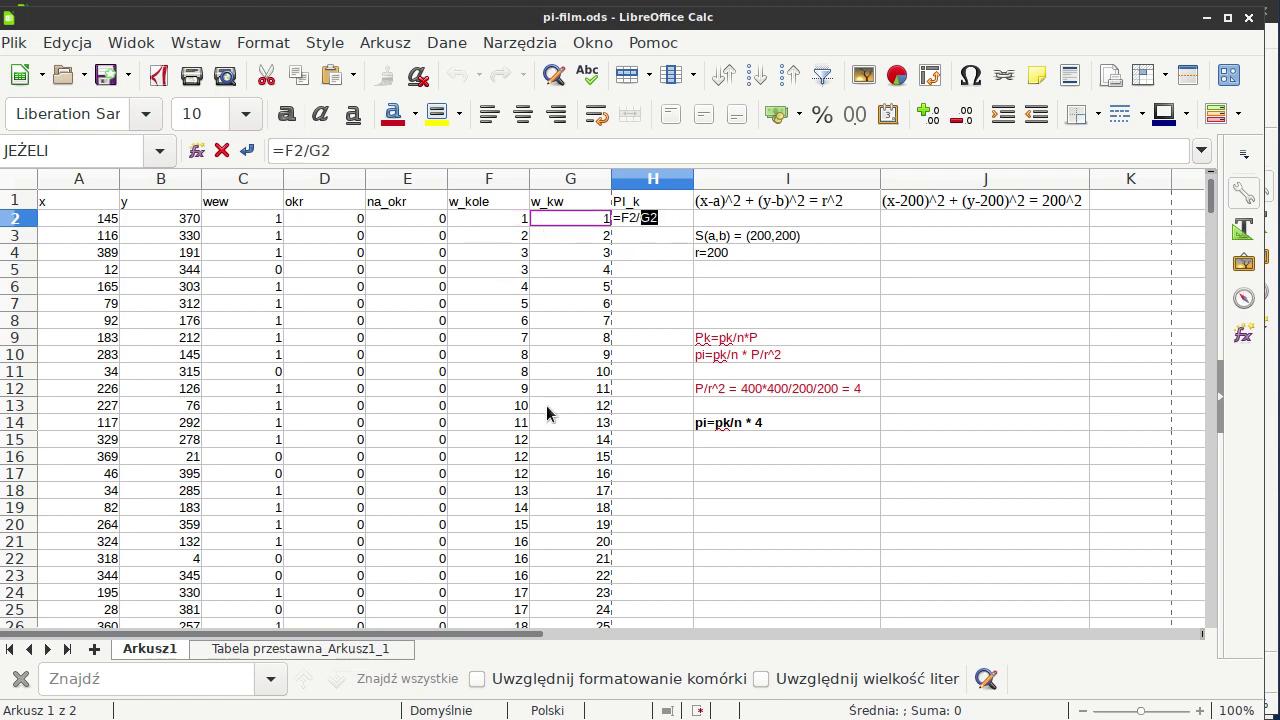
pyautogui.write('*4')
pyautogui.press('Return')
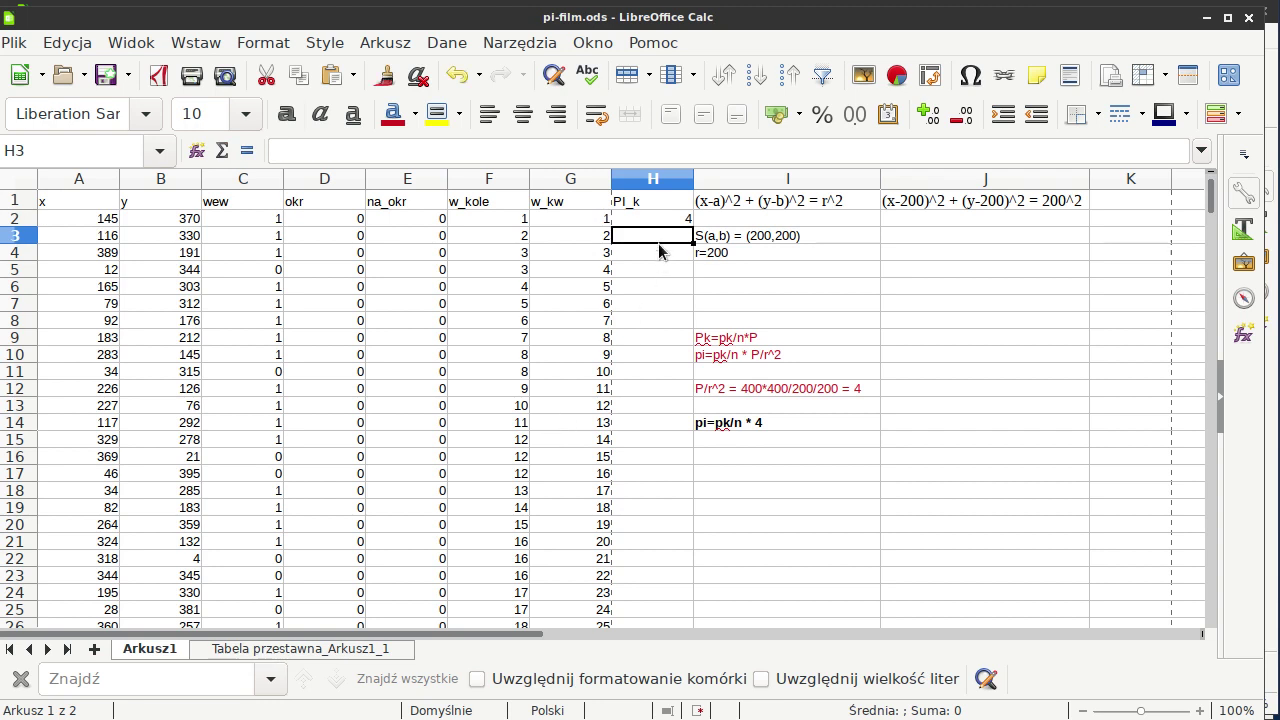
# Fill the H2 formula down to H10001 and reopen H2 for editing.
pyautogui.click(658, 217)
pyautogui.doubleClick(691, 226)
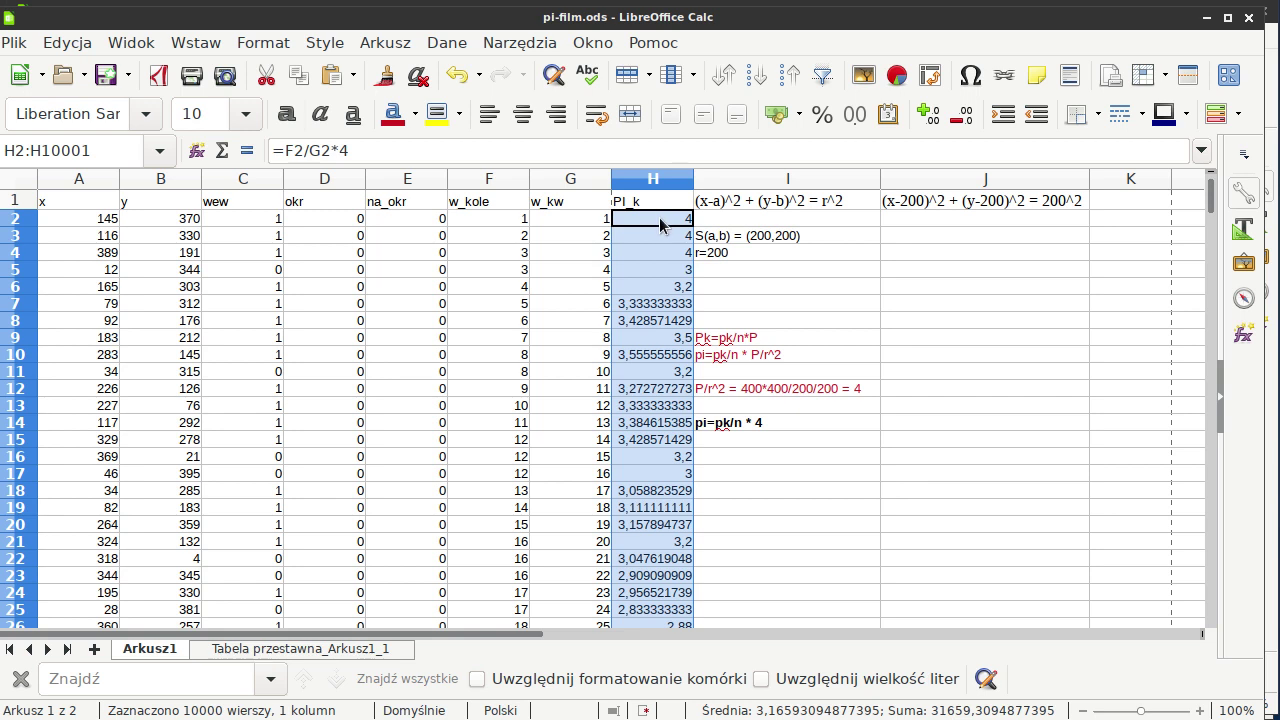
pyautogui.doubleClick(659, 217)
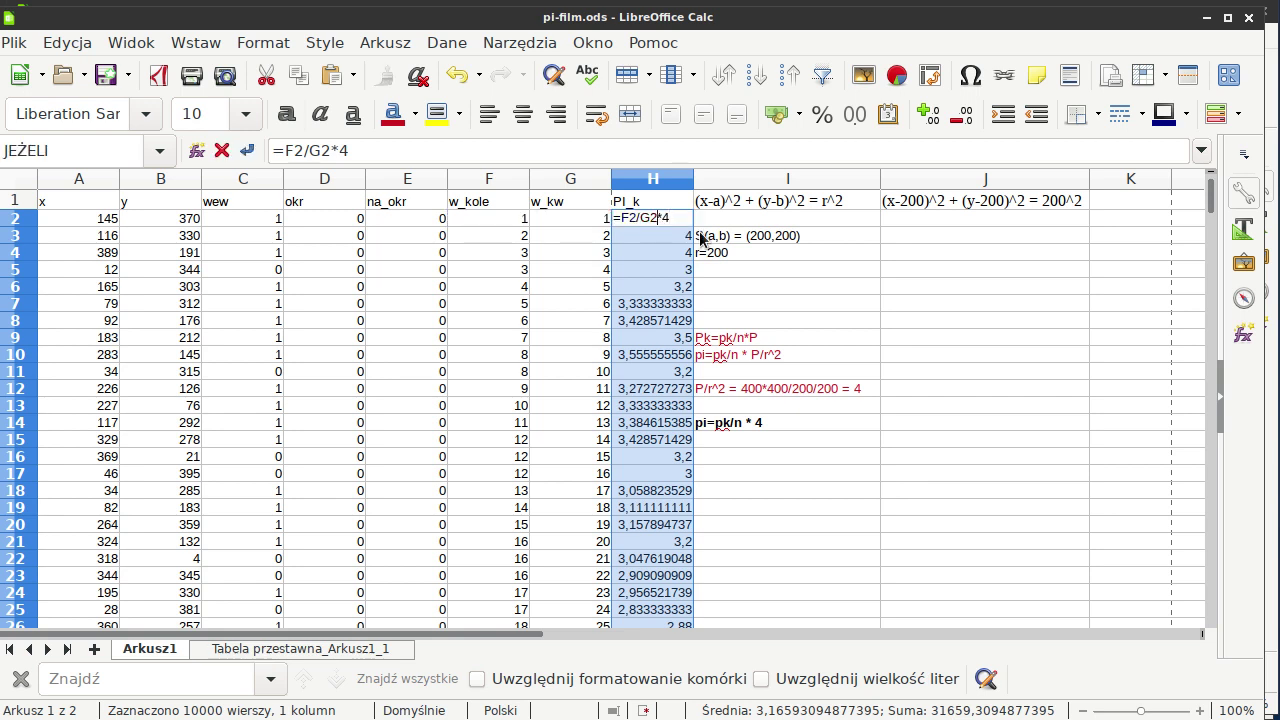
# Wrap the H2 estimate formula in ZAOKR(...;4) to round it to 4 decimals.
pyautogui.press('Left')
pyautogui.press('Left')
pyautogui.write('za')
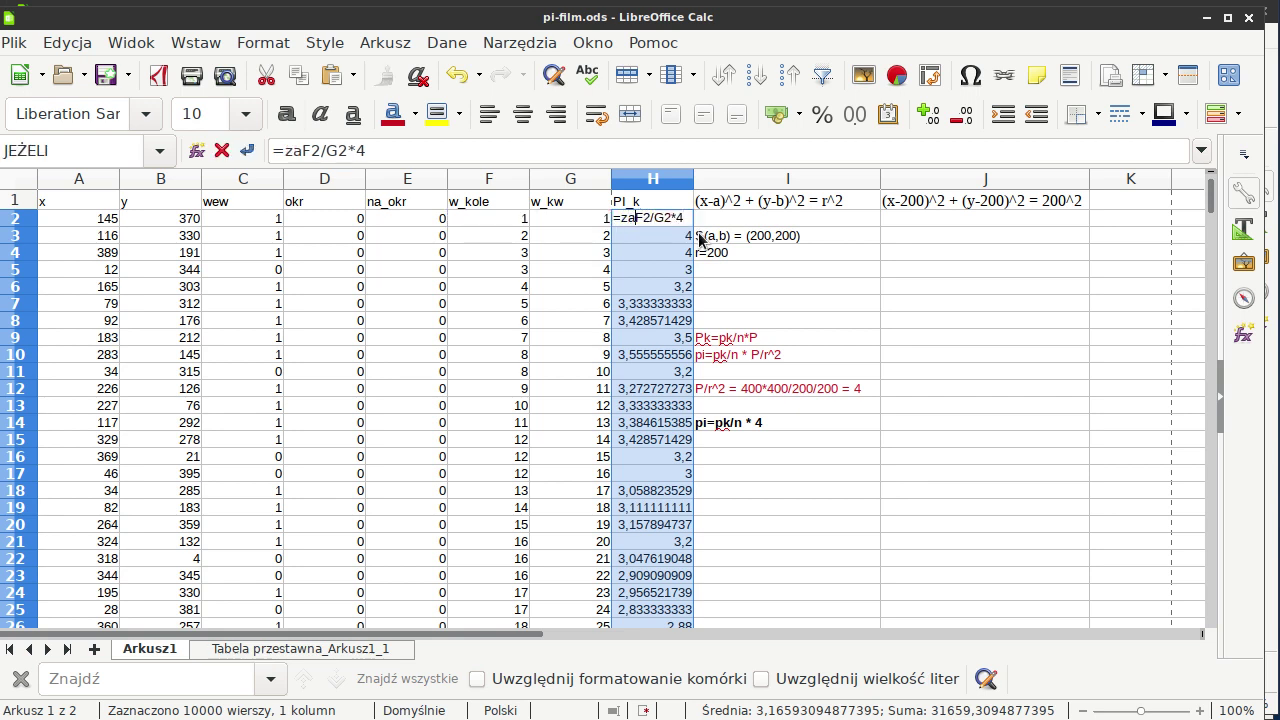
pyautogui.write('okr(')
pyautogui.press('Right')
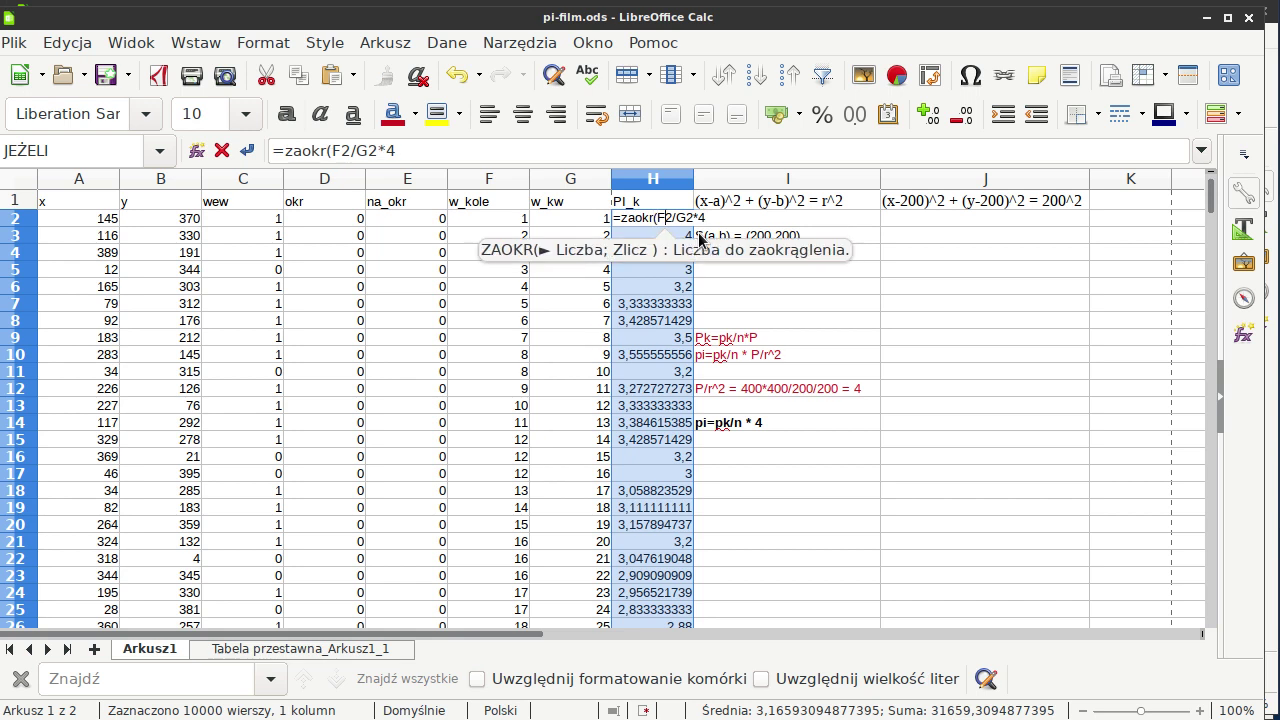
pyautogui.press('Right')
pyautogui.press('Right')
pyautogui.press('Right')
pyautogui.press('Right')
pyautogui.press('Right')
pyautogui.press('Right')
pyautogui.write(';')
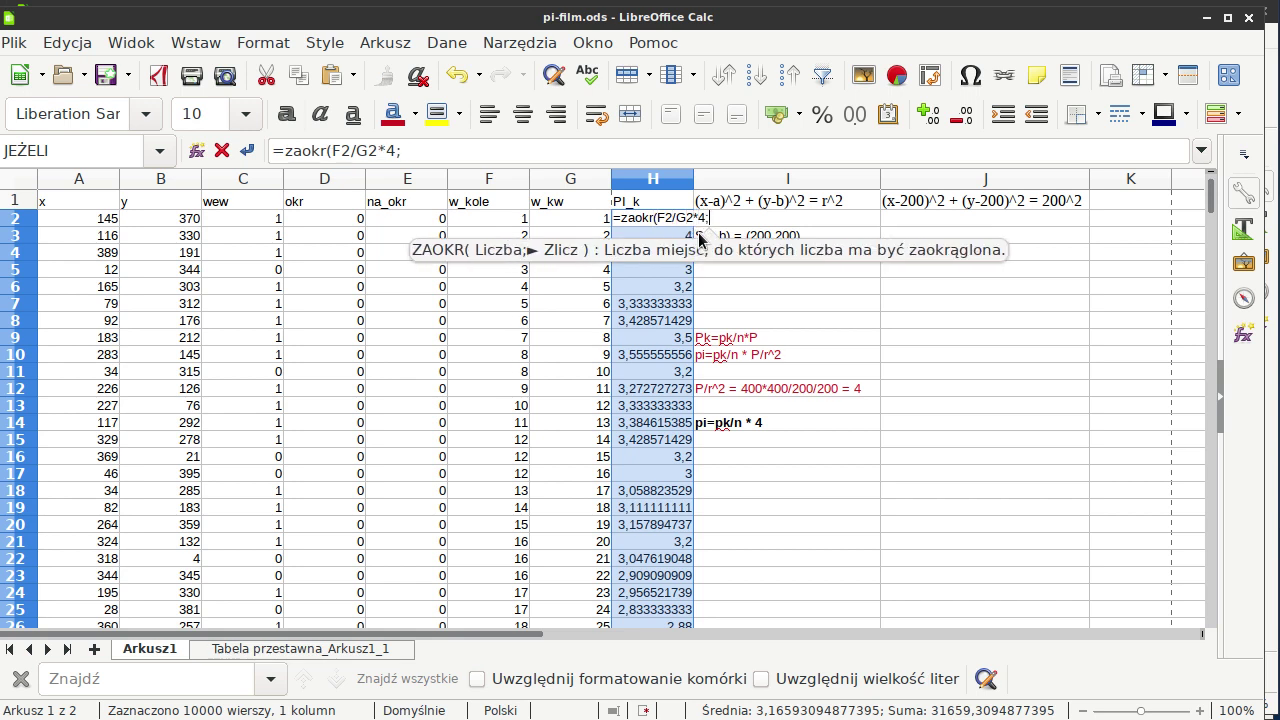
pyautogui.write('4)')
pyautogui.press('Return')
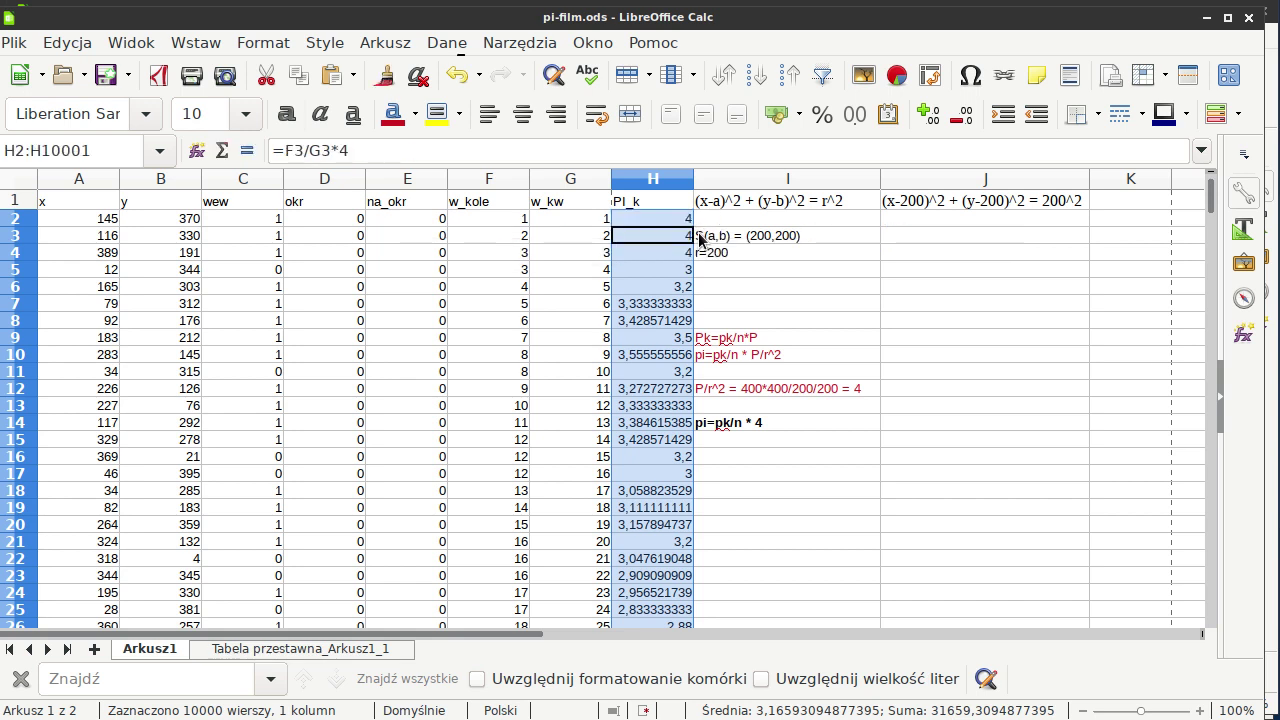
# Copy the rounded H2 formula down column H and check the estimates, reaching 3,2 at 100 points.
pyautogui.press('Up')
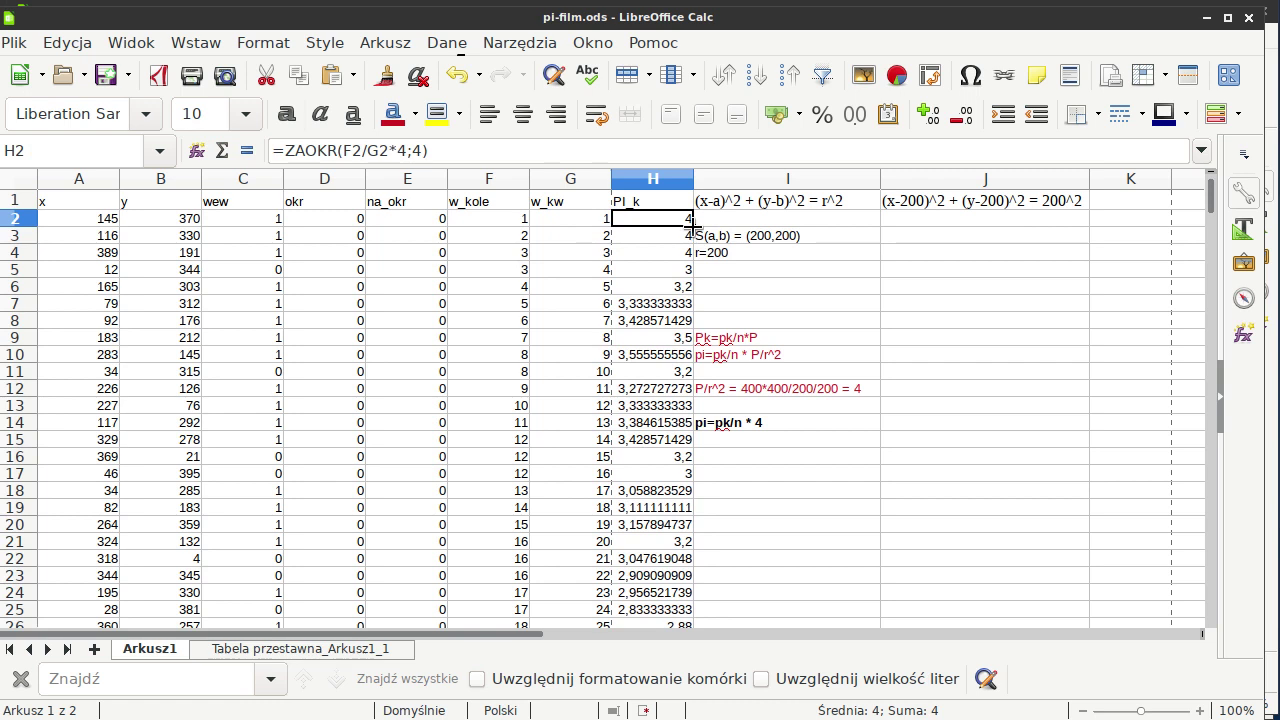
pyautogui.doubleClick(692, 226)
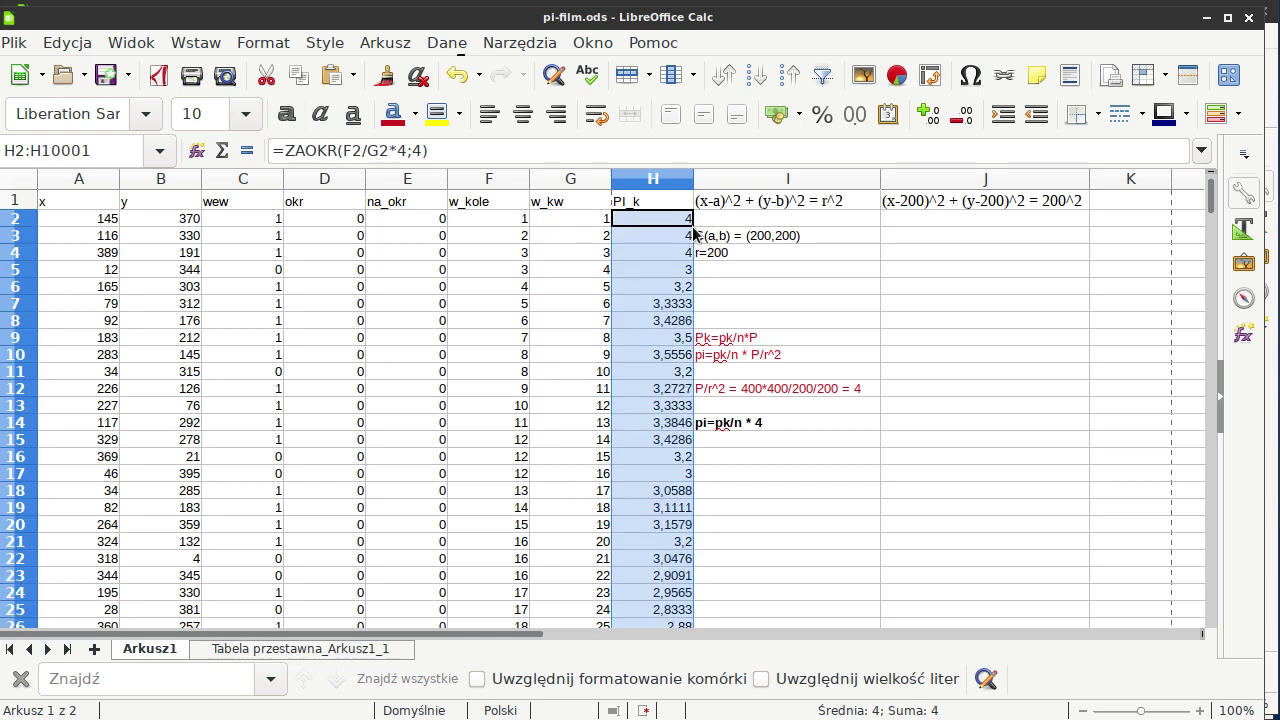
pyautogui.click(662, 389)
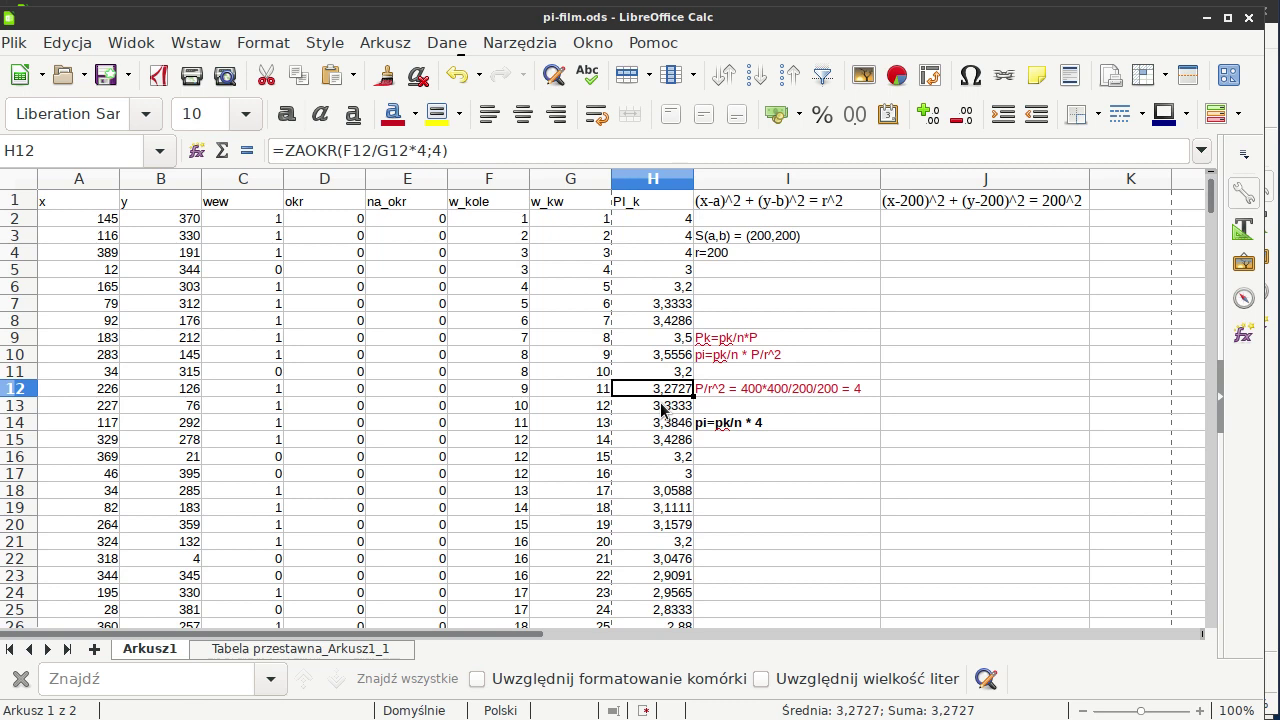
pyautogui.press('pagedown')
pyautogui.press('pagedown')
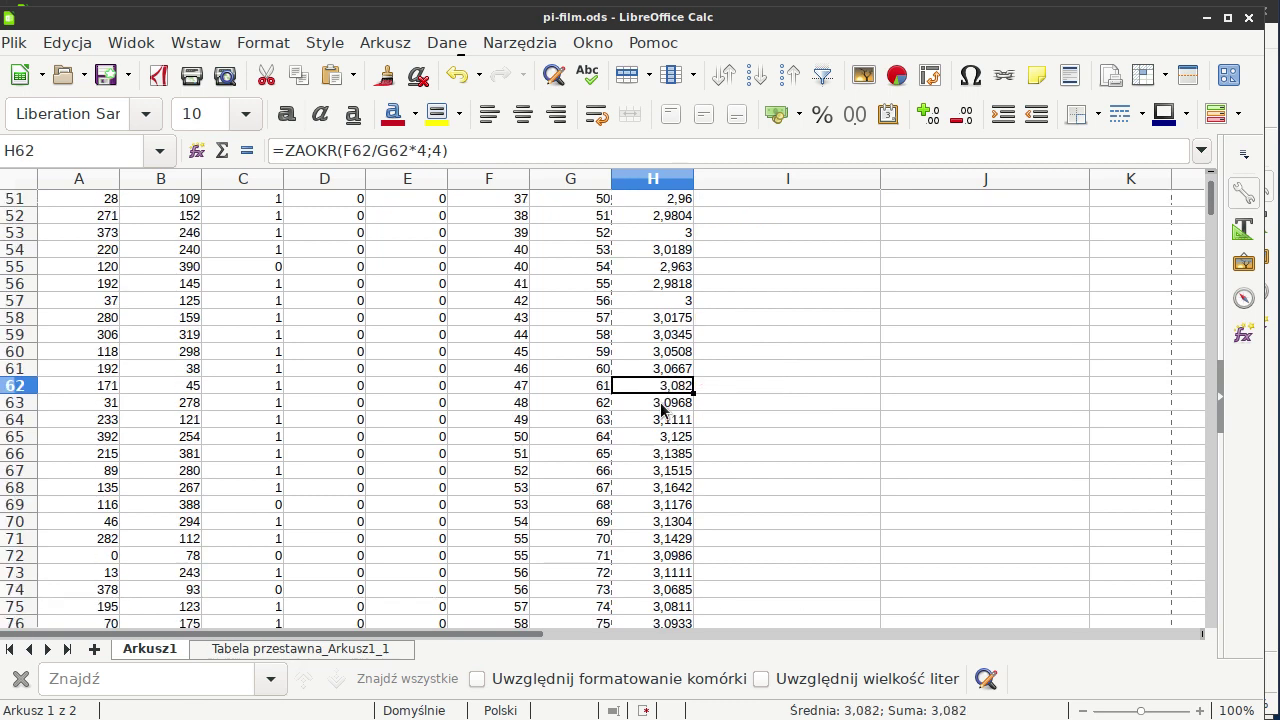
pyautogui.press('pagedown')
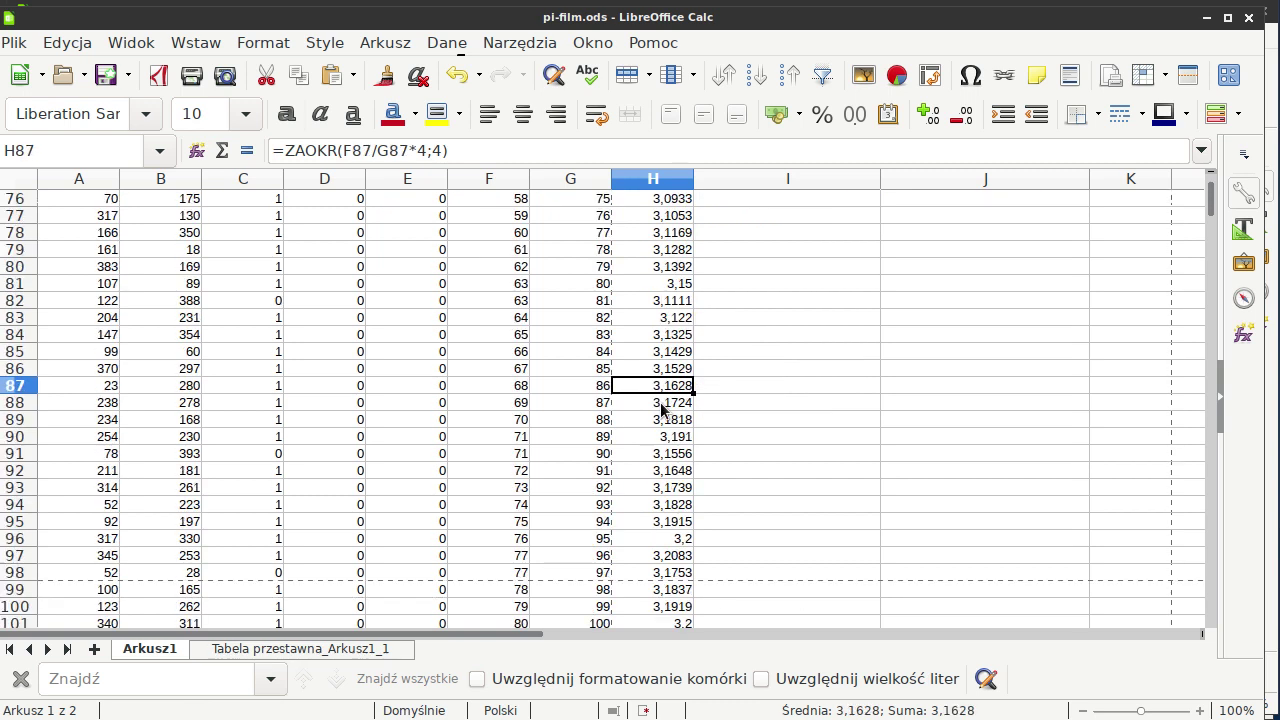
pyautogui.press('pagedown')
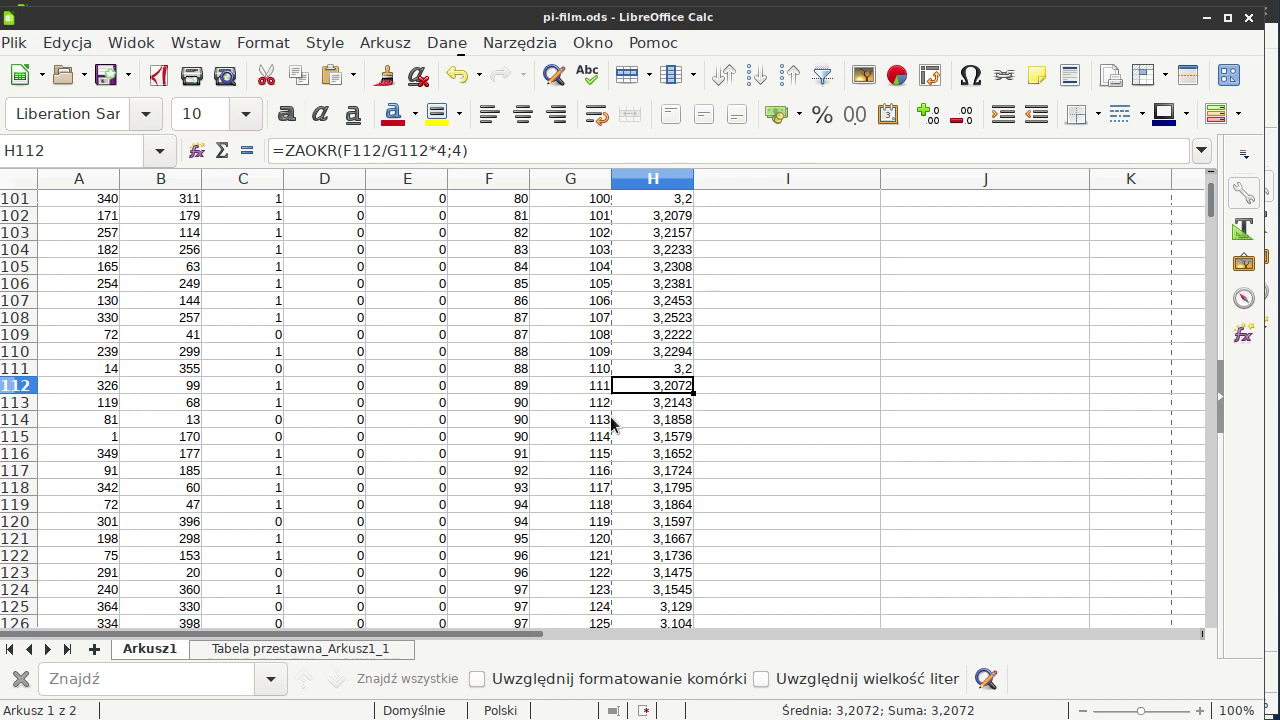
pyautogui.scroll(1, 543, 294)
pyautogui.click(598, 253)
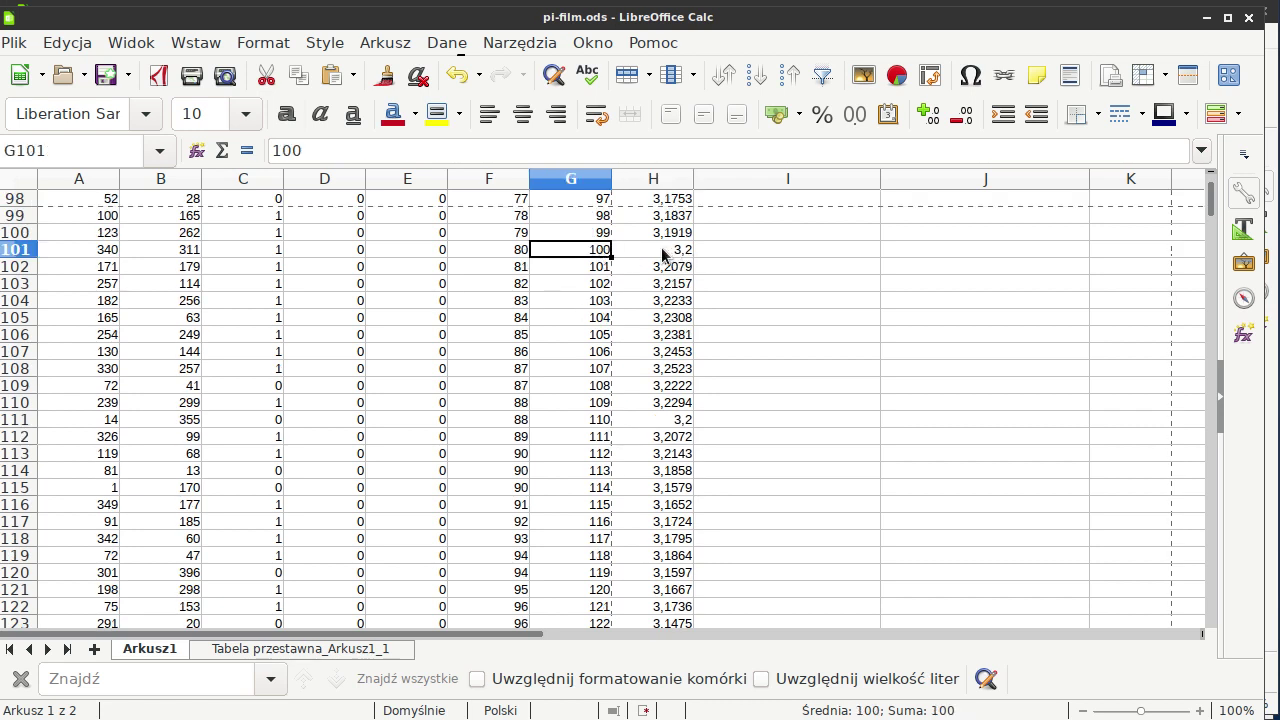
pyautogui.hotkey('alt', 'Tab')
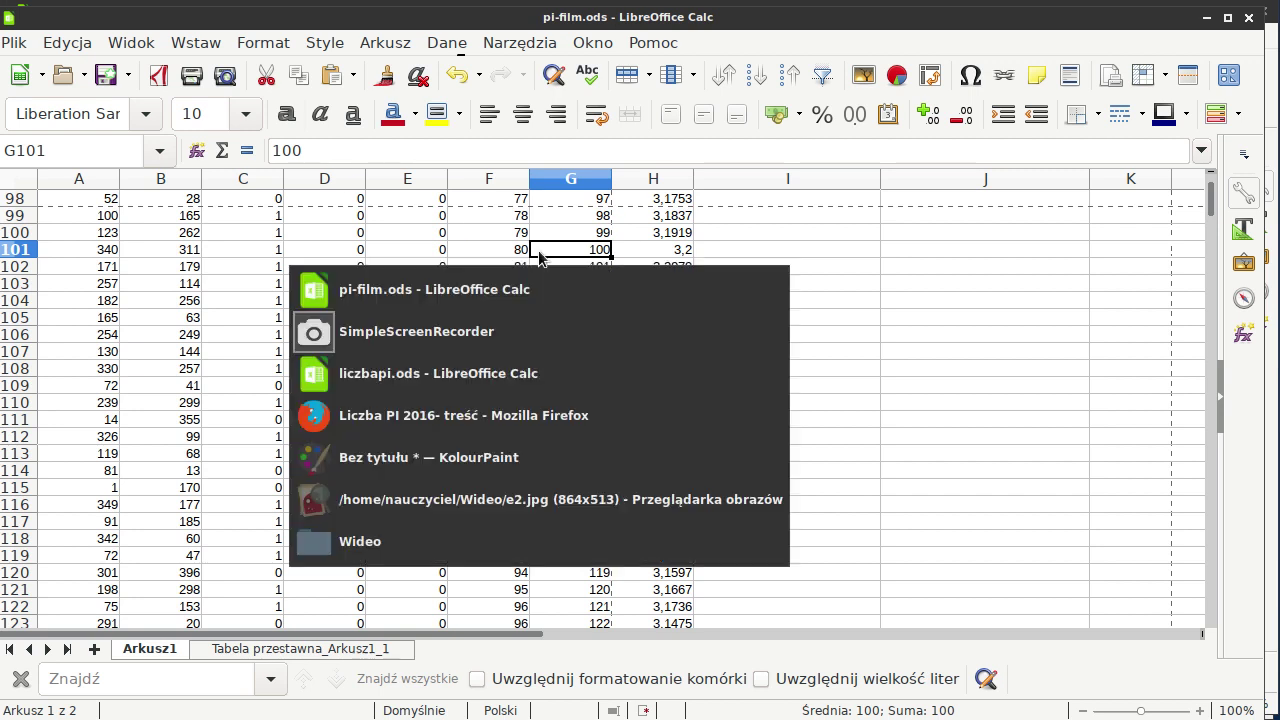
pyautogui.hotkey('alt', 'Tab')
pyautogui.hotkey('alt', 'Tab')
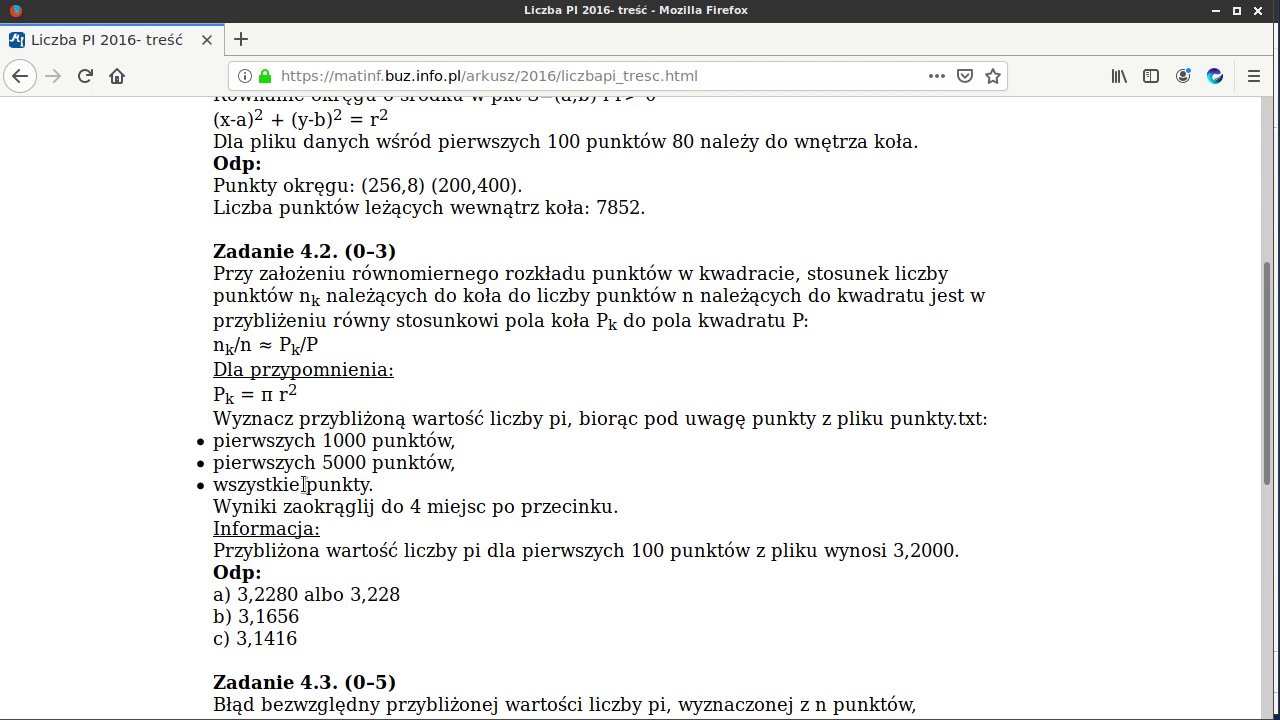
pyautogui.hotkey('alt', 'Tab')
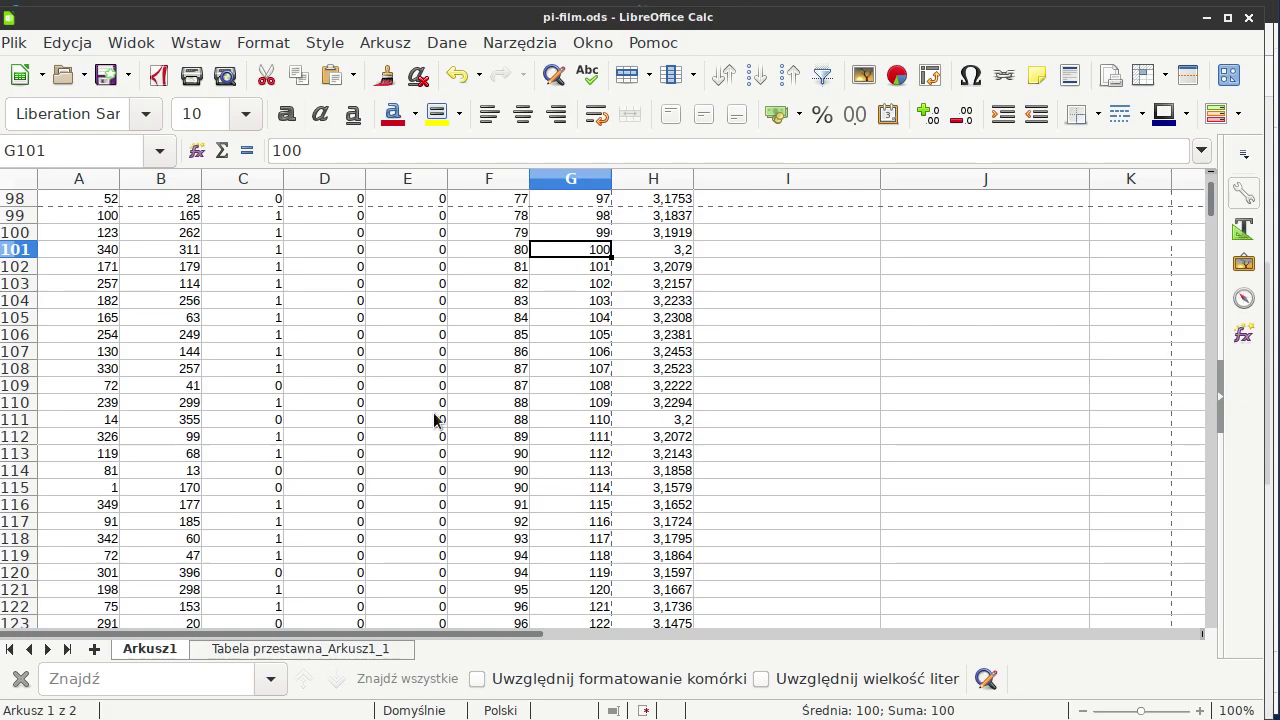
# Go down to row 1001, confirm the 1000-point pi estimate is 3,228, then switch to Firefox.
pyautogui.scroll(-5, 597, 322)
pyautogui.scroll(-1, 597, 322)
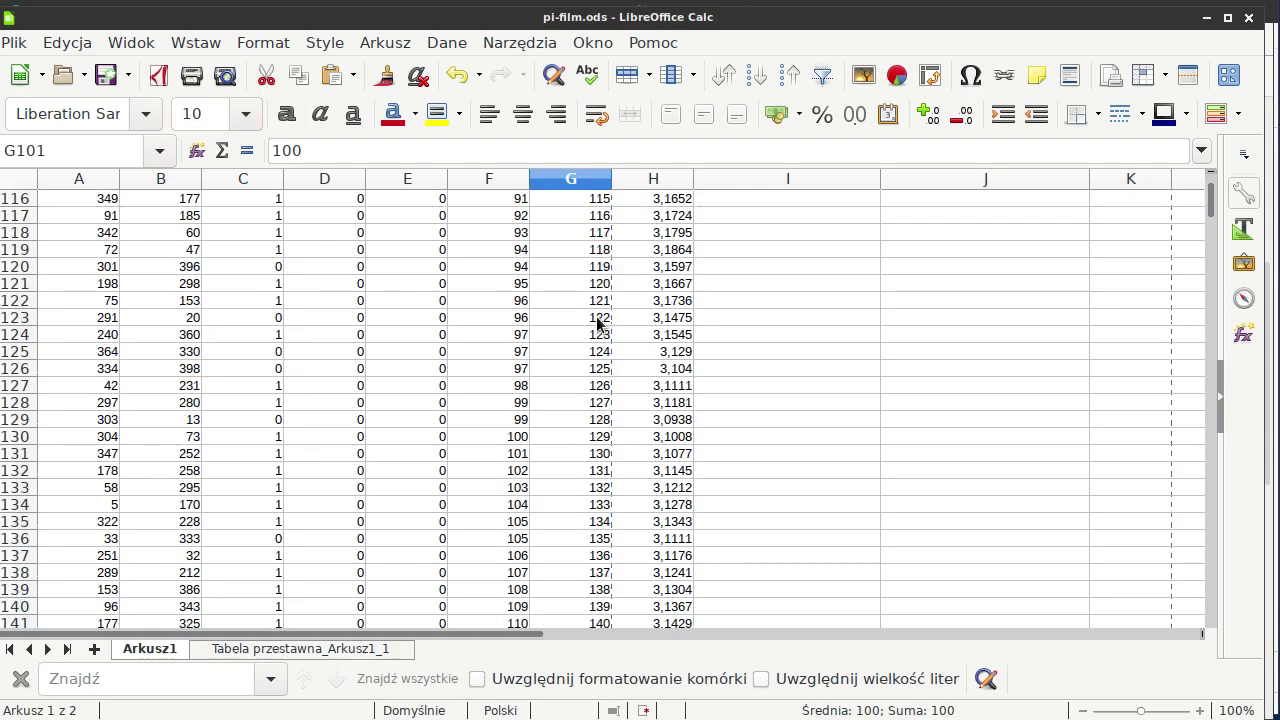
pyautogui.scroll(-7, 597, 322)
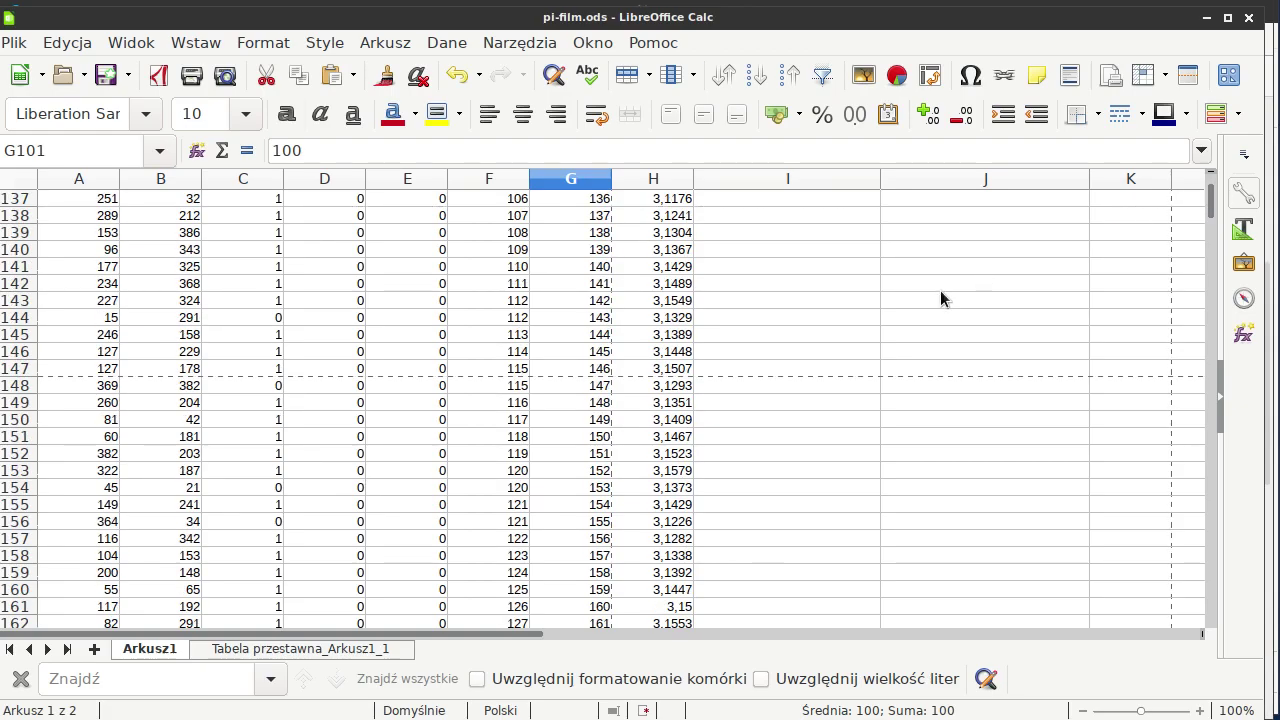
pyautogui.press('pagedown')
pyautogui.press('pagedown')
pyautogui.press('pagedown')
pyautogui.press('pagedown')
pyautogui.press('pagedown')
pyautogui.press('pagedown')
pyautogui.press('pagedown')
pyautogui.press('pagedown')
pyautogui.press('pagedown')
pyautogui.press('pagedown')
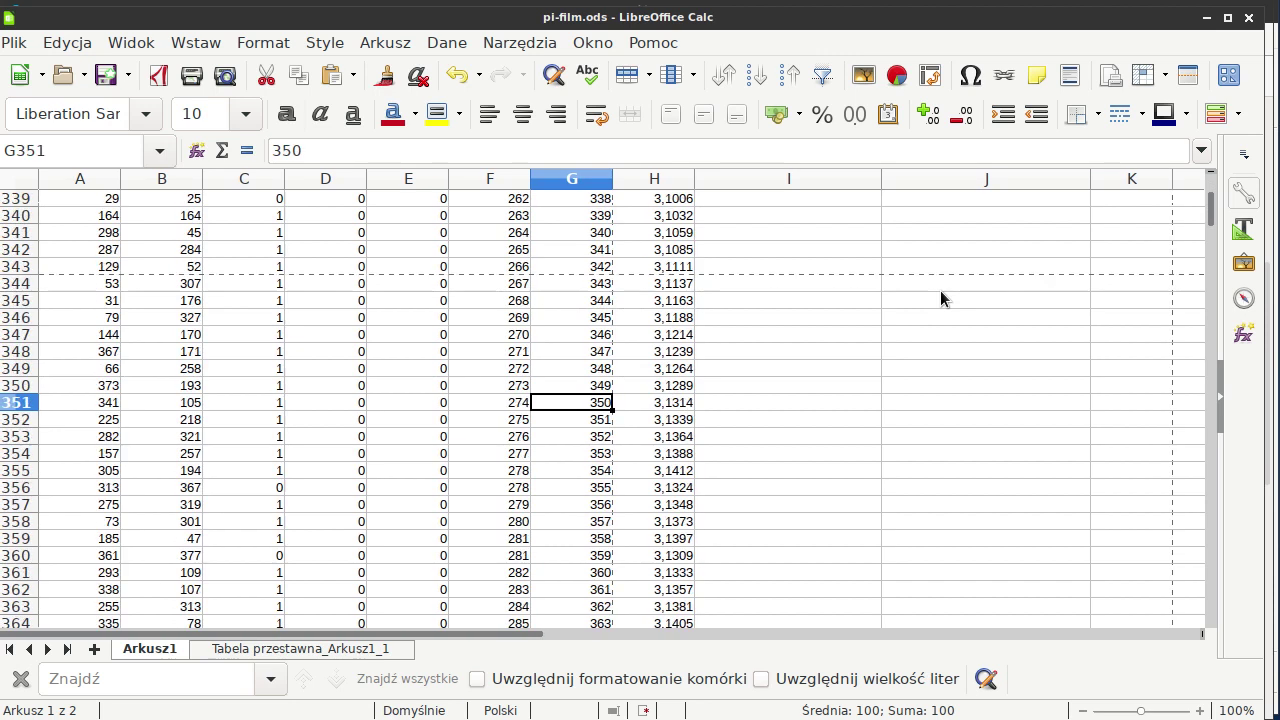
pyautogui.press('pagedown')
pyautogui.press('pagedown')
pyautogui.press('pagedown')
pyautogui.press('pagedown')
pyautogui.press('pagedown')
pyautogui.press('pagedown')
pyautogui.press('pagedown')
pyautogui.press('pagedown')
pyautogui.press('pagedown')
pyautogui.press('pagedown')
pyautogui.press('pagedown')
pyautogui.press('pagedown')
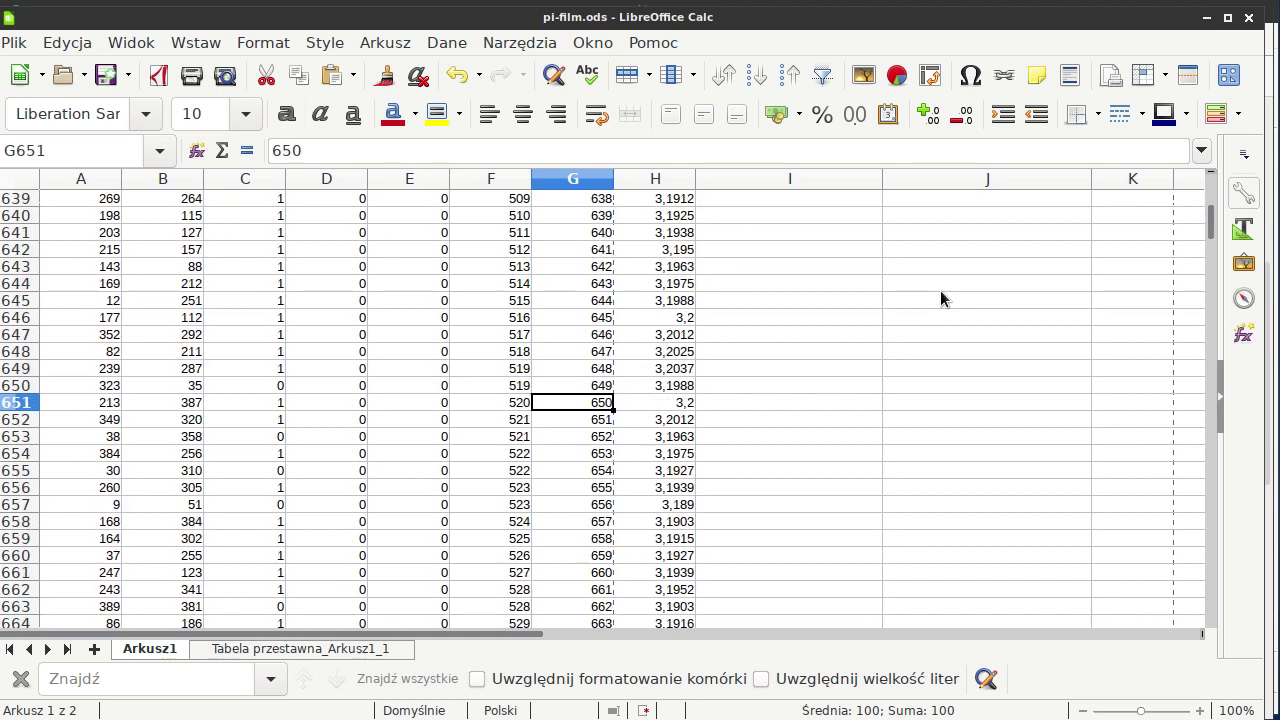
pyautogui.press('pagedown')
pyautogui.press('pagedown')
pyautogui.press('pagedown')
pyautogui.press('pagedown')
pyautogui.press('pagedown')
pyautogui.press('pagedown')
pyautogui.press('pagedown')
pyautogui.press('pagedown')
pyautogui.press('pagedown')
pyautogui.press('pagedown')
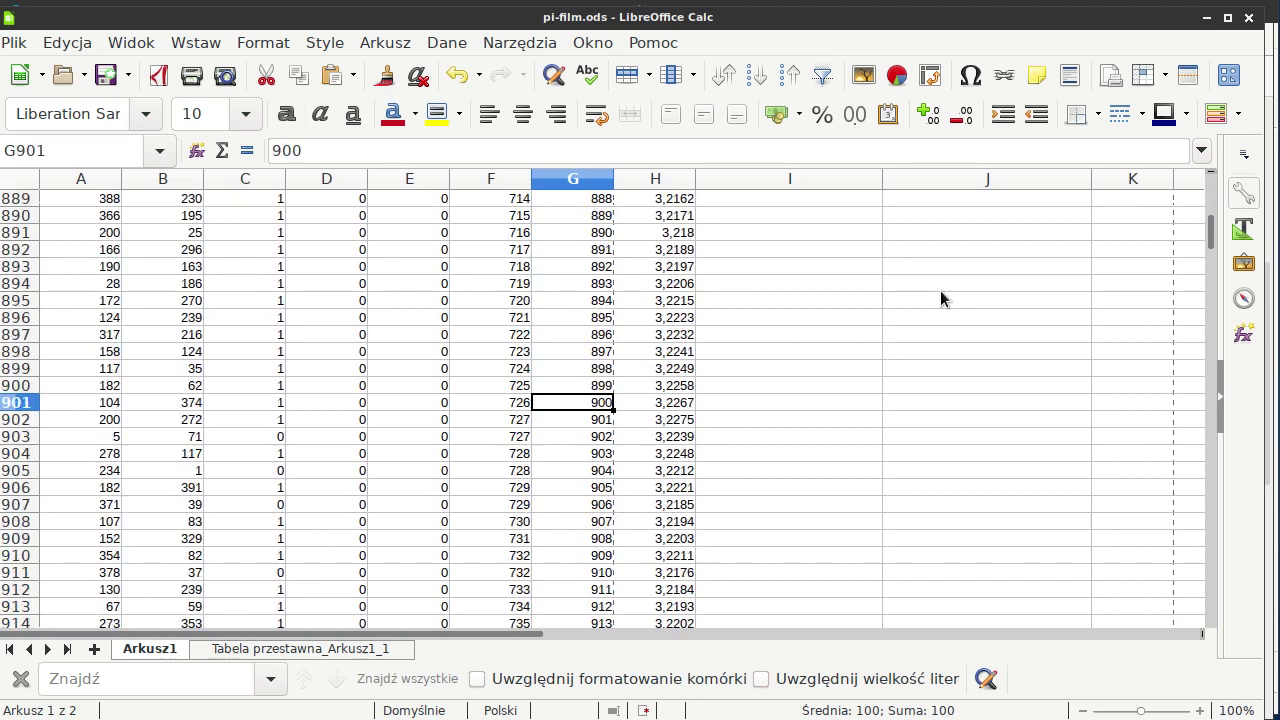
pyautogui.press('pagedown')
pyautogui.press('pagedown')
pyautogui.press('pagedown')
pyautogui.press('pagedown')
pyautogui.press('pagedown')
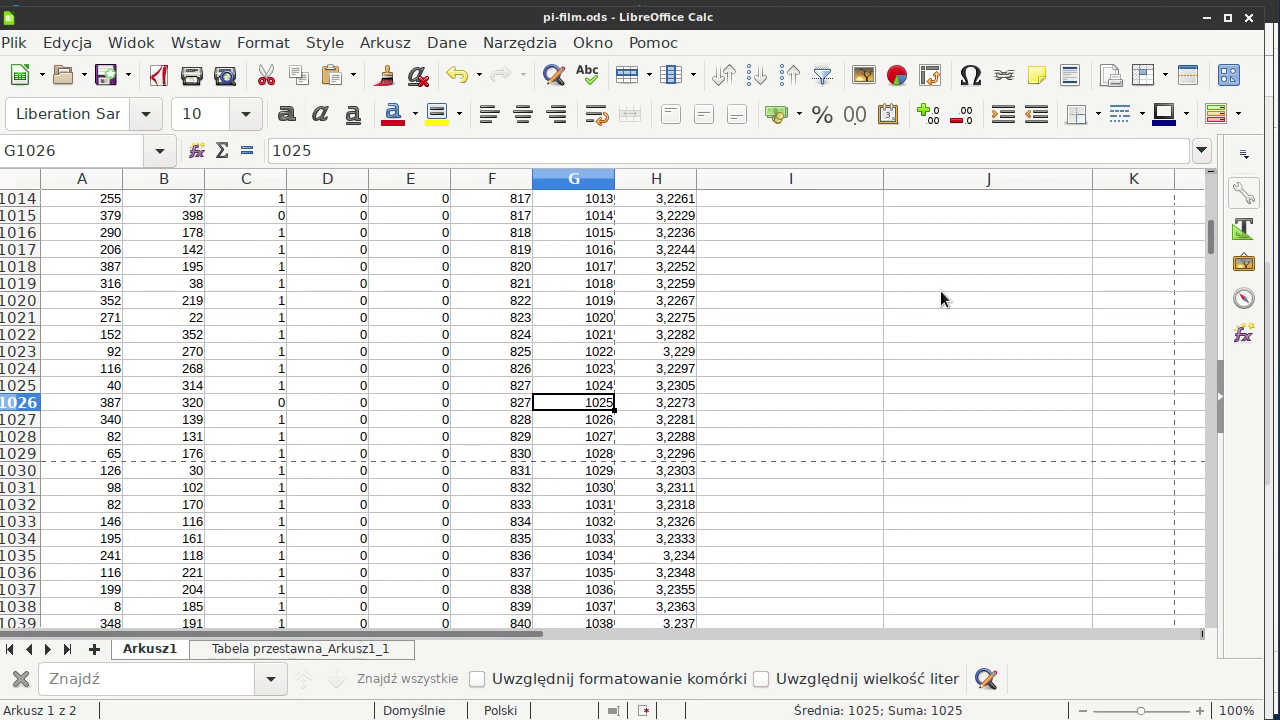
pyautogui.scroll(3, 501, 380)
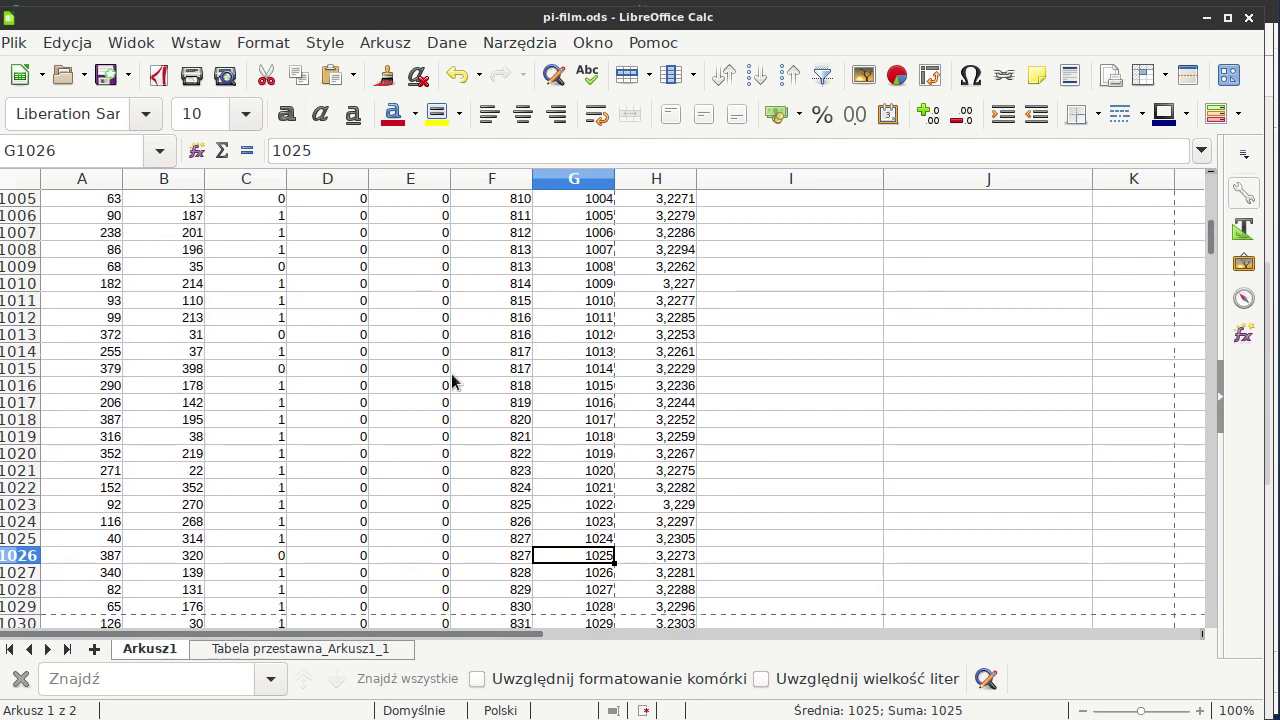
pyautogui.scroll(4, 451, 378)
pyautogui.click(597, 336)
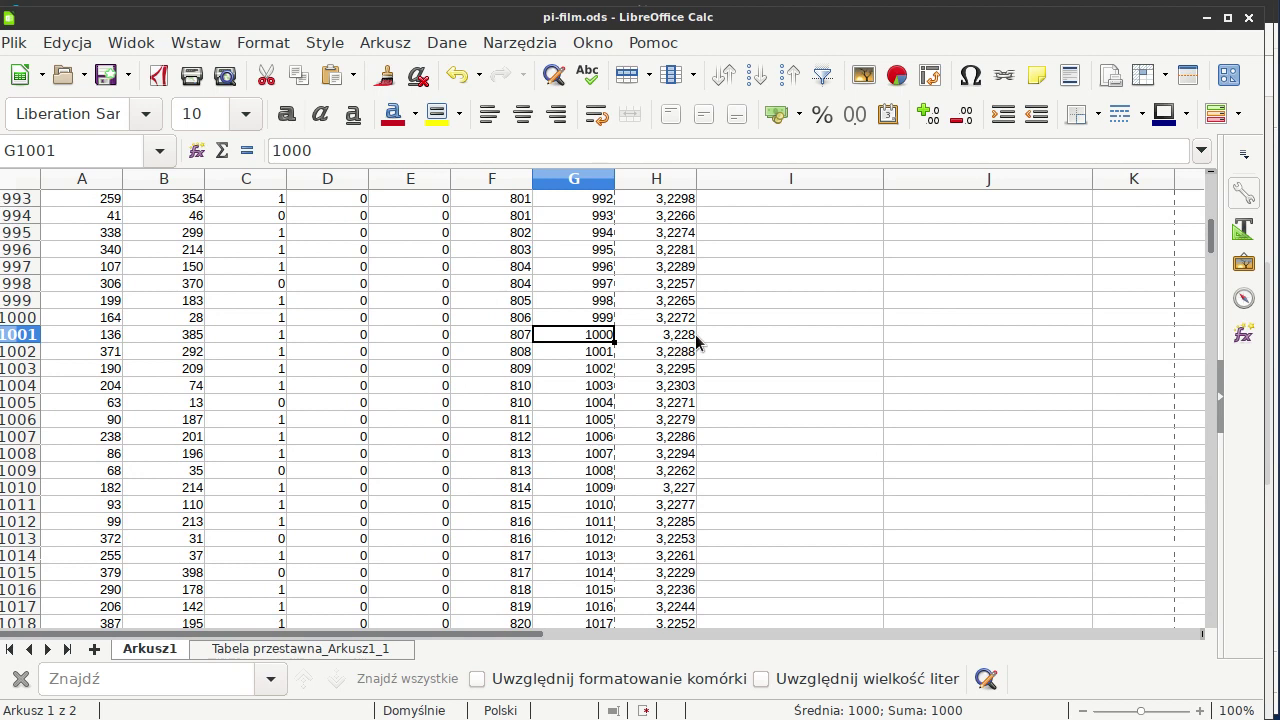
pyautogui.hotkey('alt', 'Tab')
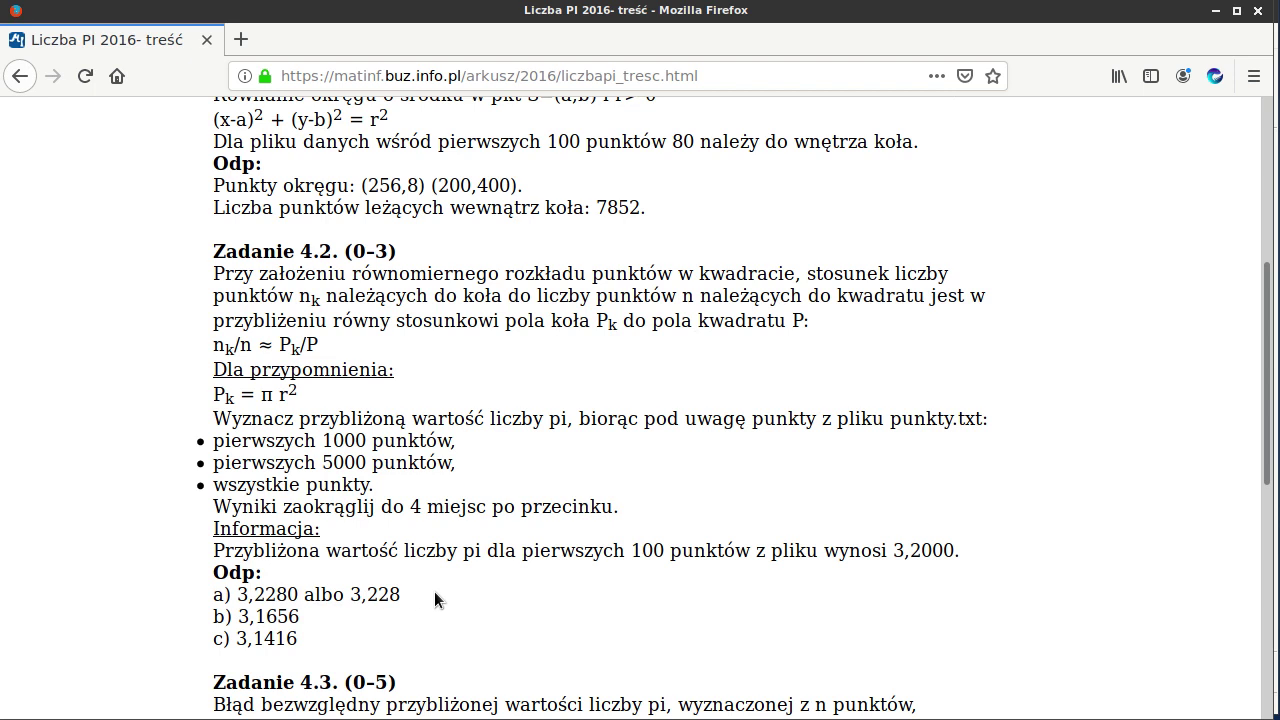
# Scroll to Zadanie 4.3, select its expected ε1700 answer 0,0184, then return to Calc.
pyautogui.scroll(-10, 825, 543)
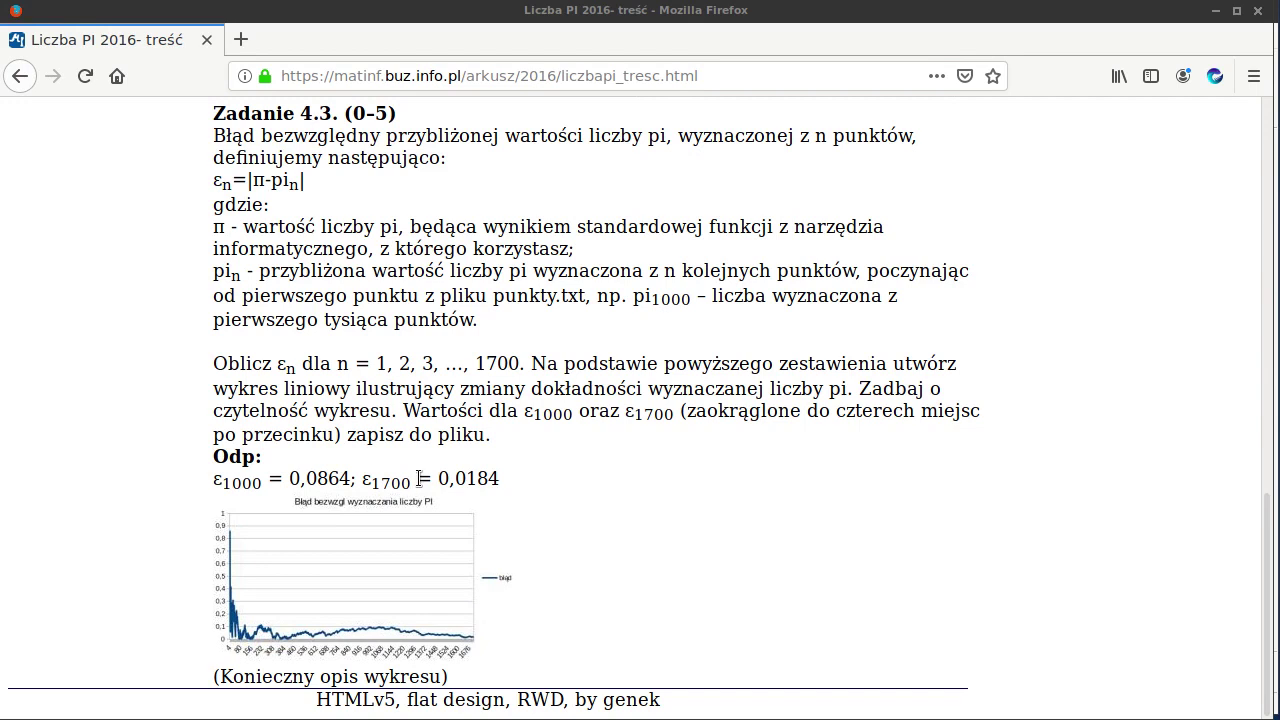
pyautogui.moveTo(437, 479); pyautogui.dragTo(502, 486)
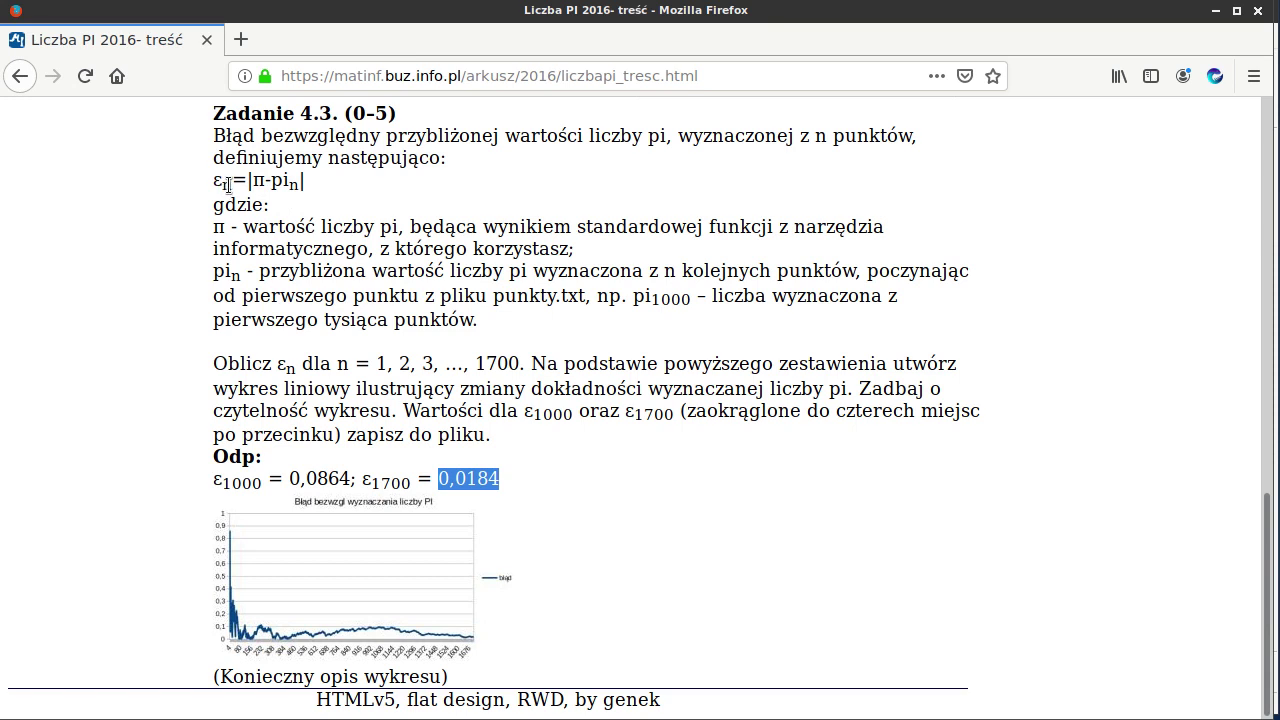
pyautogui.hotkey('alt', 'Tab')
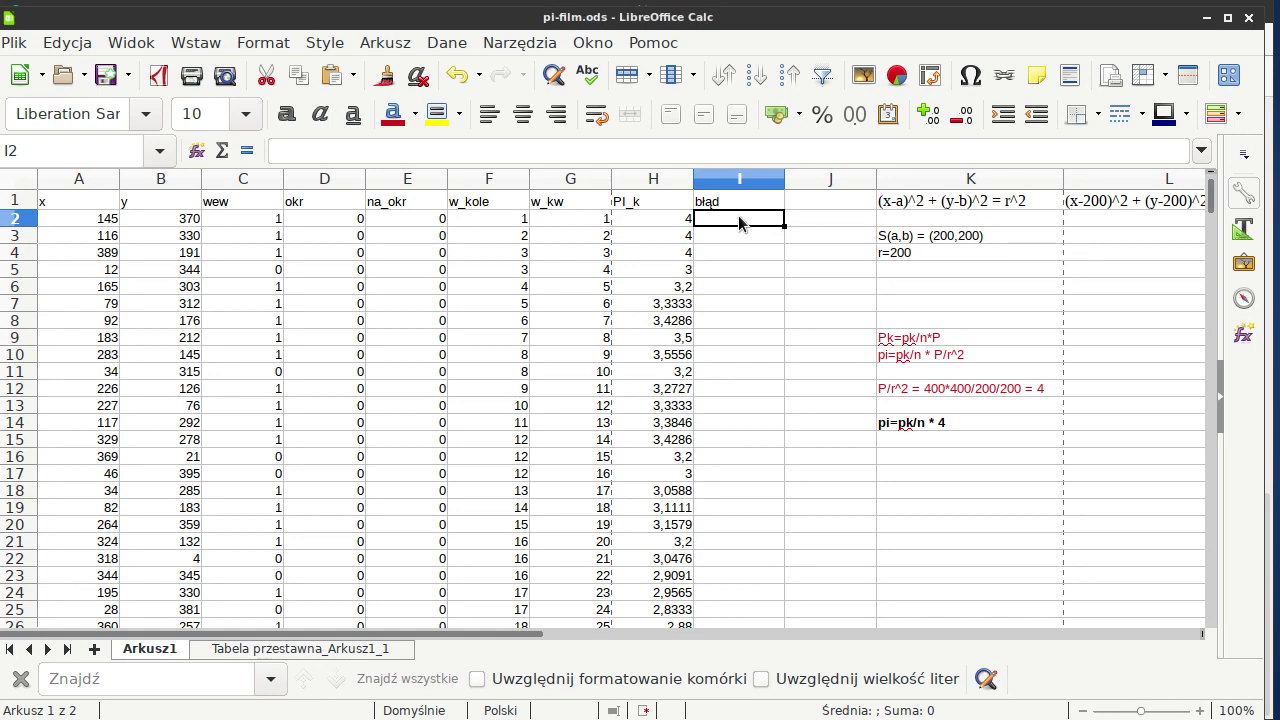
# Enter =MODUŁ.LICZBY(PI()-H2) in I2 as the absolute error of the first estimate.
pyautogui.write('=modu')
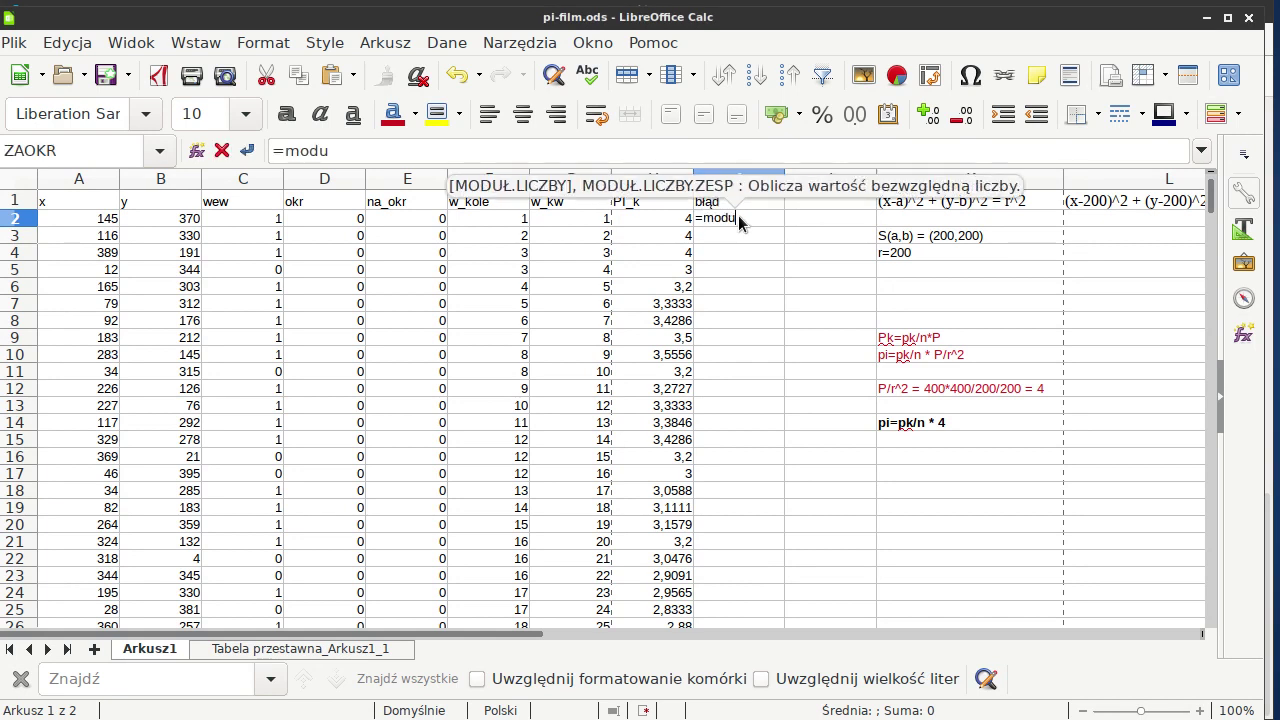
pyautogui.write('ł.l')
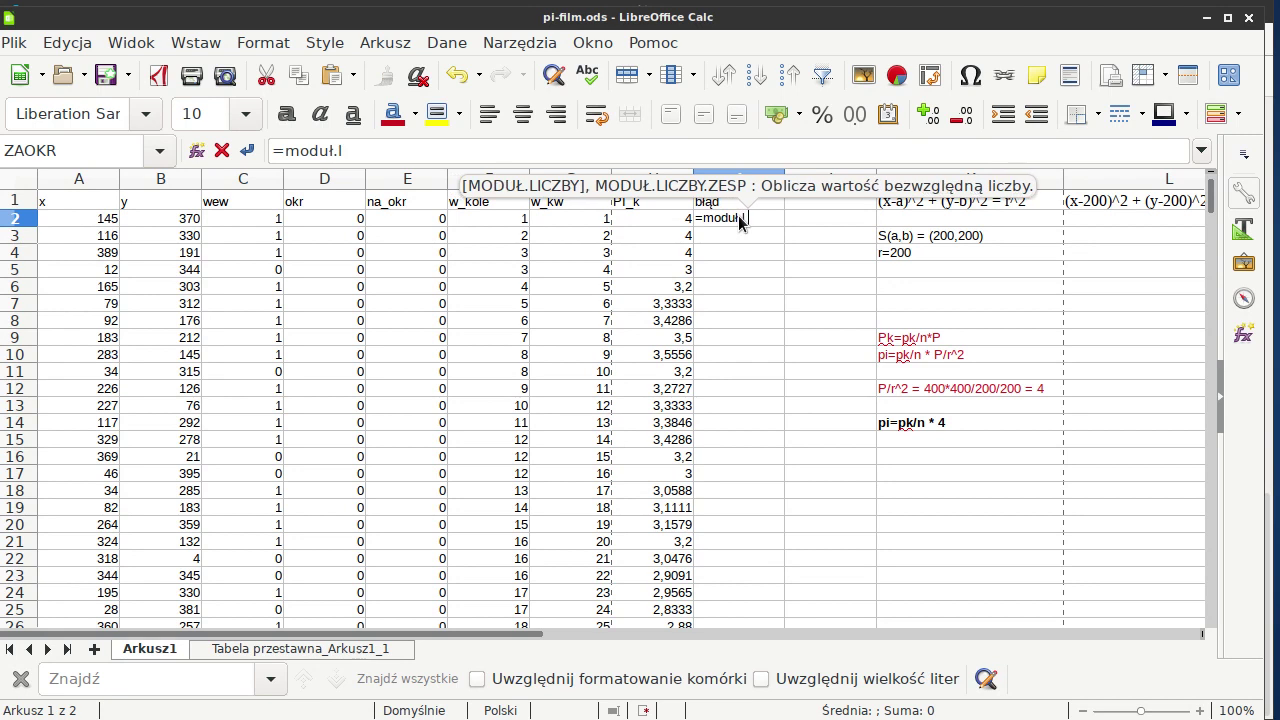
pyautogui.write('iczby')
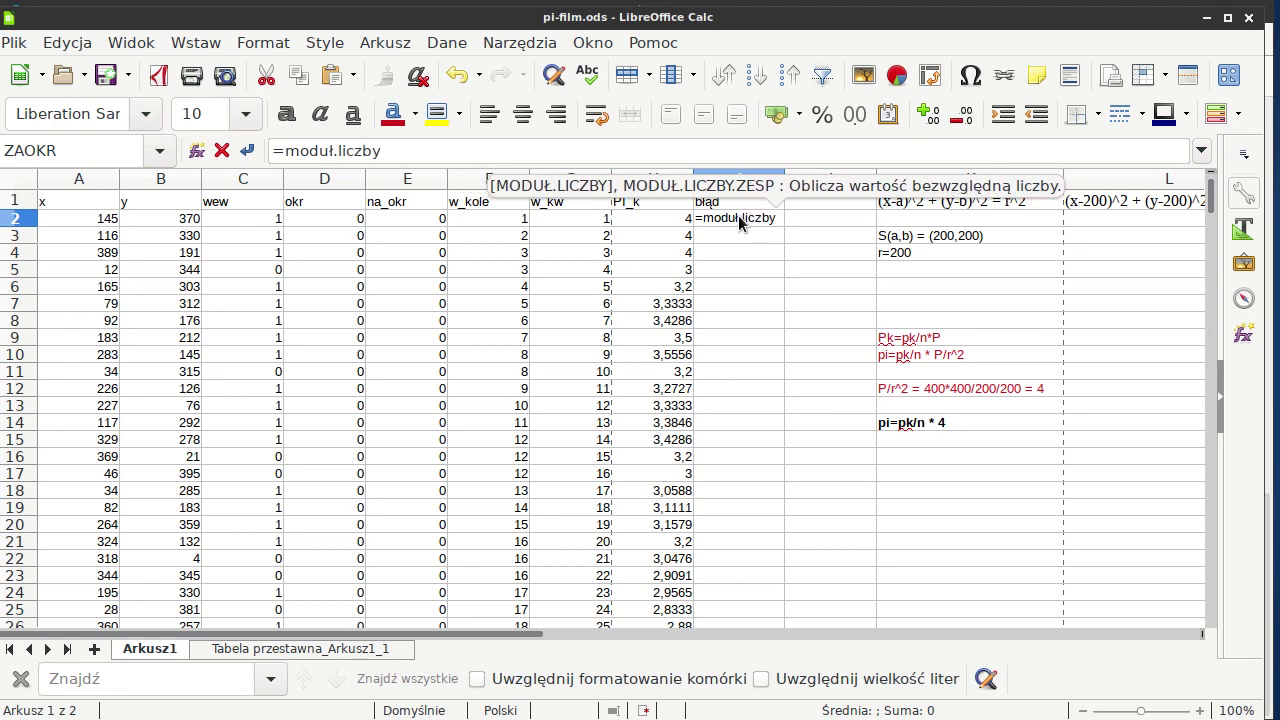
pyautogui.write('(')
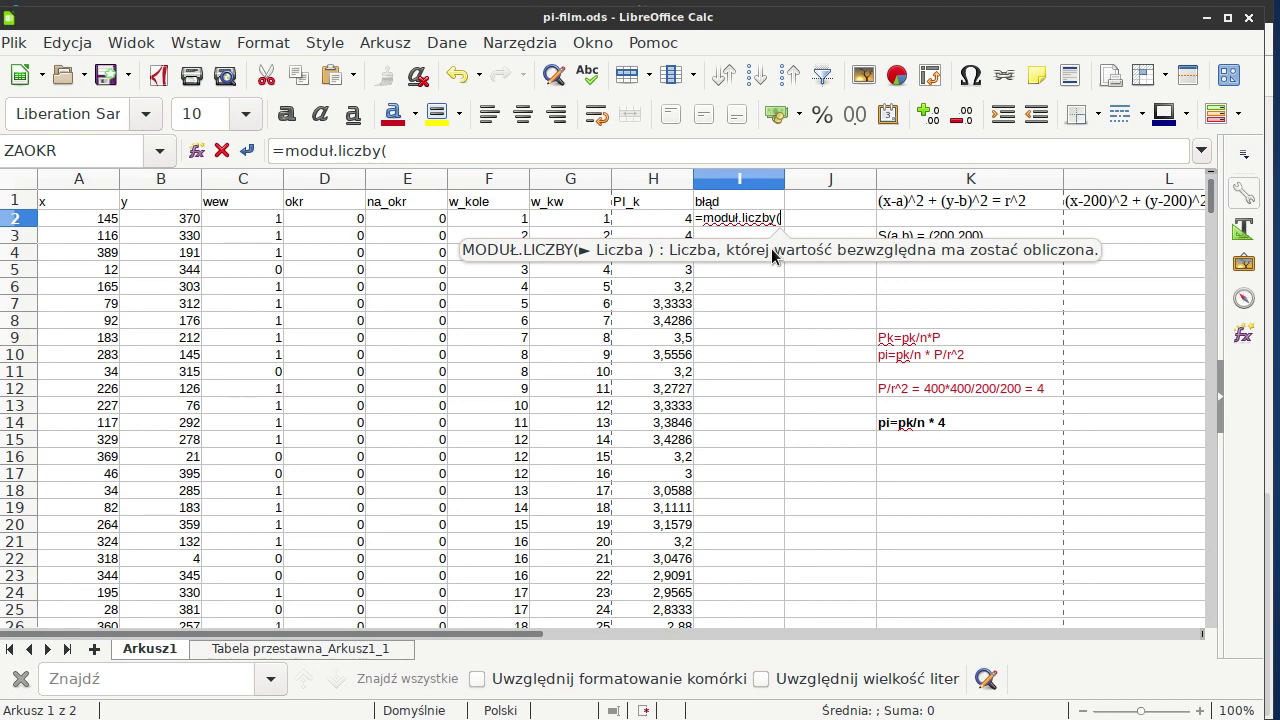
pyautogui.write('pi(')
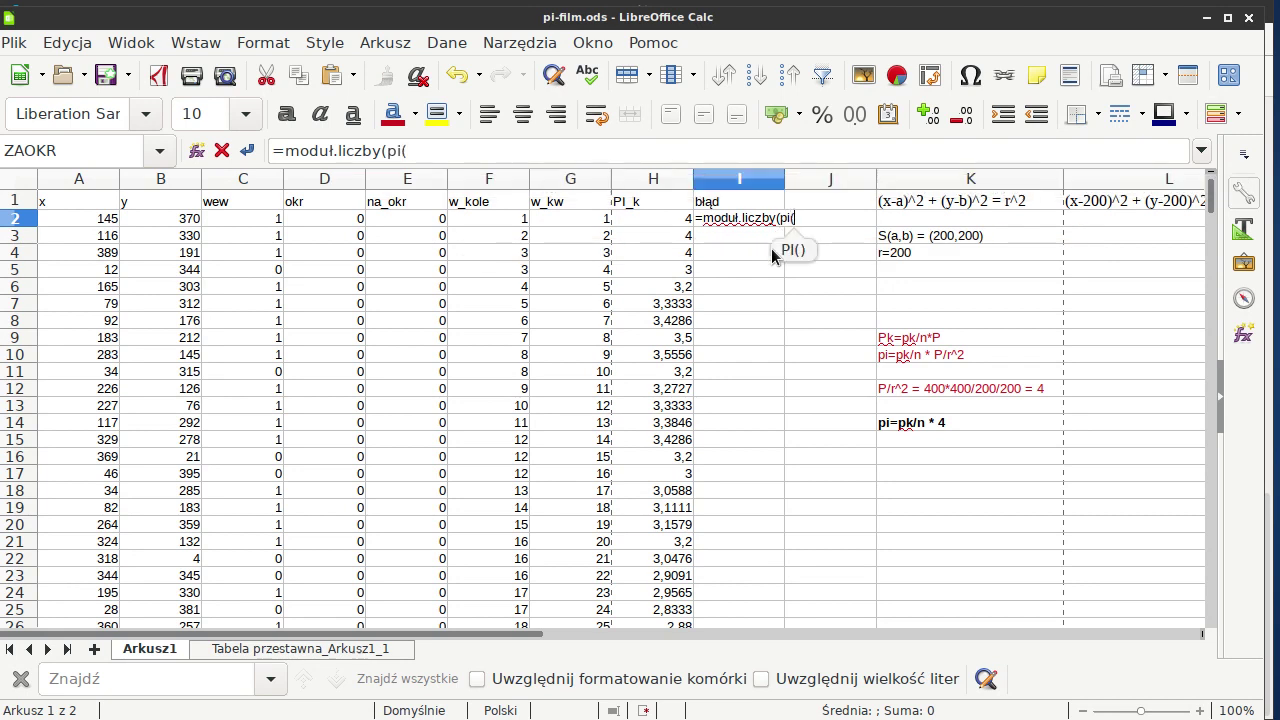
pyautogui.write(')')
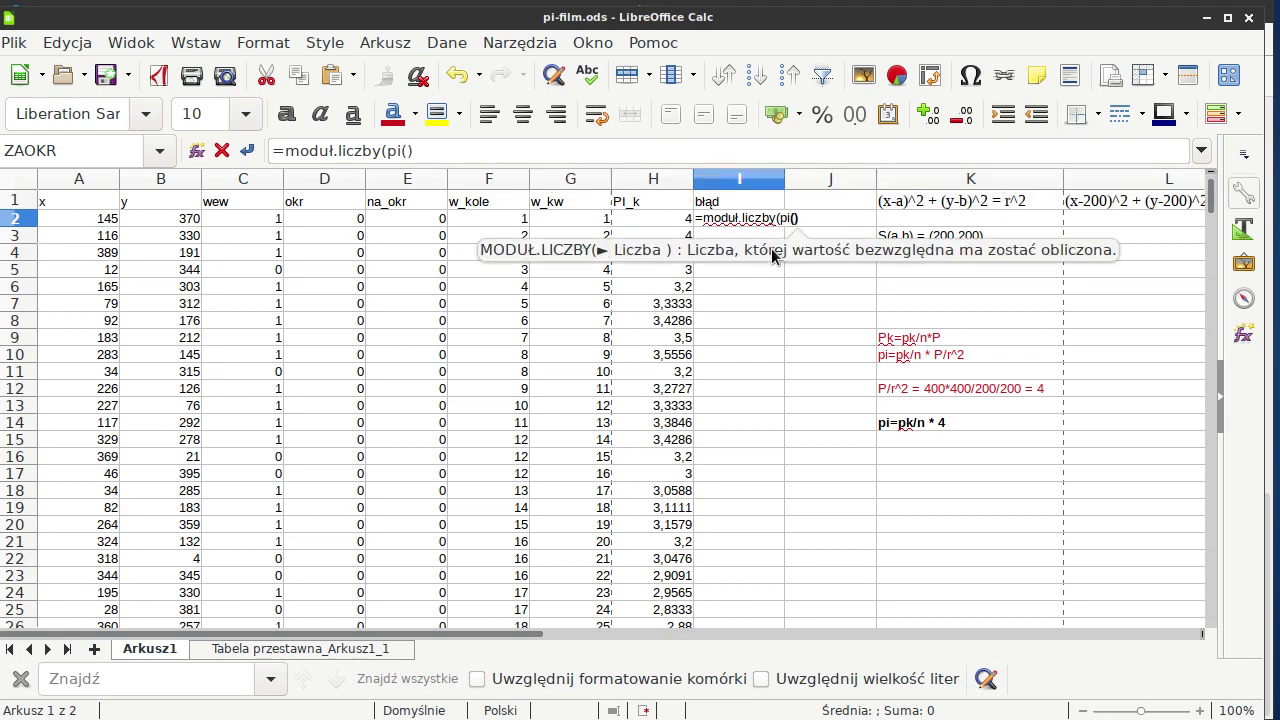
pyautogui.write('-')
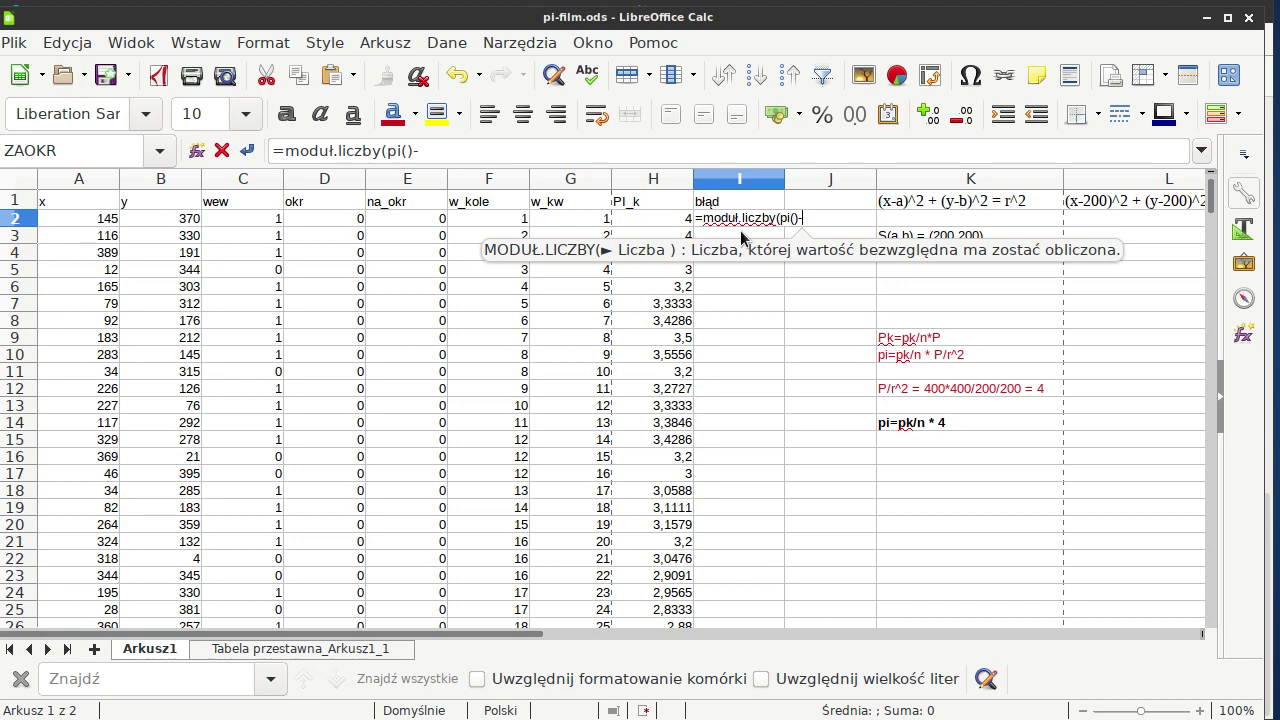
pyautogui.click(675, 220)
pyautogui.write(')')
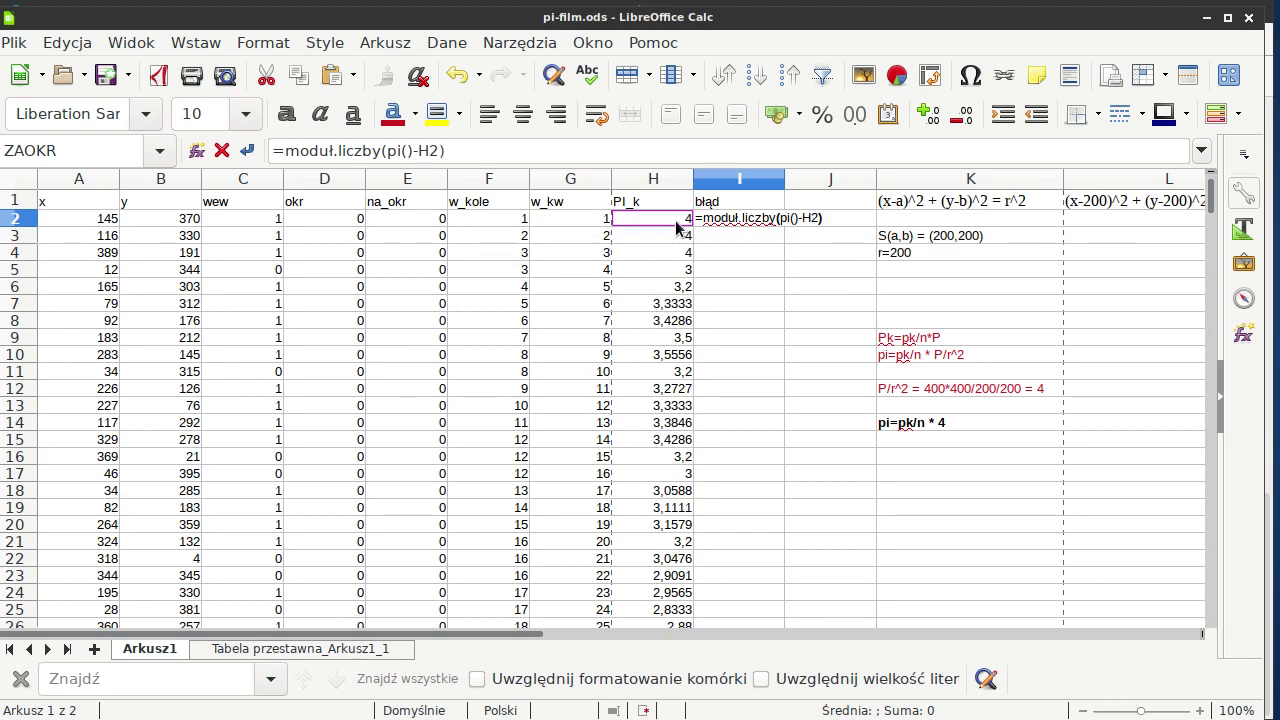
pyautogui.press('Return')
# Wrap the I2 error formula in ZAOKR(...;4) so it rounds to 0,8584.
pyautogui.press('Up')
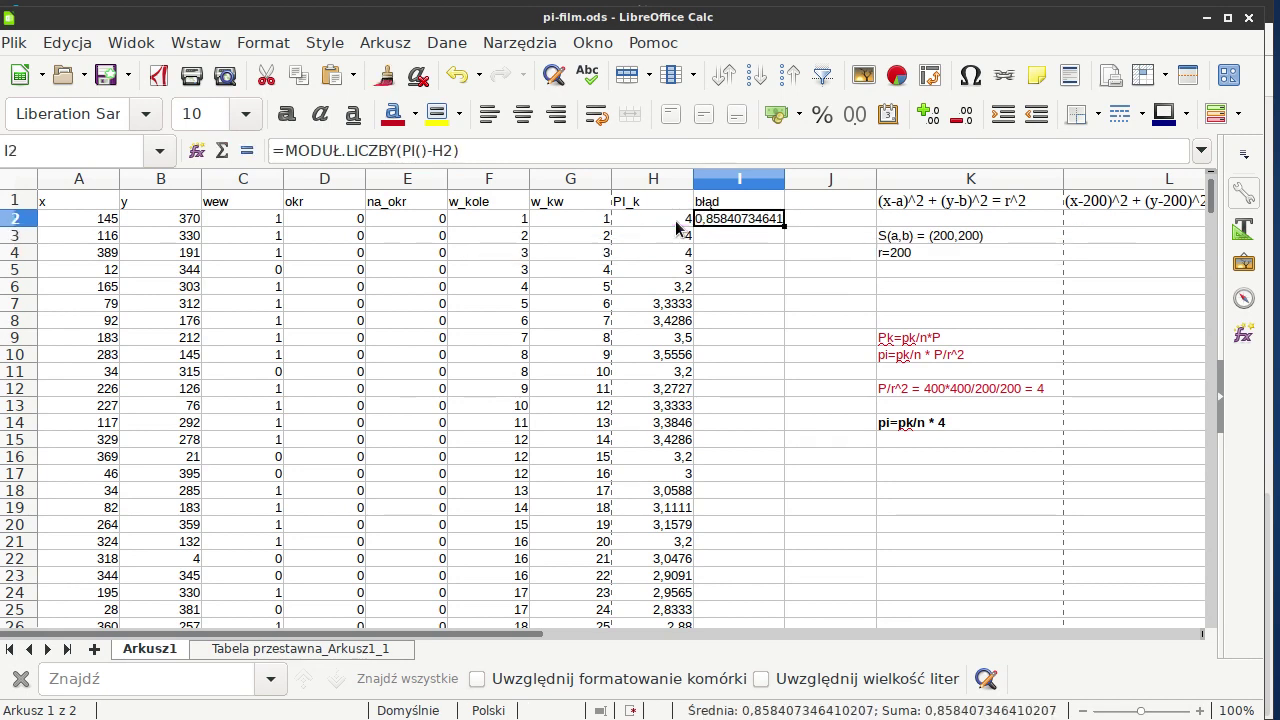
pyautogui.press('F2')
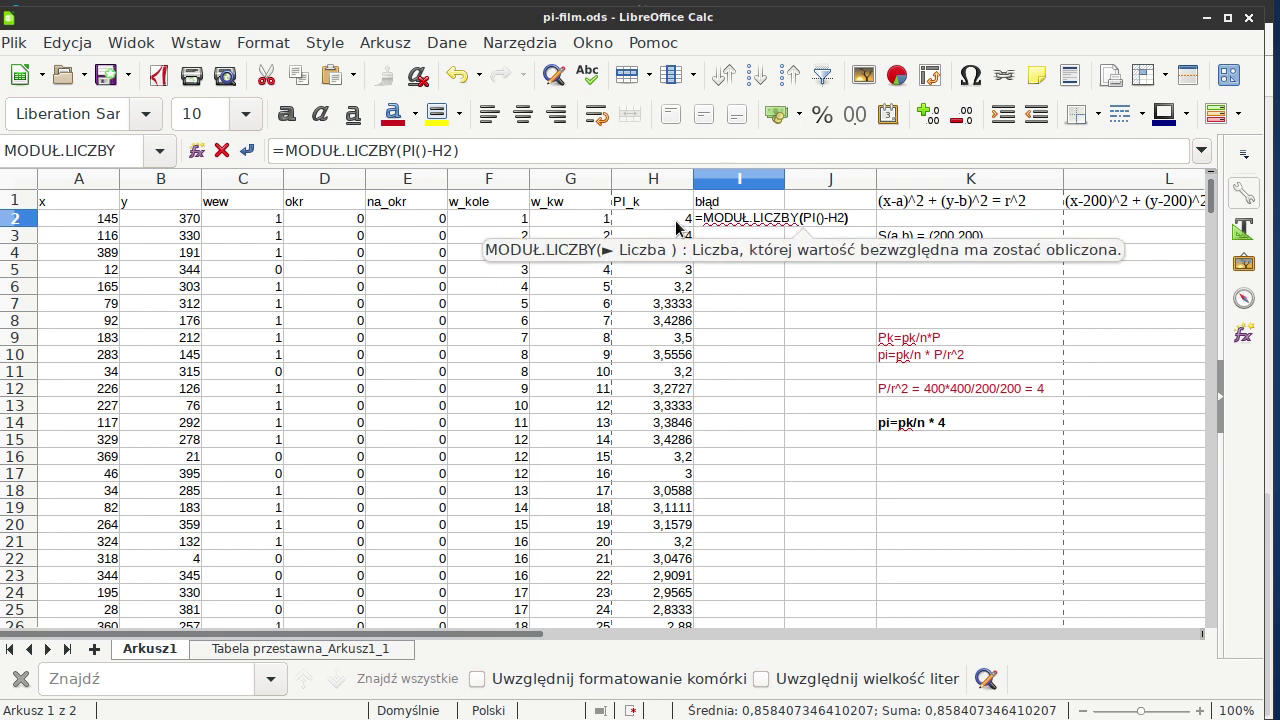
pyautogui.press('Home')
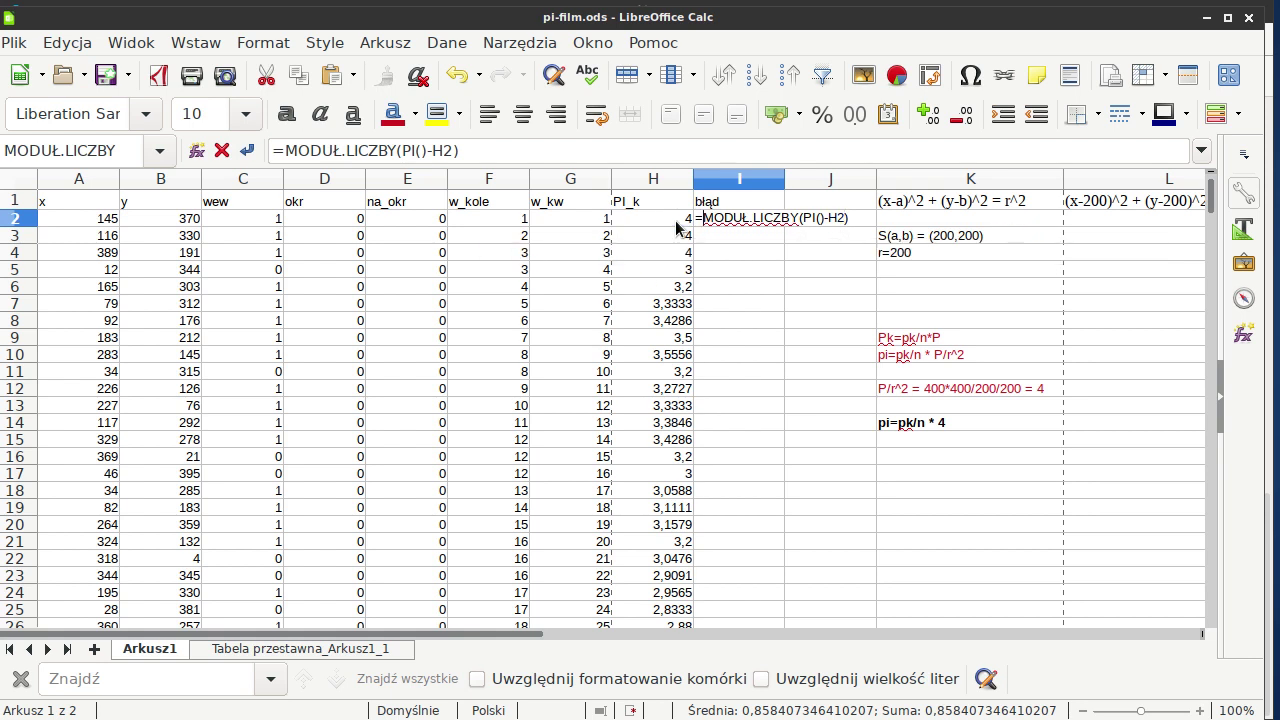
pyautogui.write('zaokr')
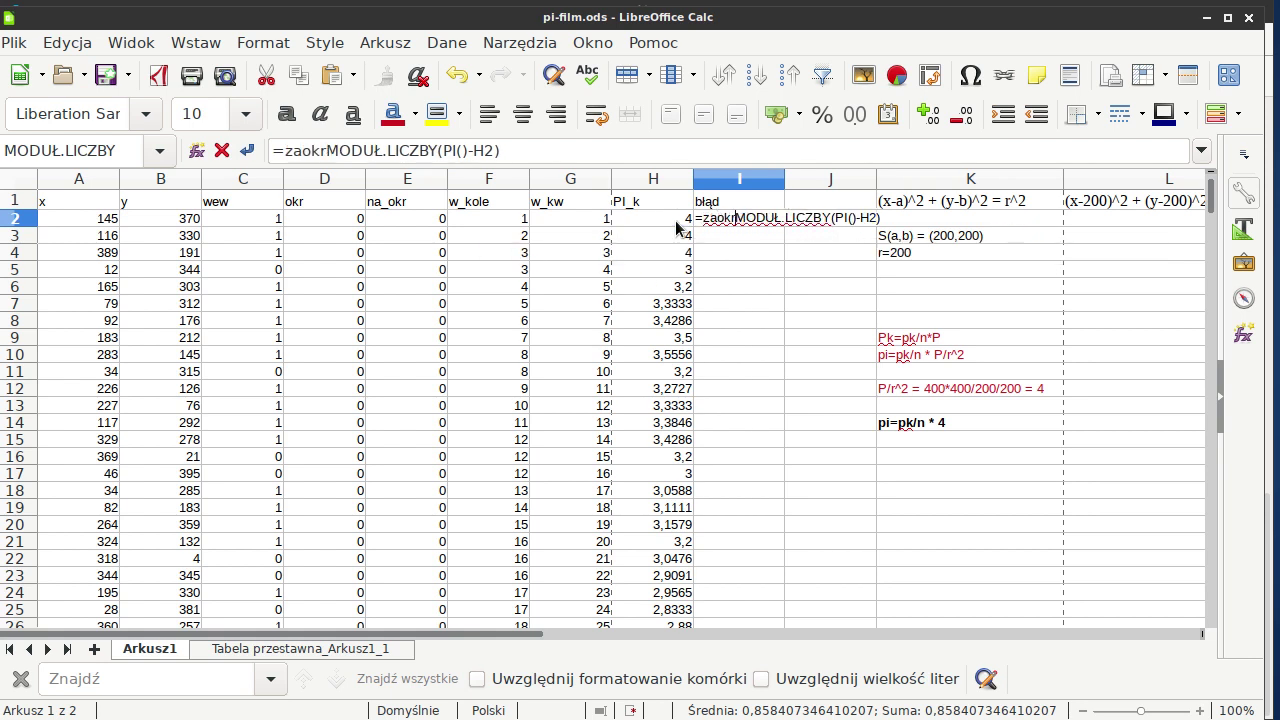
pyautogui.write('.')
pyautogui.press('BackSpace')
pyautogui.write('(')
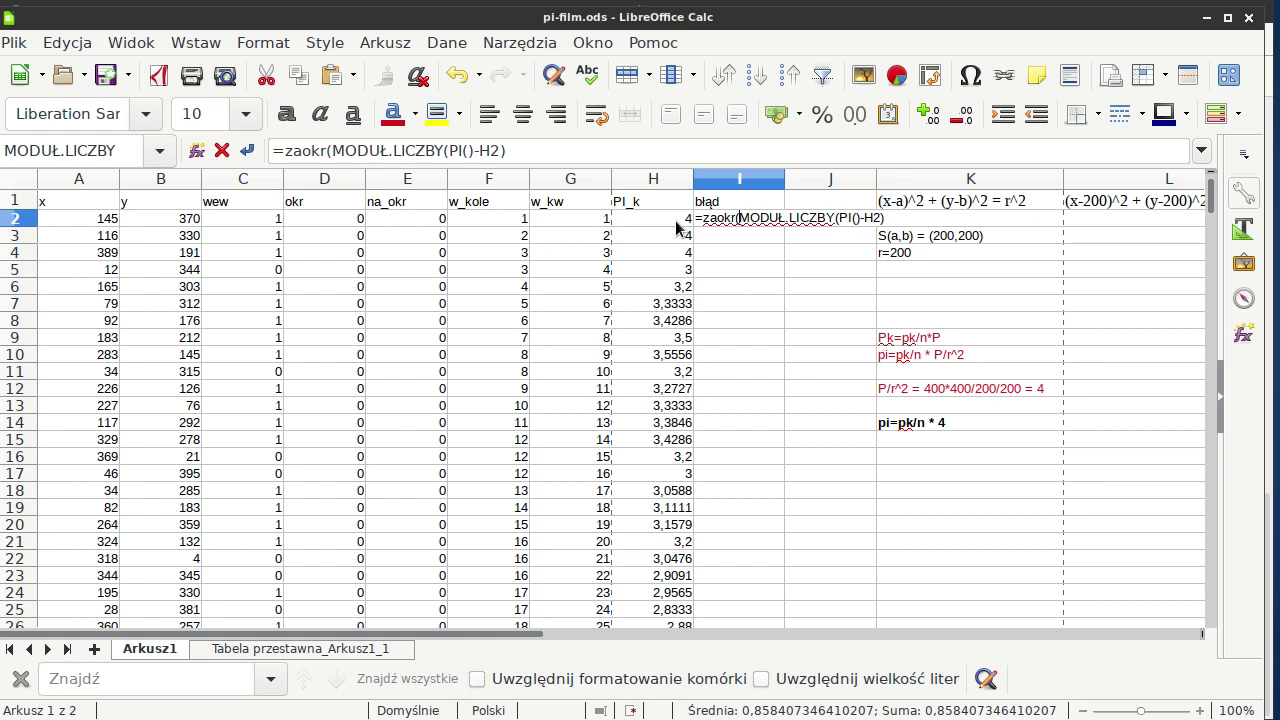
pyautogui.press('Right')
pyautogui.press('Right')
pyautogui.press('Right')
pyautogui.press('Right')
pyautogui.press('Right')
pyautogui.press('Right')
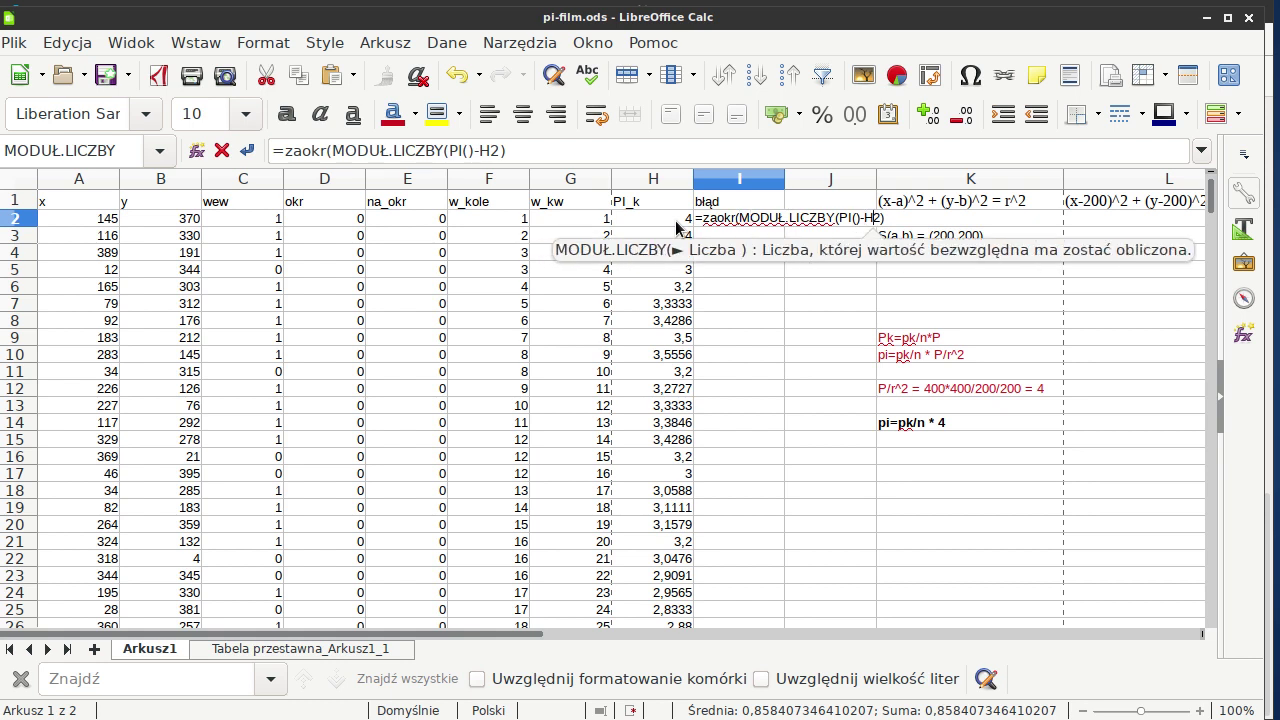
pyautogui.press('Right')
pyautogui.press('Right')
pyautogui.press('Right')
pyautogui.write(';')
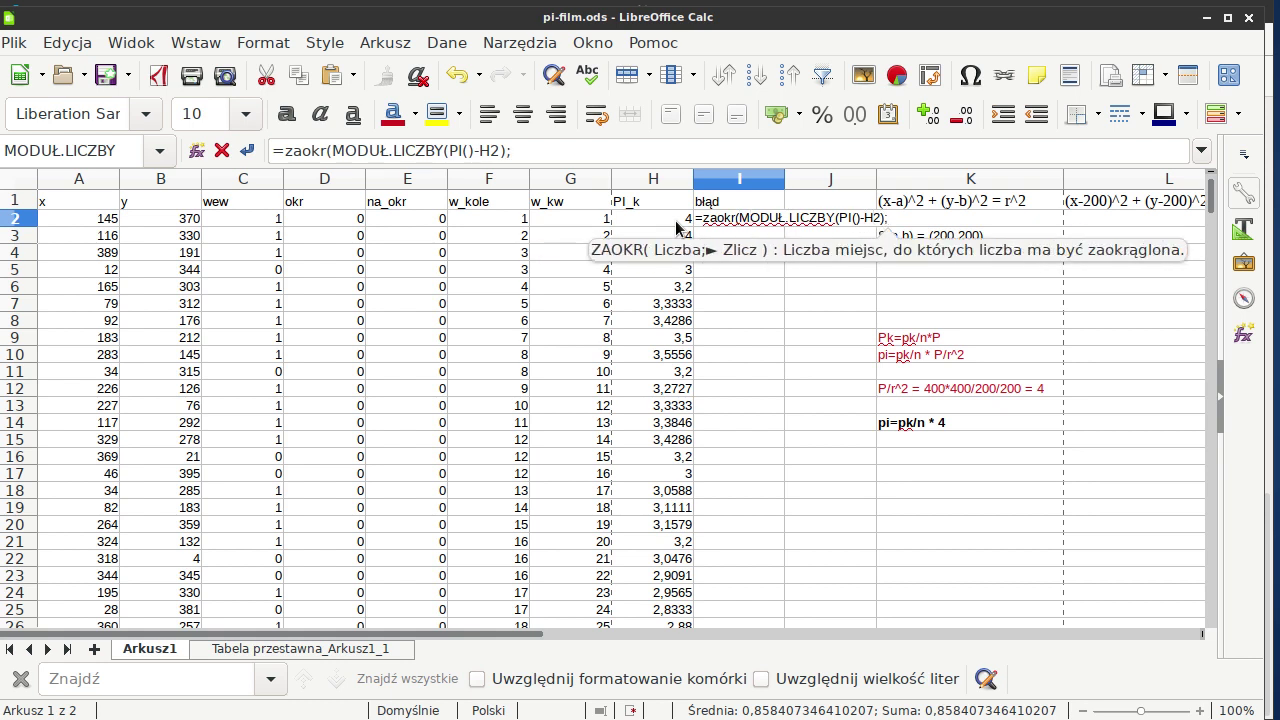
pyautogui.write('4)')
pyautogui.press('Return')
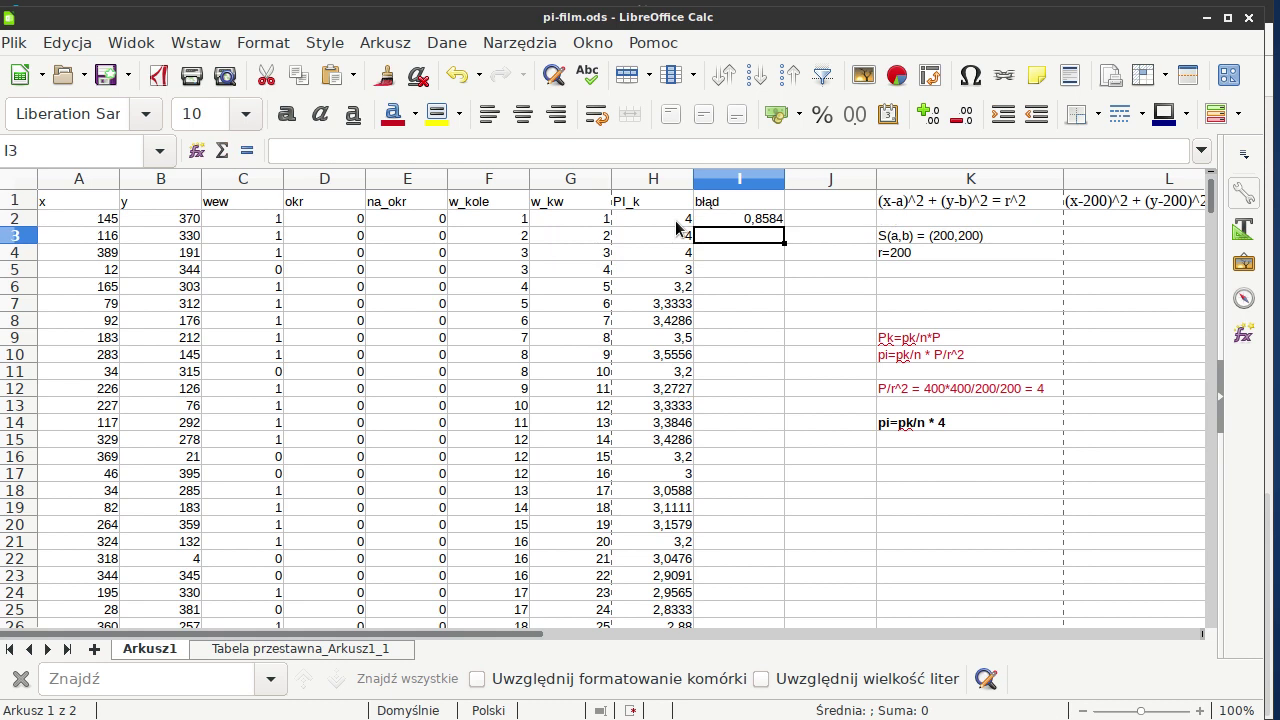
# Fill the I2 error formula down column I and spot-check the values in rows 5 and 23.
pyautogui.click(743, 215)
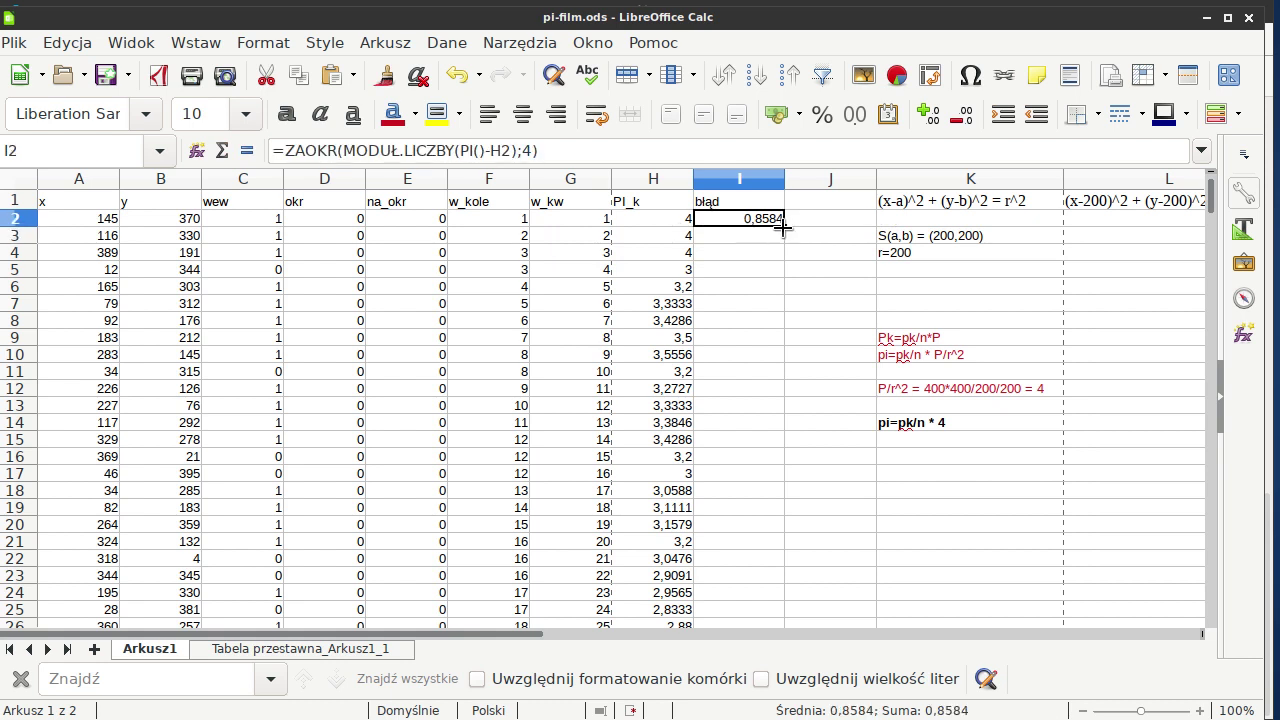
pyautogui.doubleClick(785, 225)
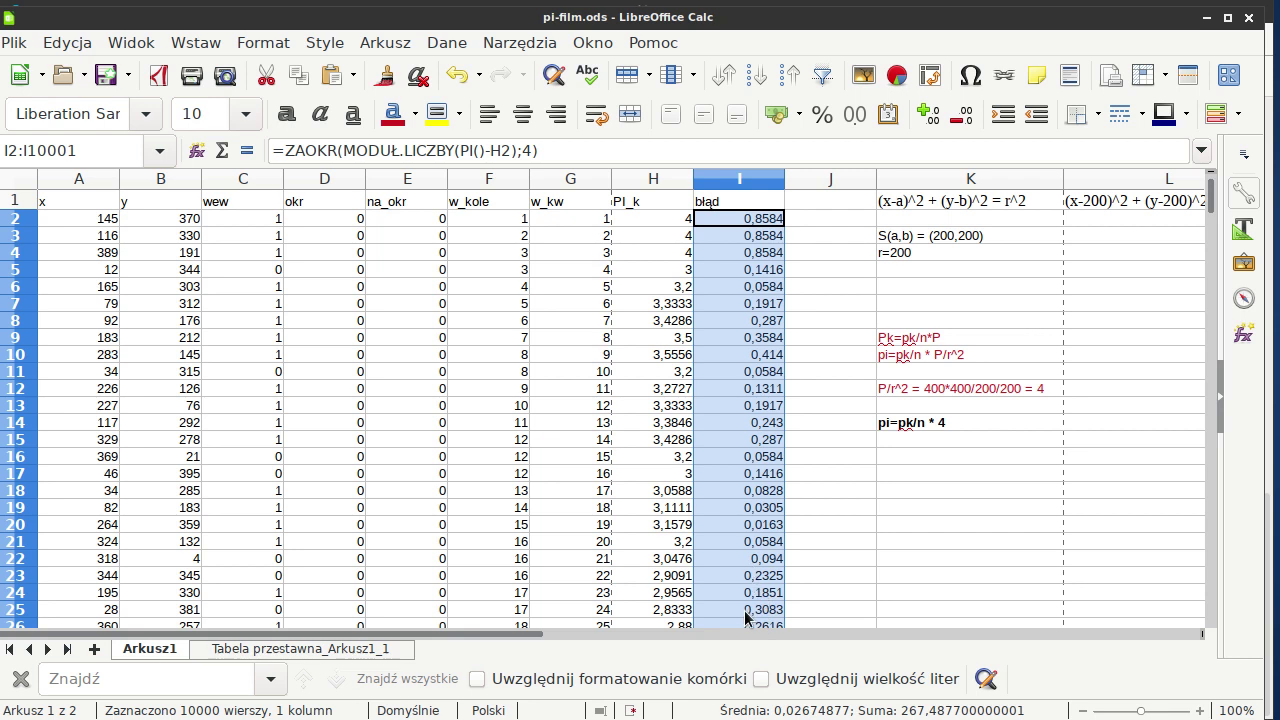
pyautogui.click(754, 574)
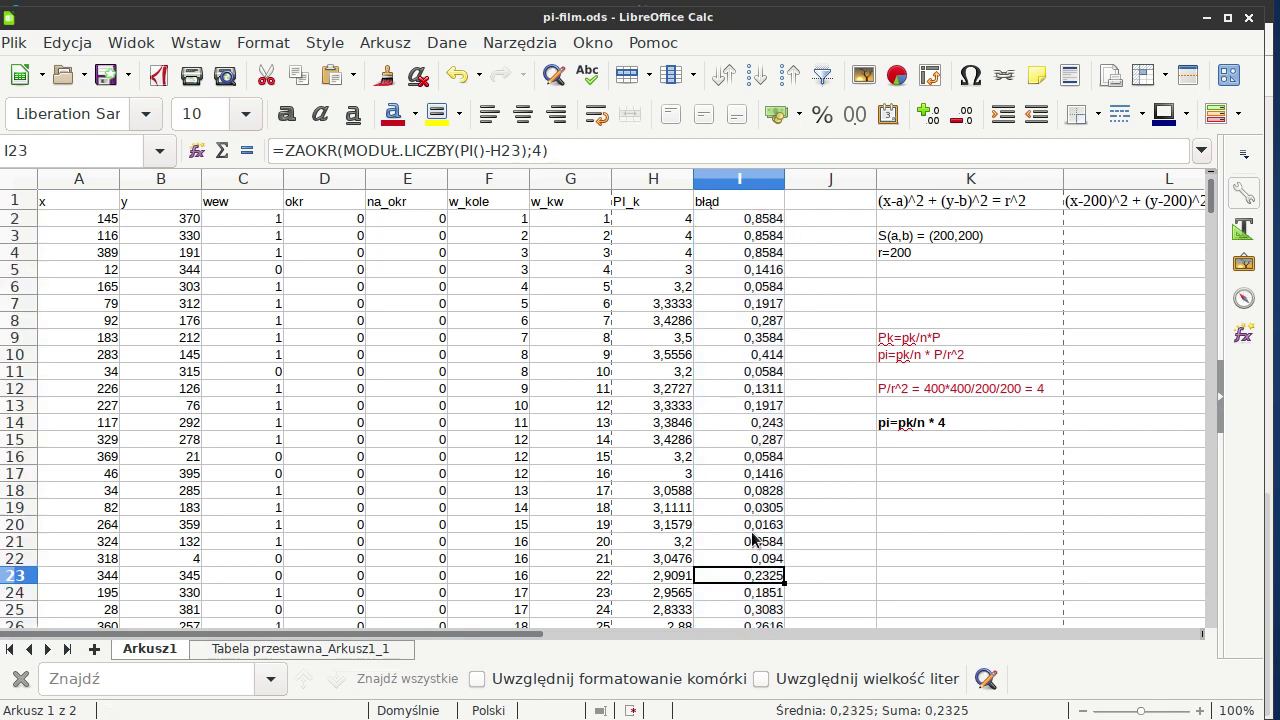
pyautogui.hotkey('ctrl', 'Up')
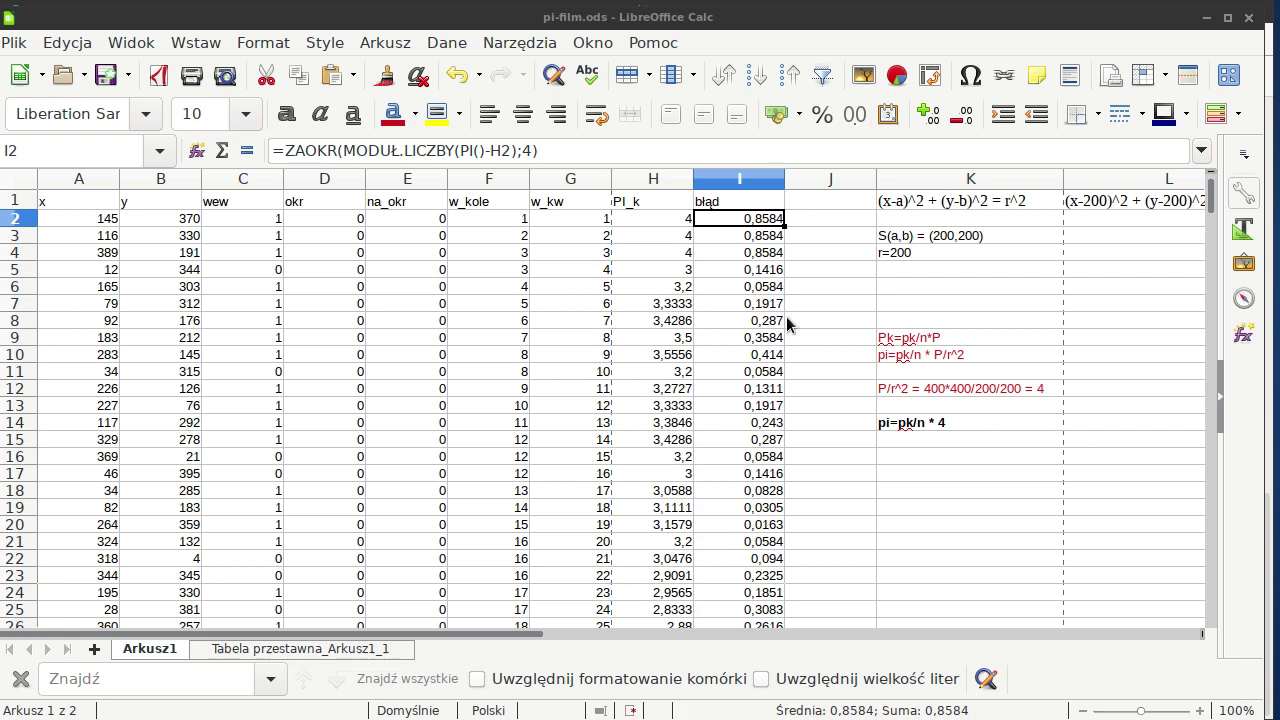
pyautogui.click(720, 272)
# Check the errors at 1000 points and row 1701 (0,0184), then select I1:I1701.
pyautogui.press('pagedown')
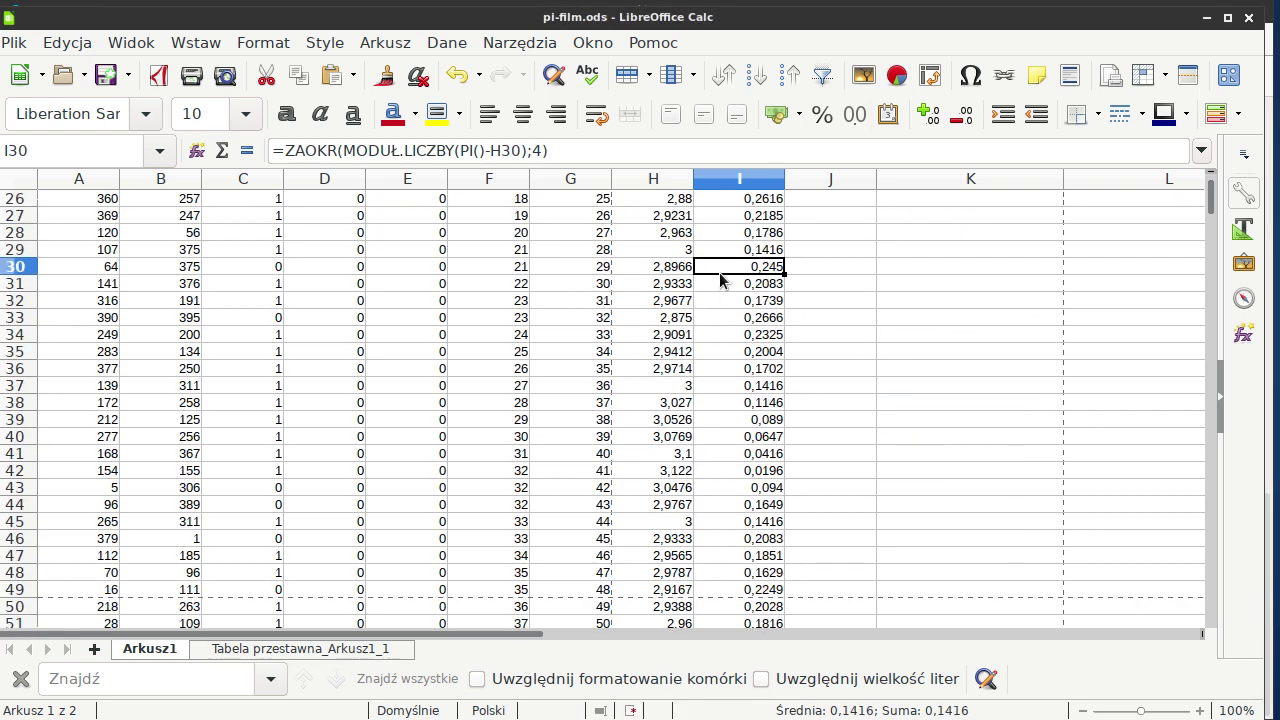
pyautogui.press('pagedown')
pyautogui.press('pagedown')
pyautogui.press('pagedown')
pyautogui.press('pagedown')
pyautogui.press('pagedown')
pyautogui.press('pagedown')
pyautogui.press('pagedown')
pyautogui.press('pagedown')
pyautogui.press('pagedown')
pyautogui.press('pagedown')
pyautogui.press('pagedown')
pyautogui.press('pagedown')
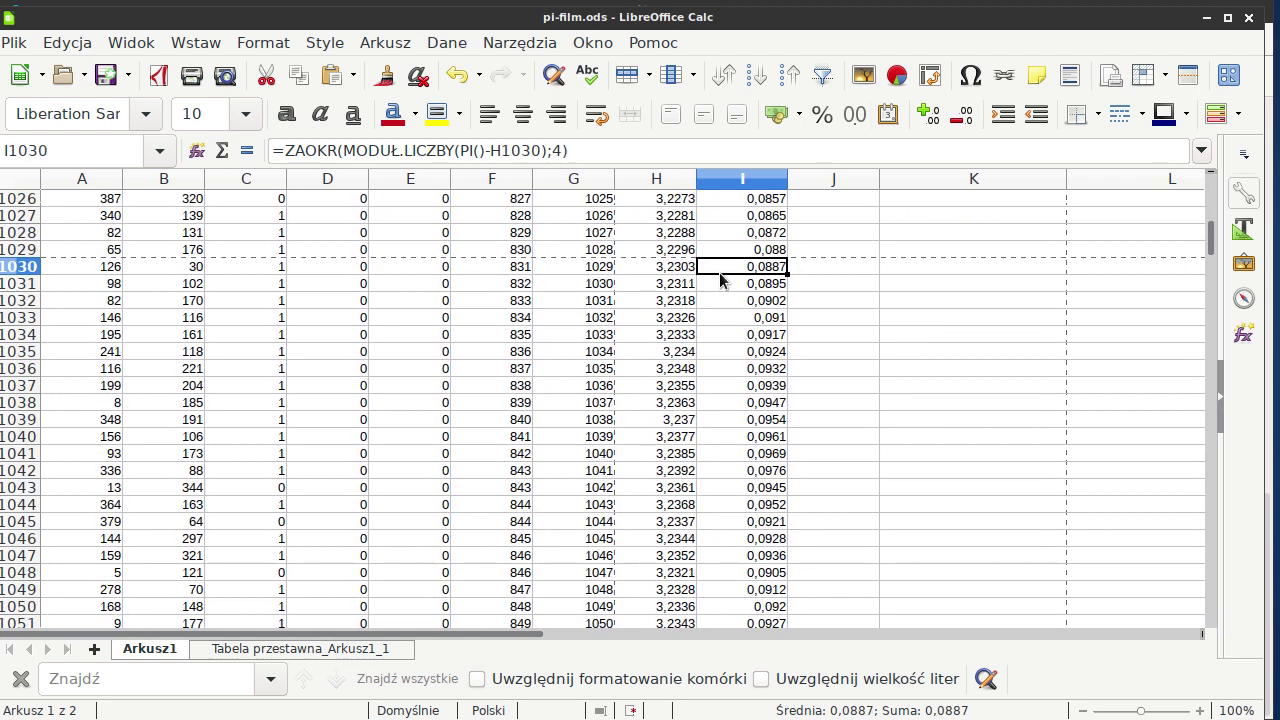
pyautogui.scroll(2, 702, 276)
pyautogui.scroll(1, 702, 276)
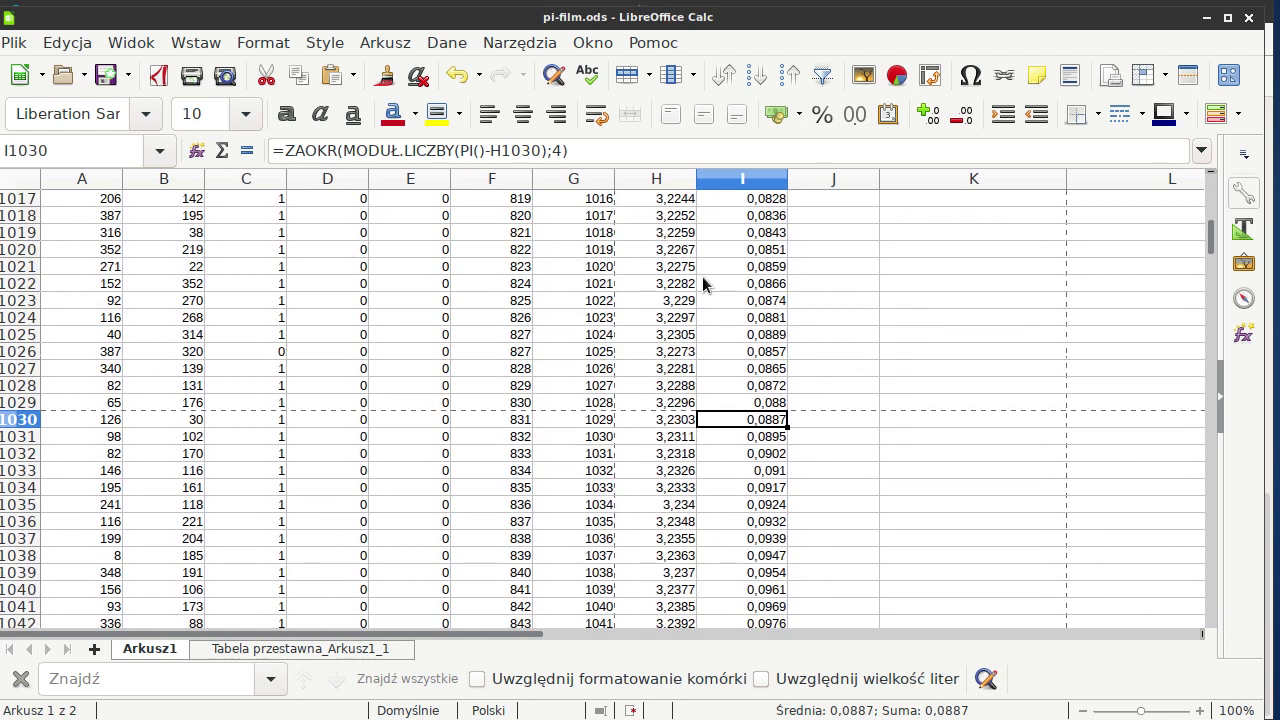
pyautogui.scroll(3, 702, 276)
pyautogui.scroll(3, 628, 265)
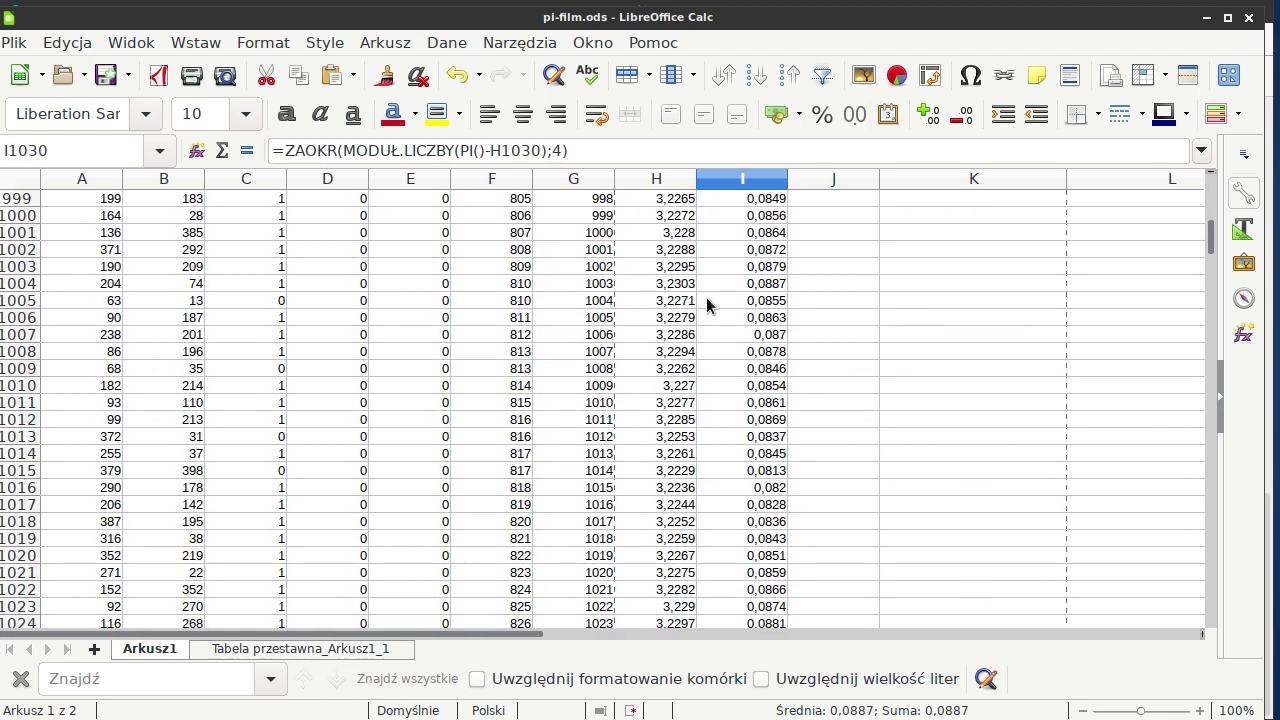
pyautogui.click(587, 232)
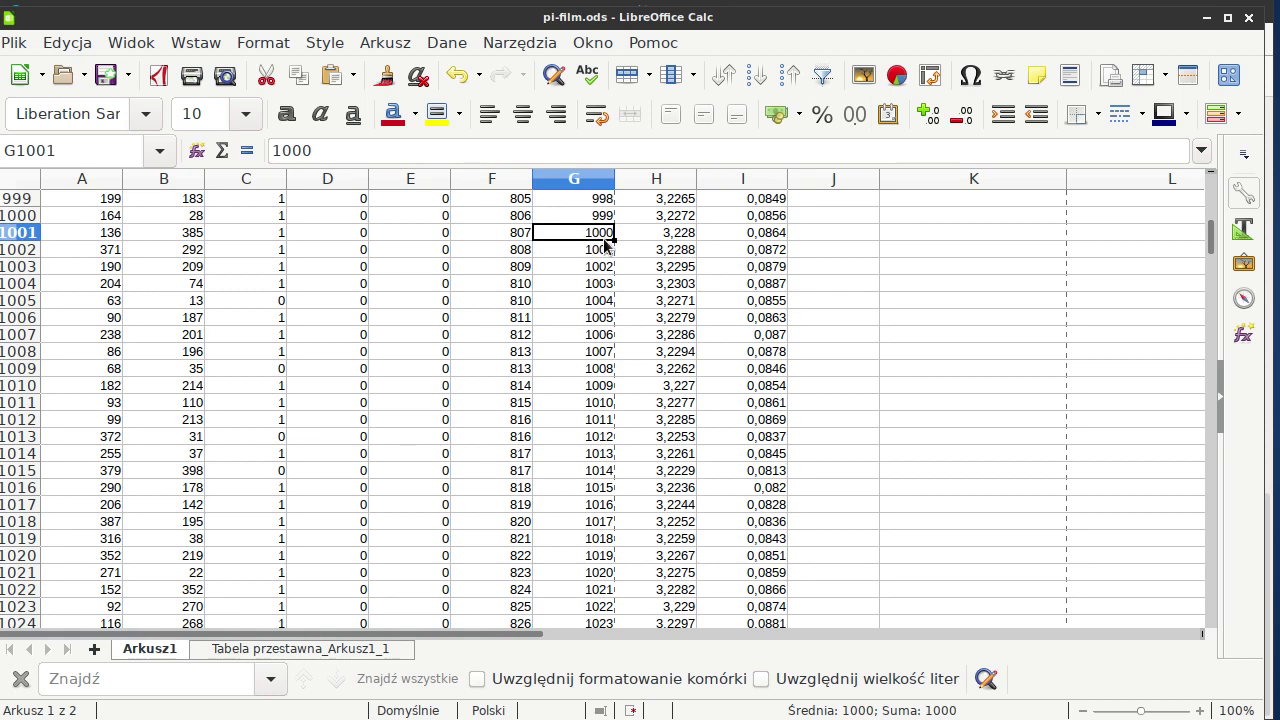
pyautogui.click(768, 236)
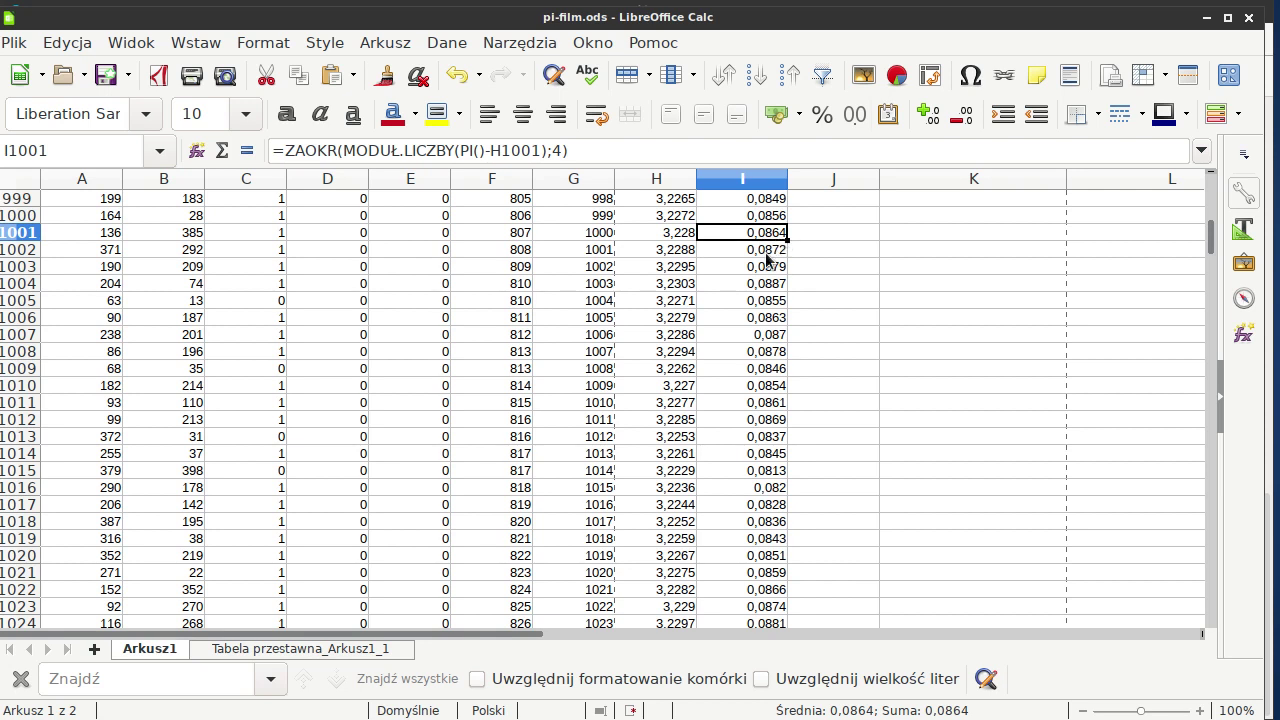
pyautogui.press('pagedown')
pyautogui.press('pagedown')
pyautogui.press('pagedown')
pyautogui.press('pagedown')
pyautogui.press('pagedown')
pyautogui.press('pagedown')
pyautogui.press('pagedown')
pyautogui.press('pagedown')
pyautogui.press('pagedown')
pyautogui.press('pagedown')
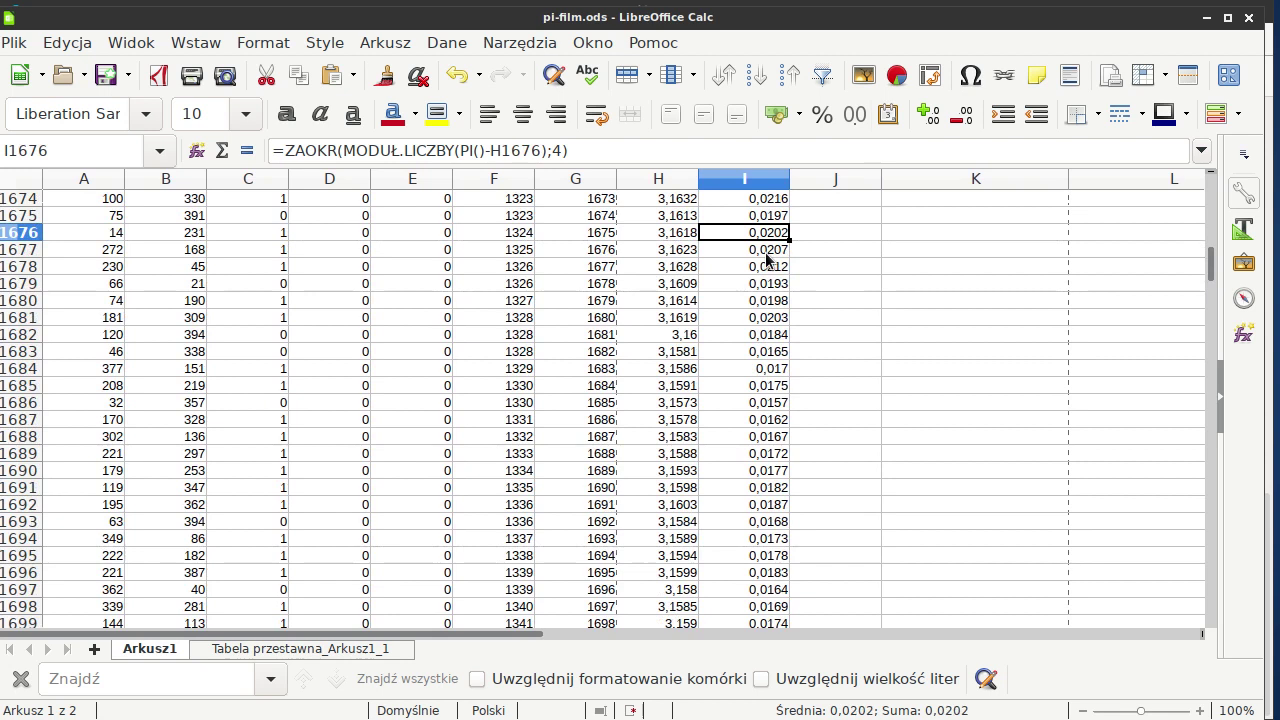
pyautogui.press('pagedown')
pyautogui.press('pagedown')
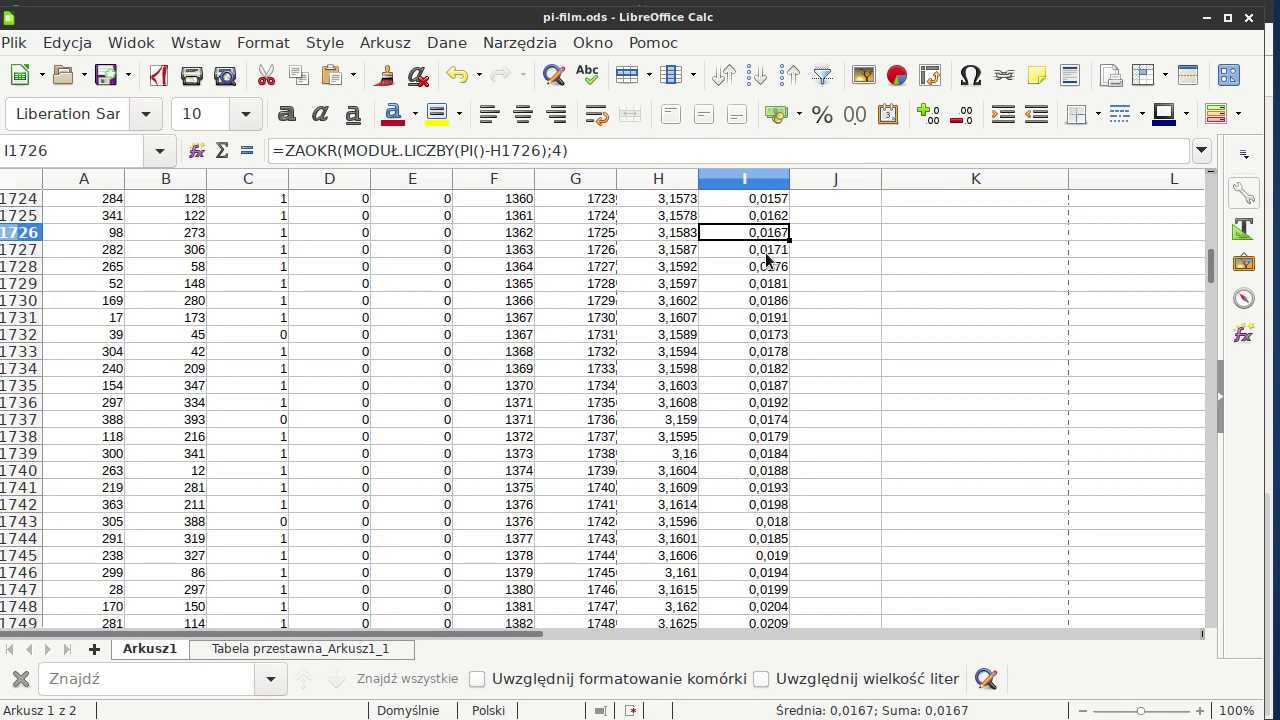
pyautogui.press('pageup')
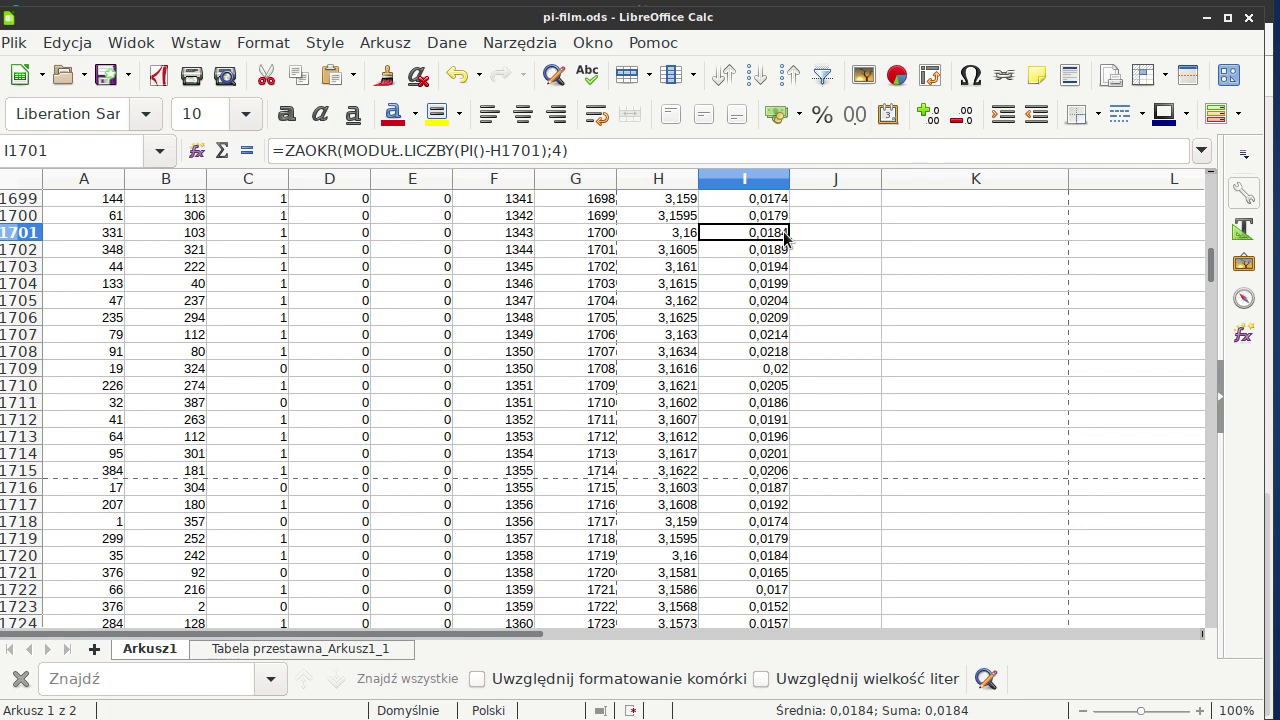
pyautogui.hotkey('ctrl', 'shift', 'Up')
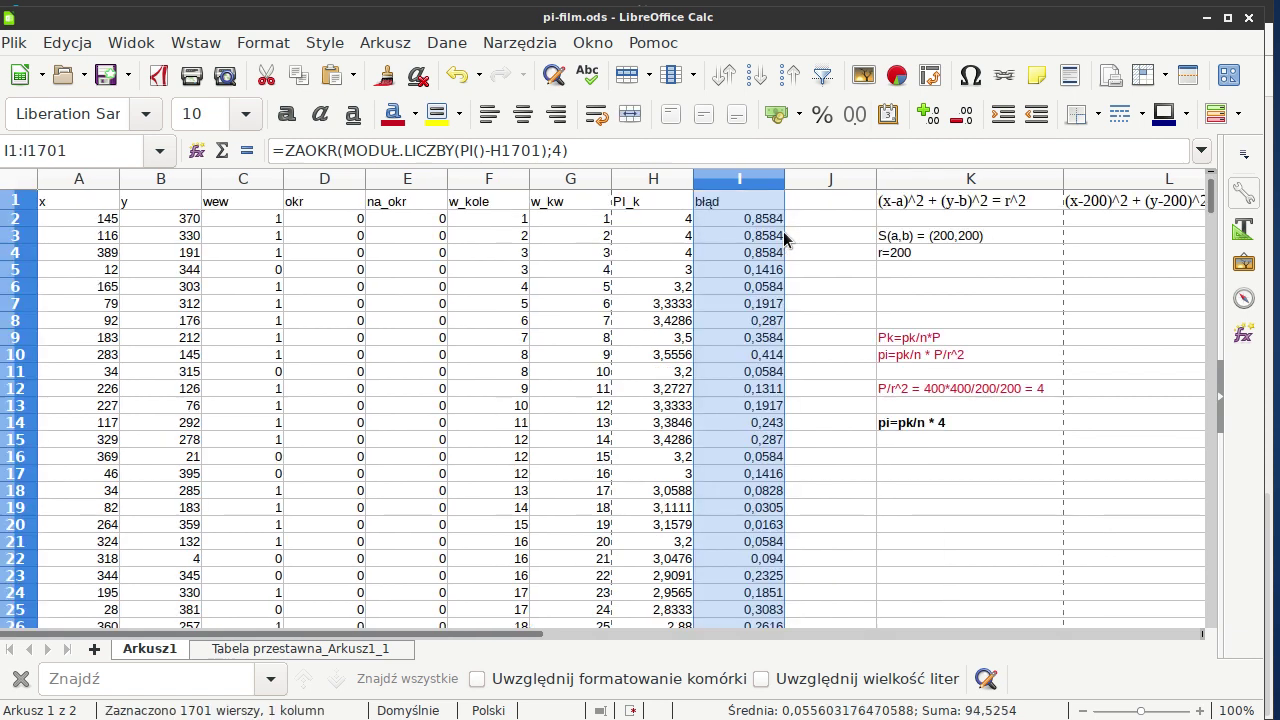
# Insert a chart of the selected error column using the Liniowy type, Tylko linie variant.
pyautogui.click(897, 80)
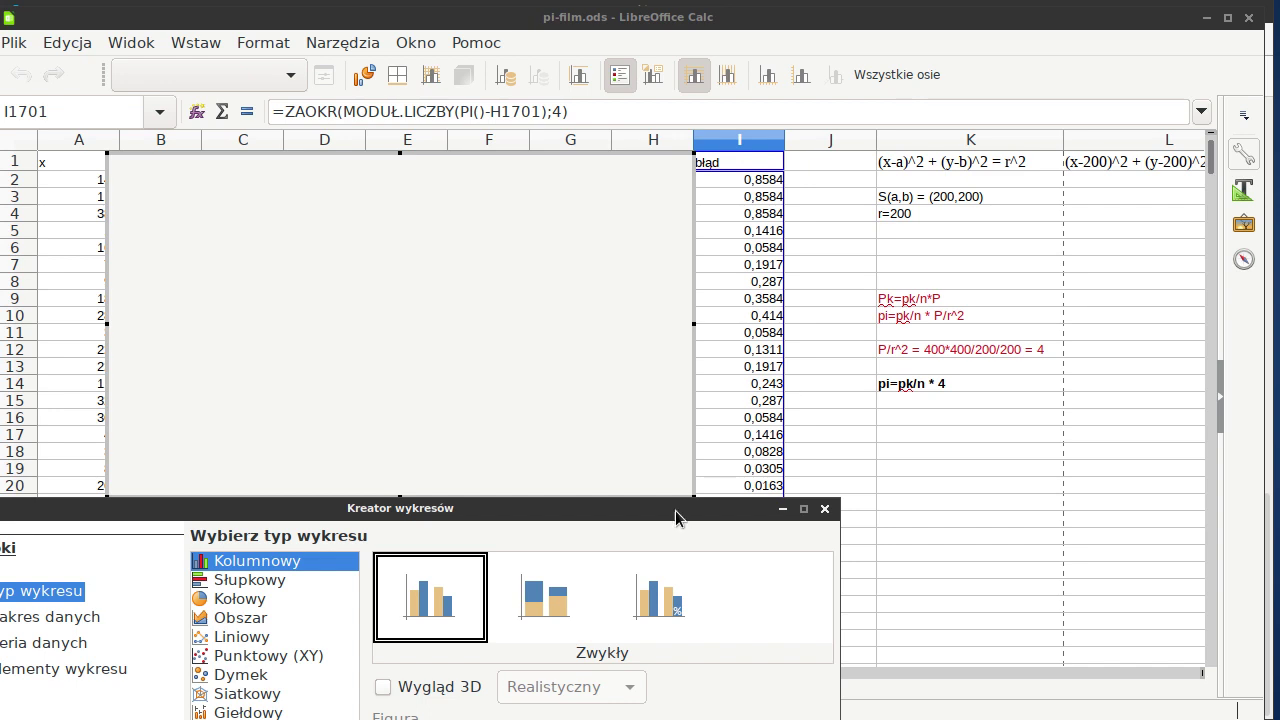
pyautogui.moveTo(675, 510); pyautogui.dragTo(909, 163)
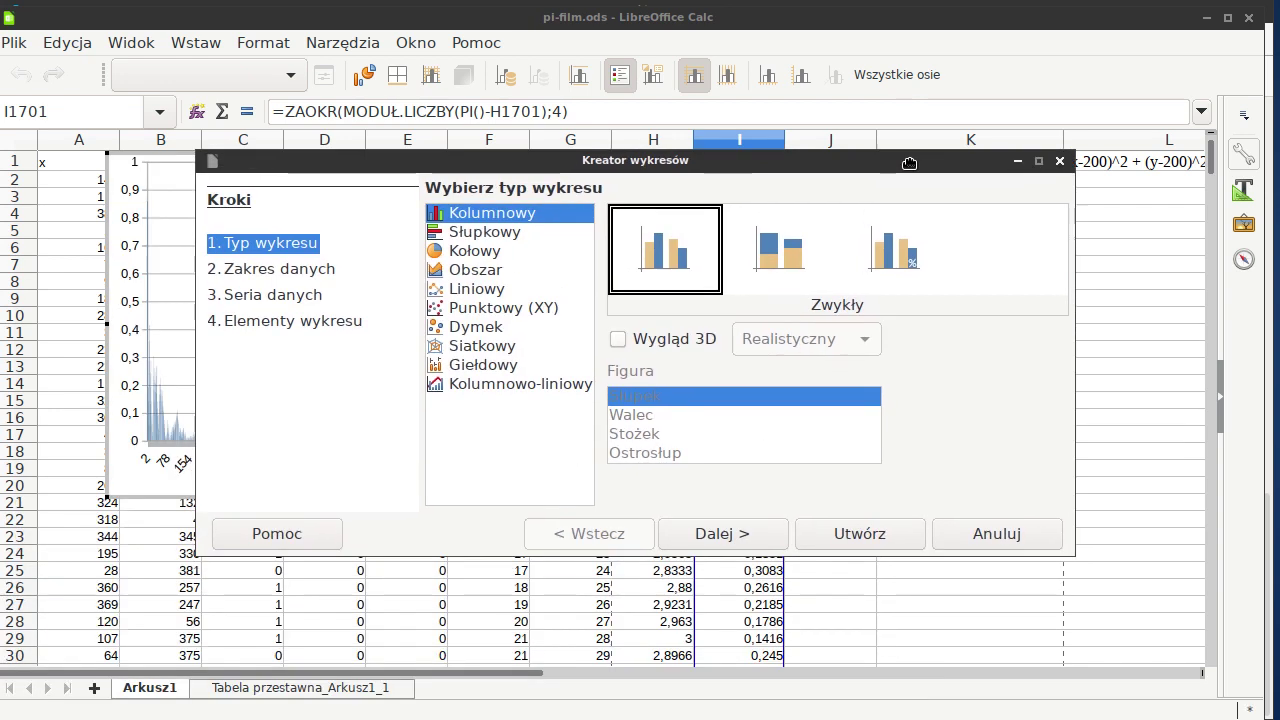
pyautogui.click(486, 288)
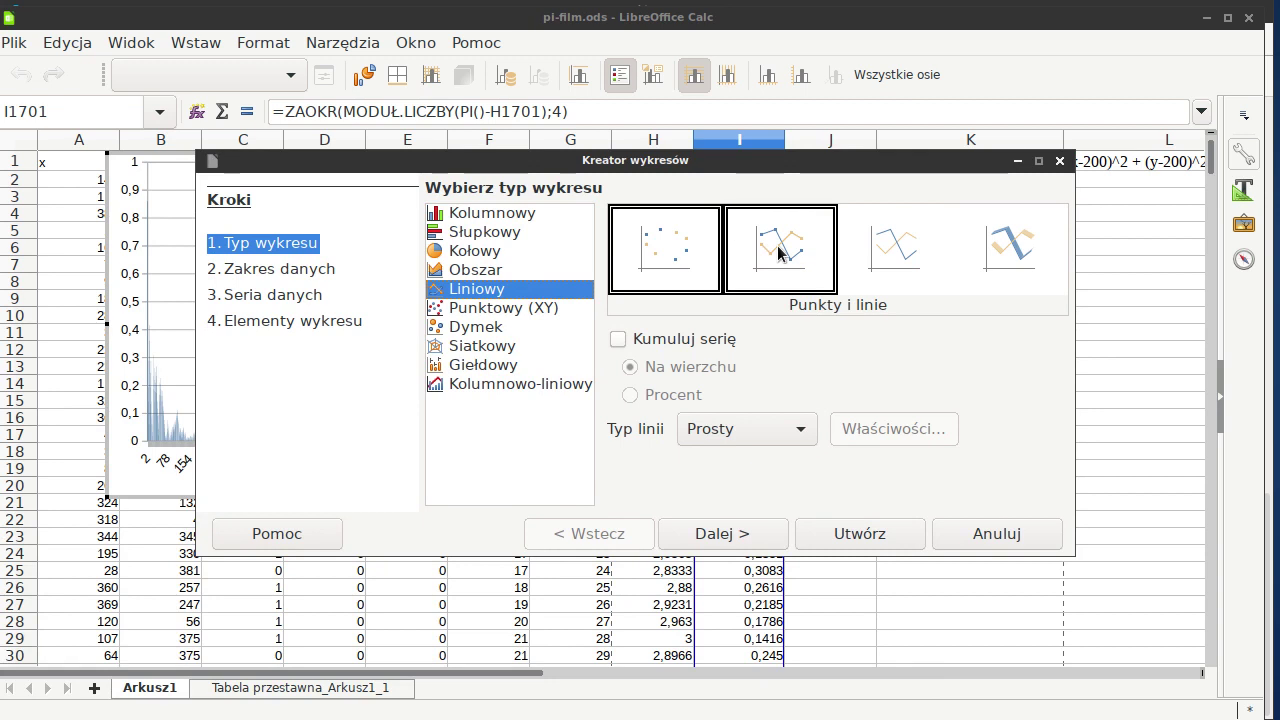
pyautogui.click(878, 251)
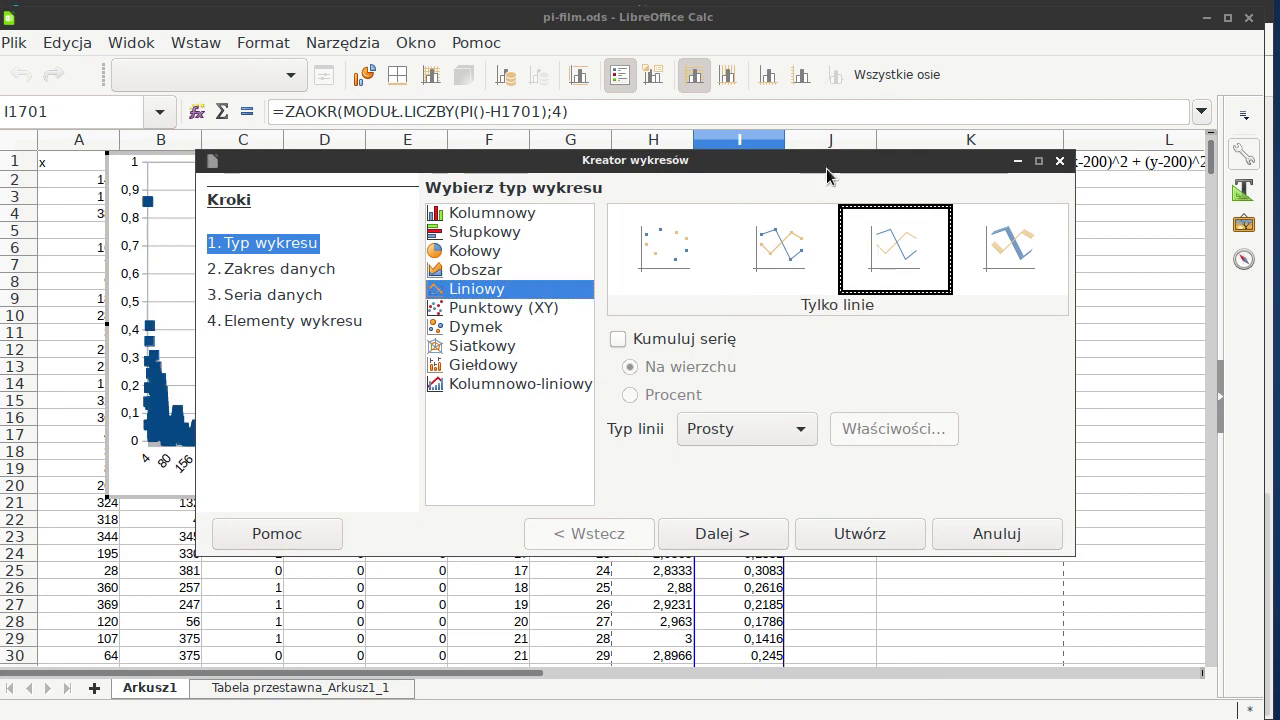
pyautogui.moveTo(826, 168)
pyautogui.mouseDown()
pyautogui.moveTo(880, 207)
pyautogui.moveTo(1278, 189)
pyautogui.mouseUp()
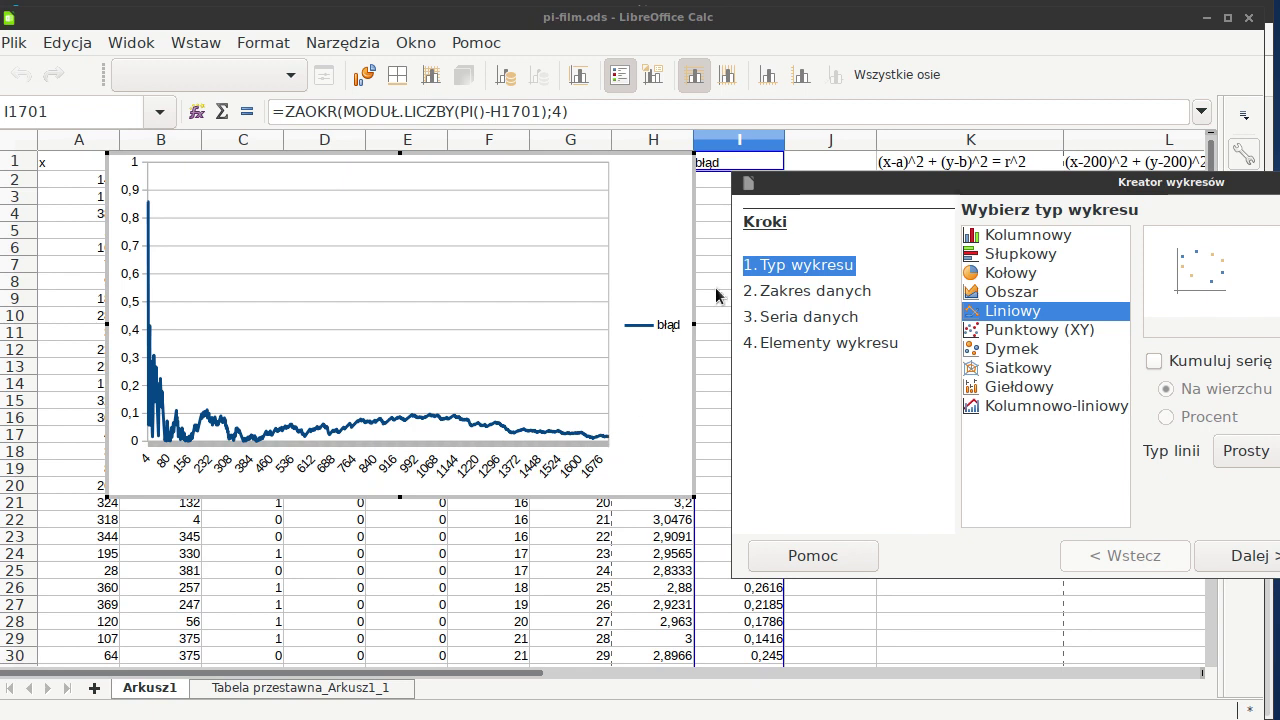
# Title the chart 'blad bezwzgl obl liczby PI', create it, and position it on the sheet.
pyautogui.moveTo(853, 190); pyautogui.dragTo(526, 155)
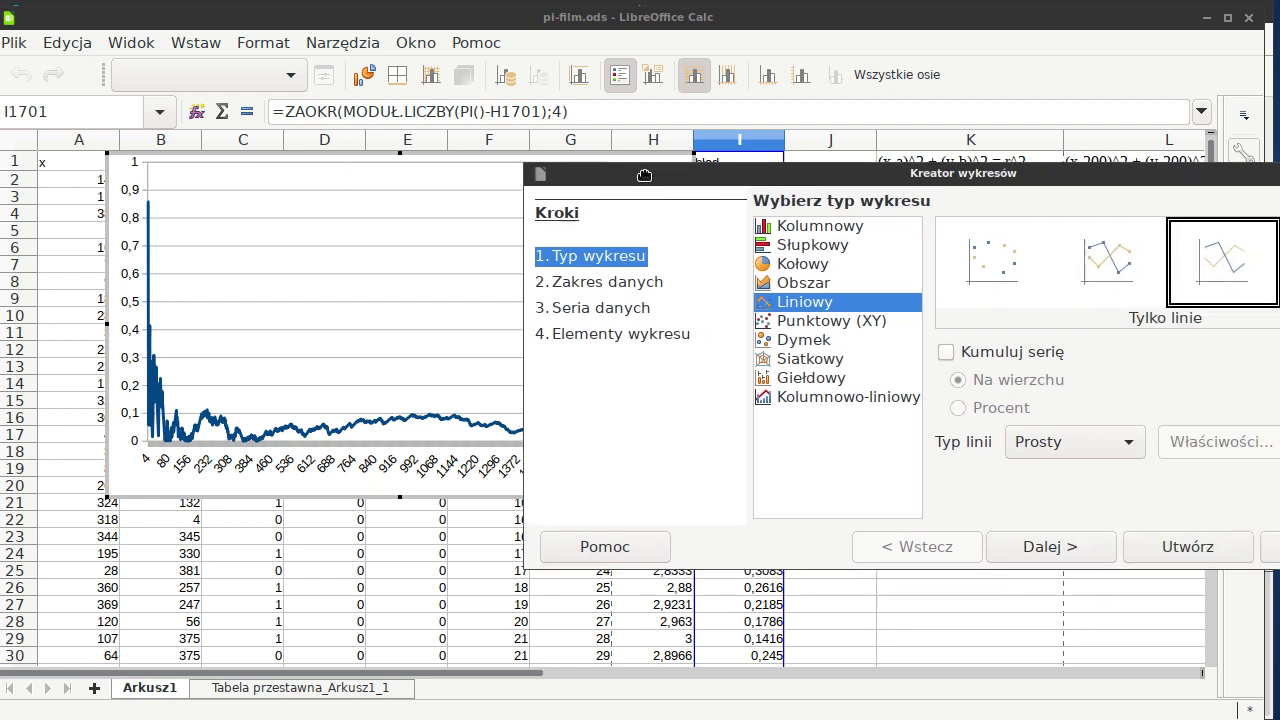
pyautogui.click(938, 532)
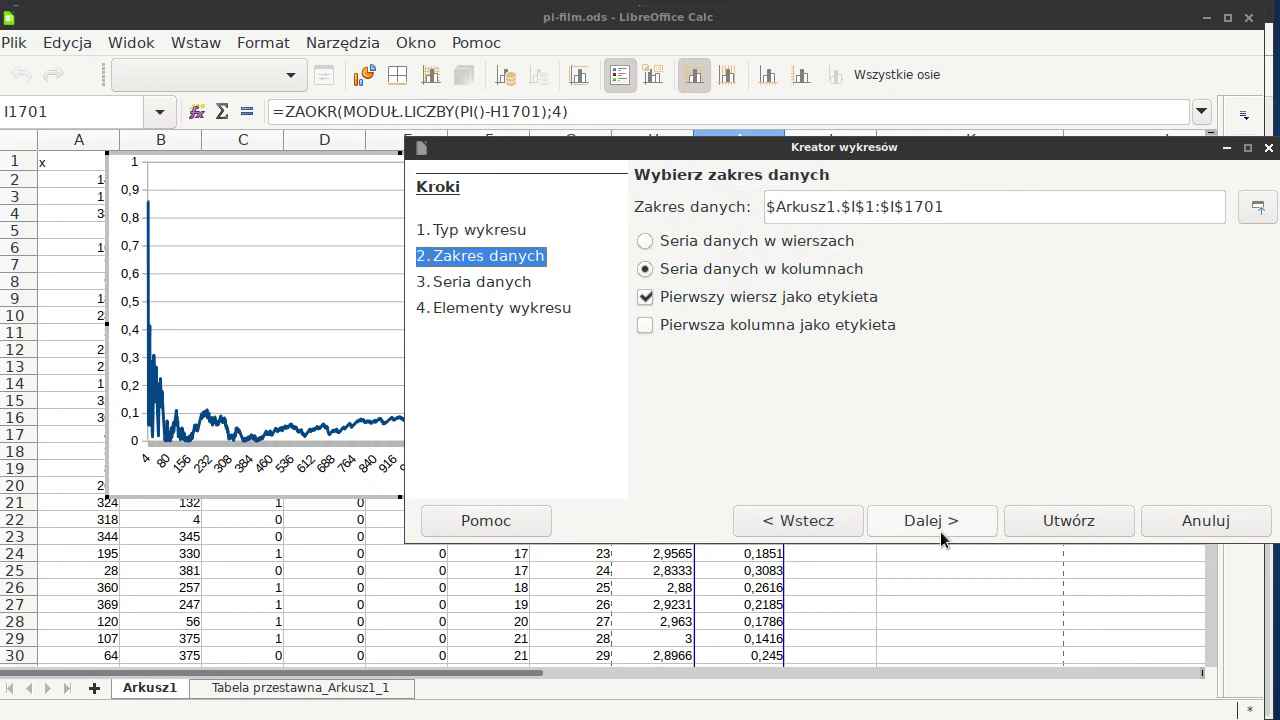
pyautogui.click(940, 531)
pyautogui.click(943, 528)
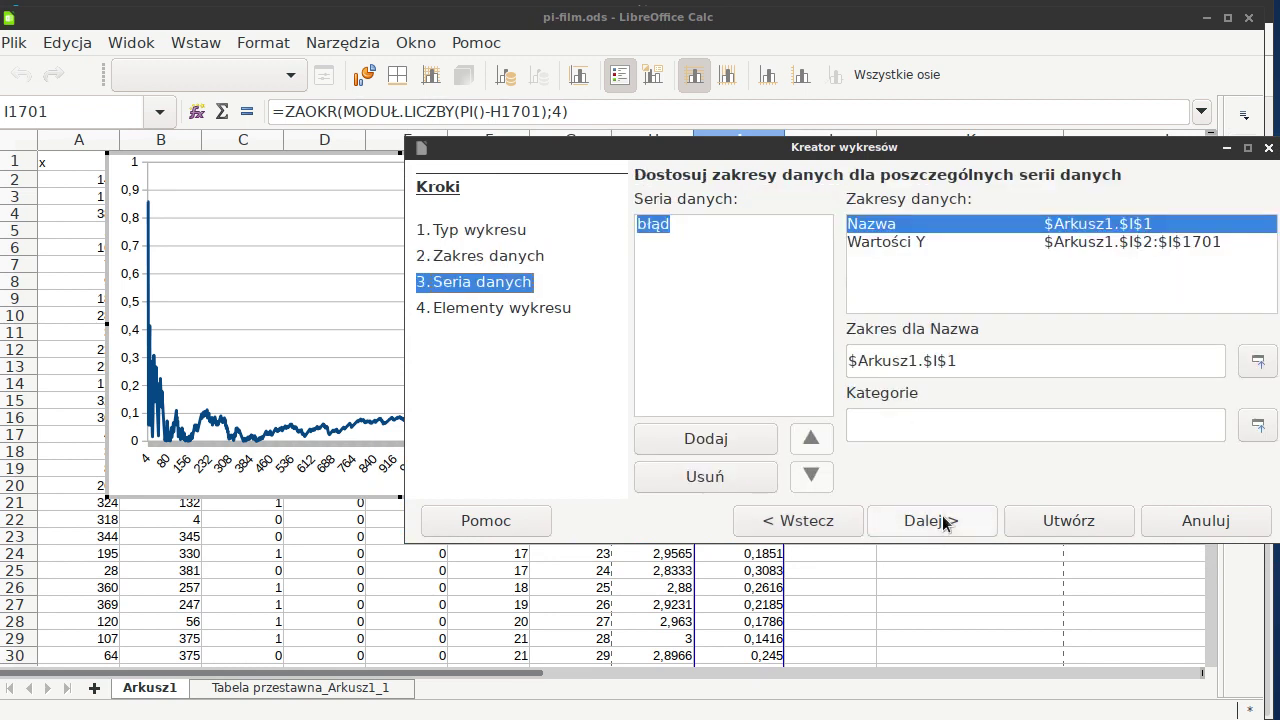
pyautogui.click(765, 203)
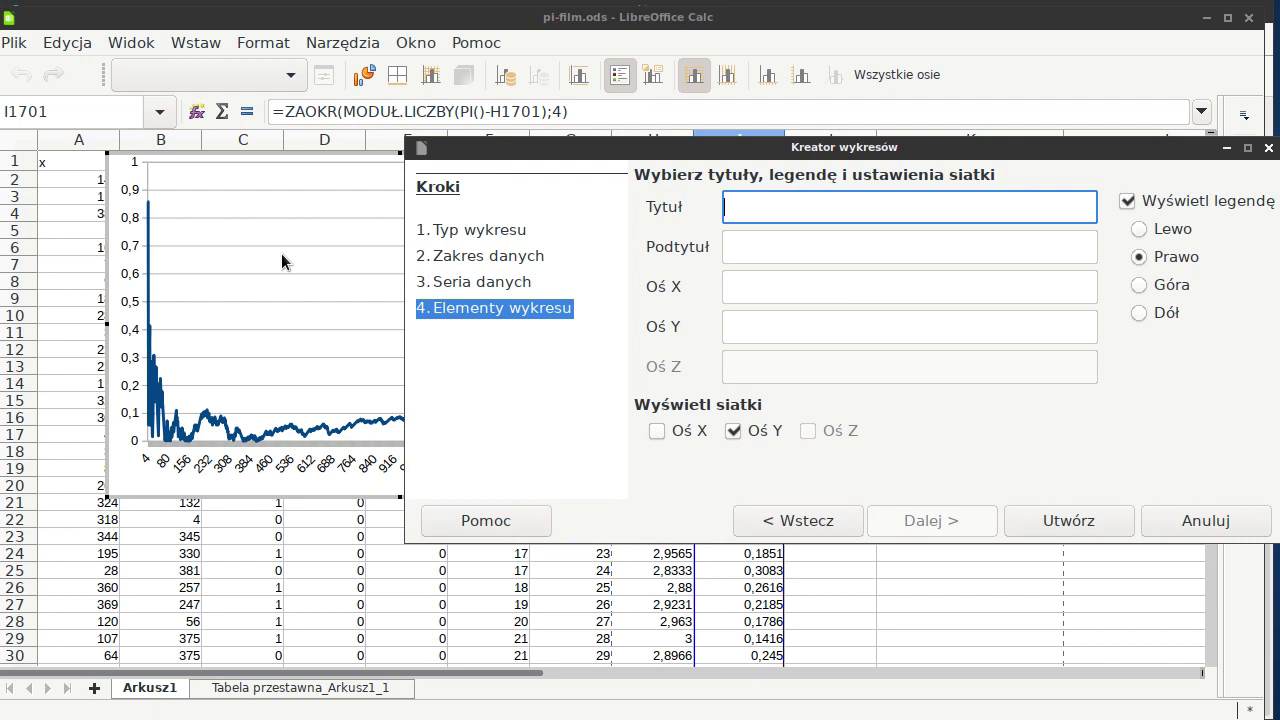
pyautogui.write('bla')
pyautogui.write('d bezw')
pyautogui.write('zgl obl ')
pyautogui.write('liczby')
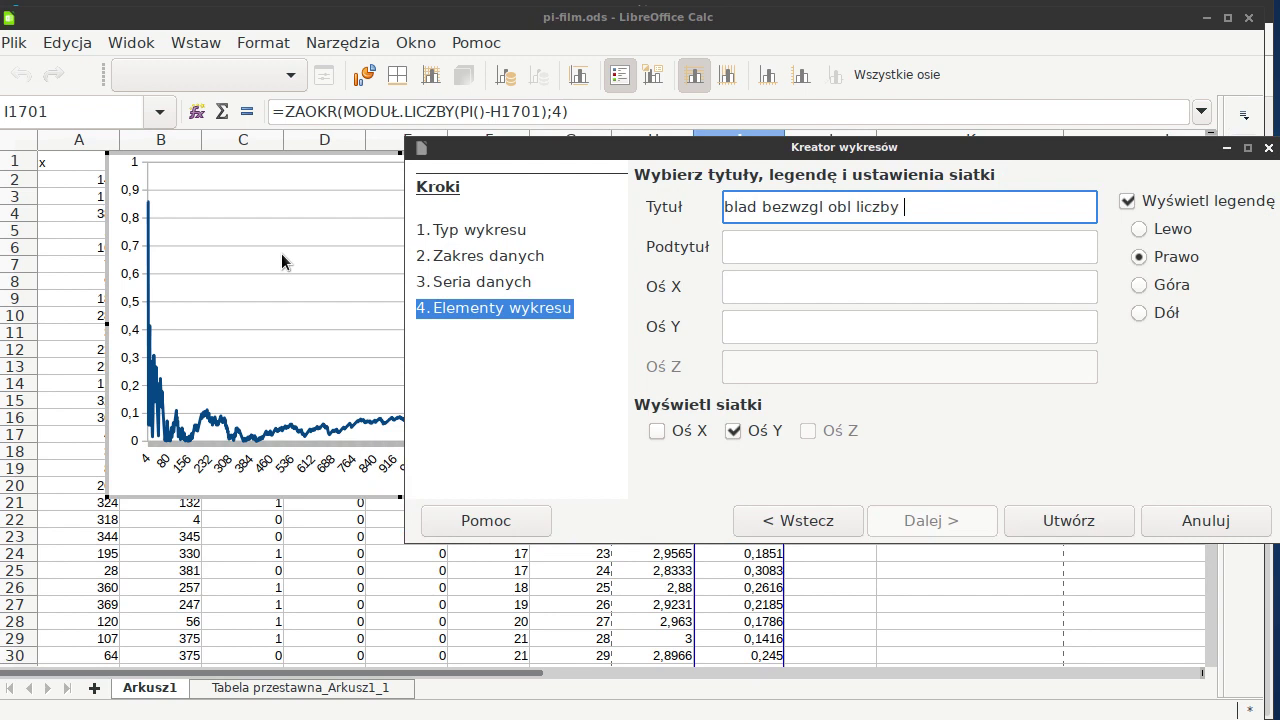
pyautogui.write(' PI')
pyautogui.click(1055, 523)
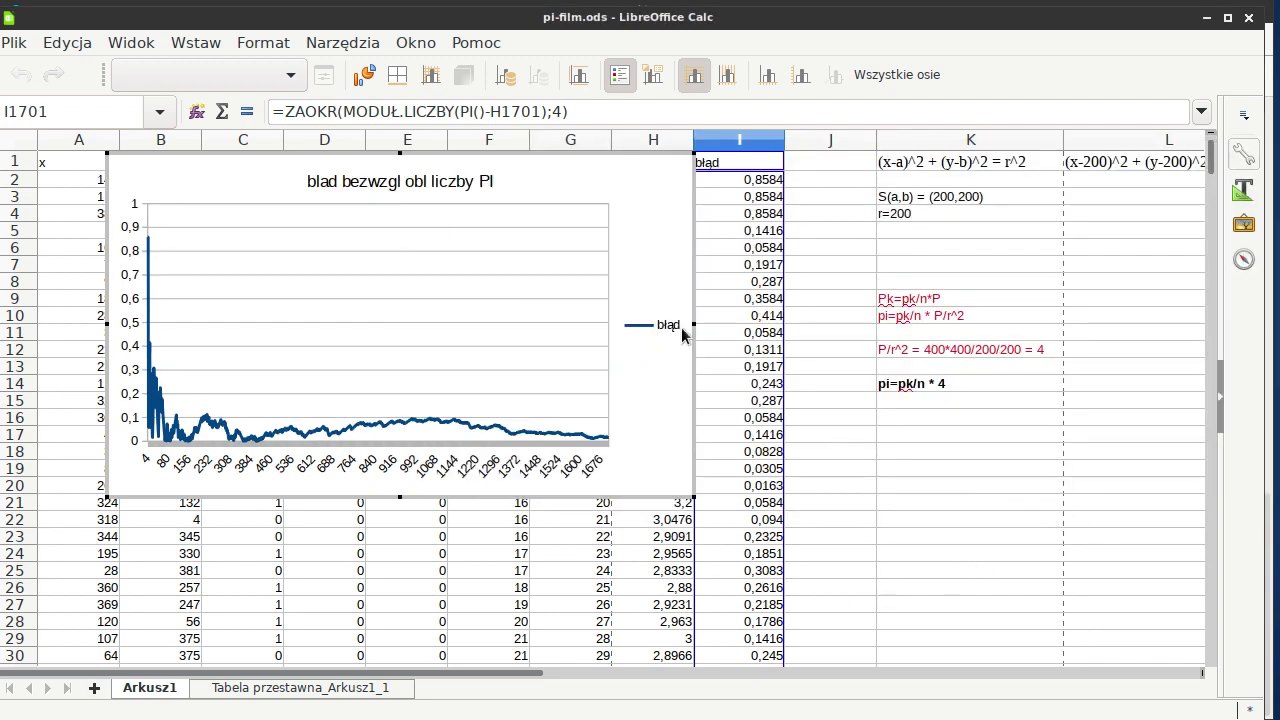
pyautogui.moveTo(449, 155)
pyautogui.mouseDown()
pyautogui.moveTo(773, 286)
pyautogui.moveTo(851, 303)
pyautogui.mouseUp()
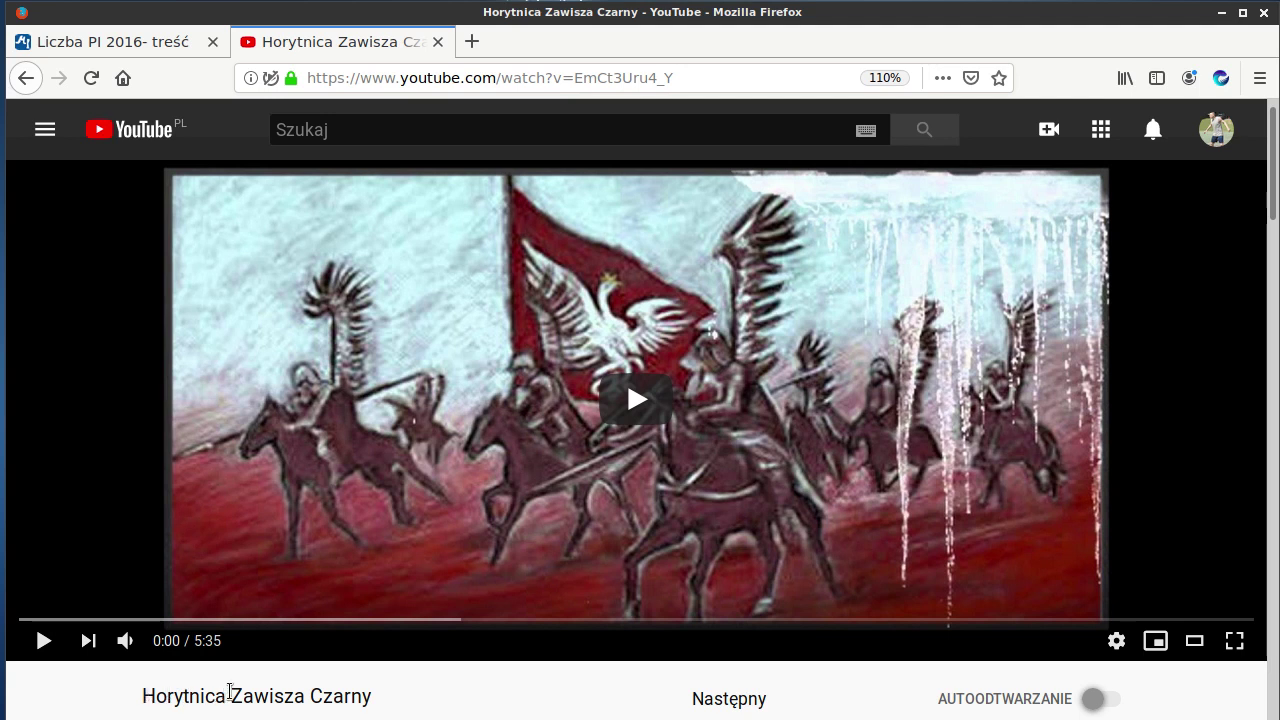
# Select the words 'Zawisza Czarny' in the YouTube video title, then clear the selection.
pyautogui.moveTo(231, 692); pyautogui.dragTo(390, 694)
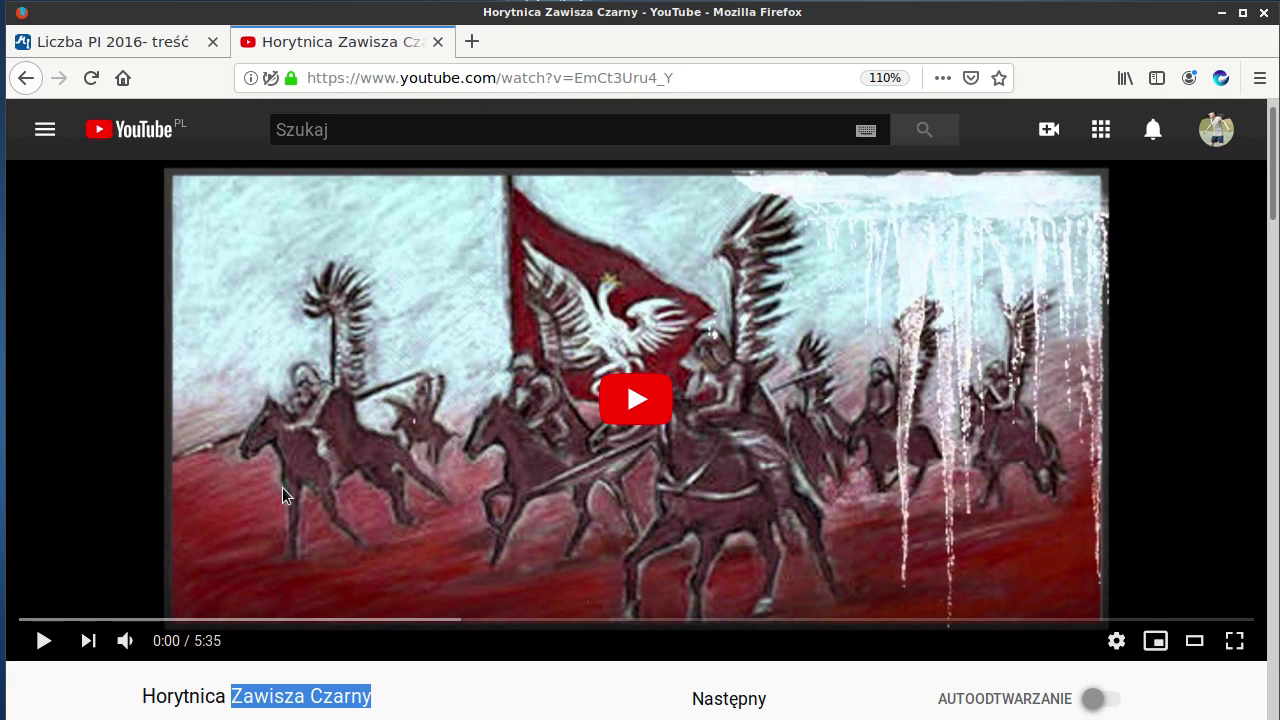
pyautogui.click(422, 702)
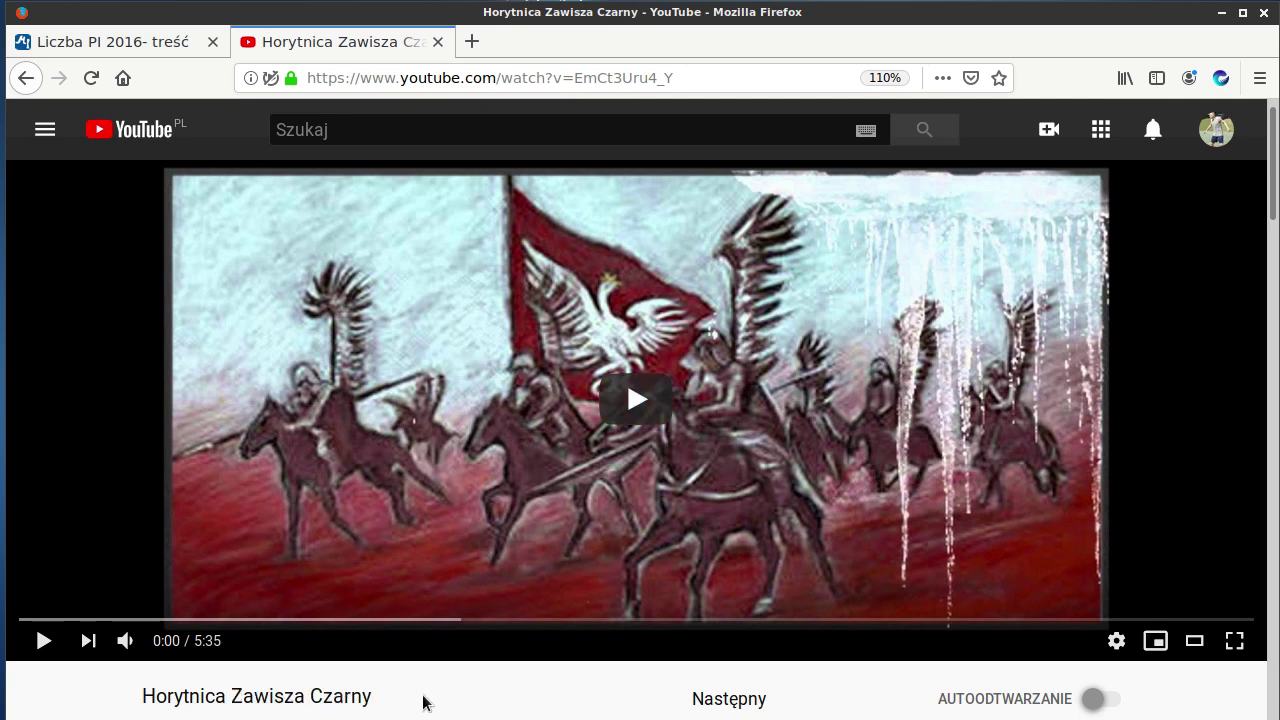